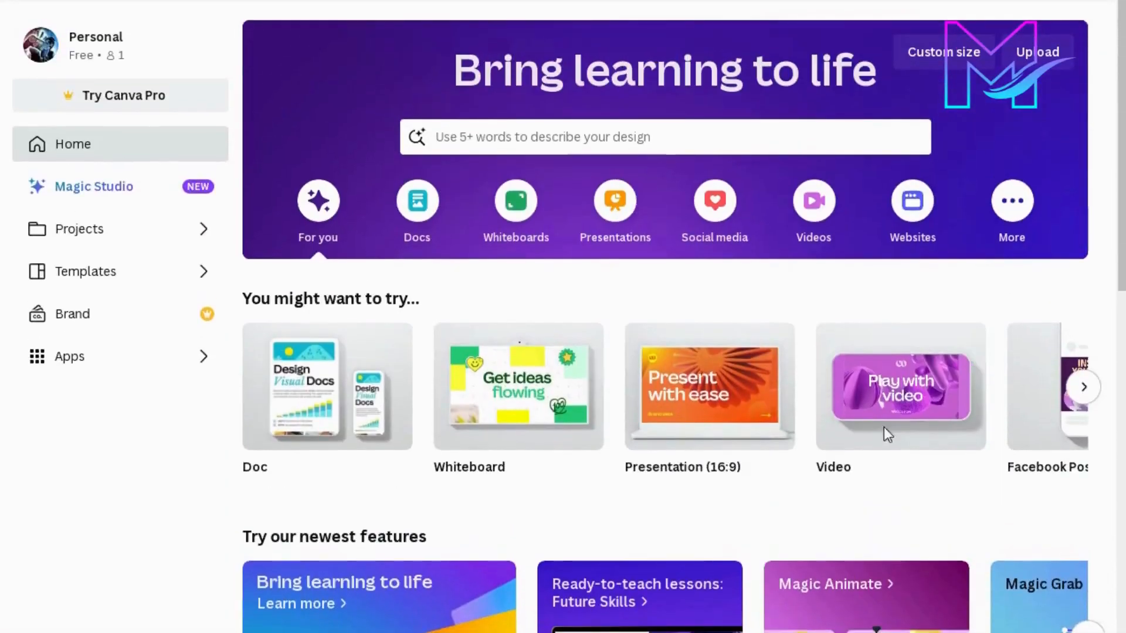
Create a blank video design and search the elements for "question mark background"
click(879, 401)
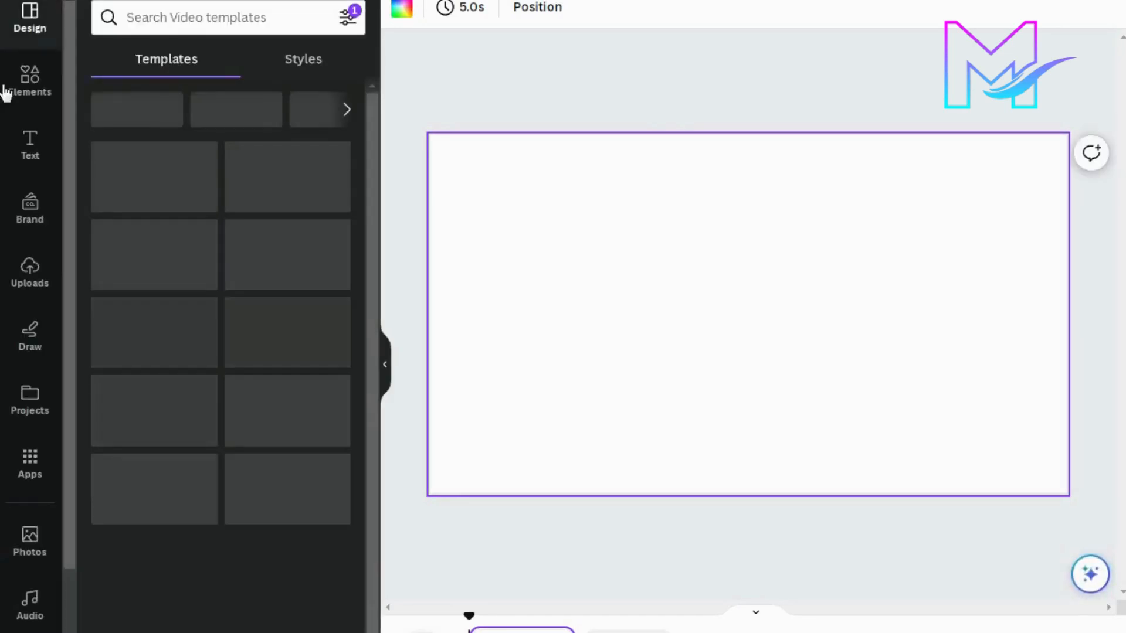
click(43, 88)
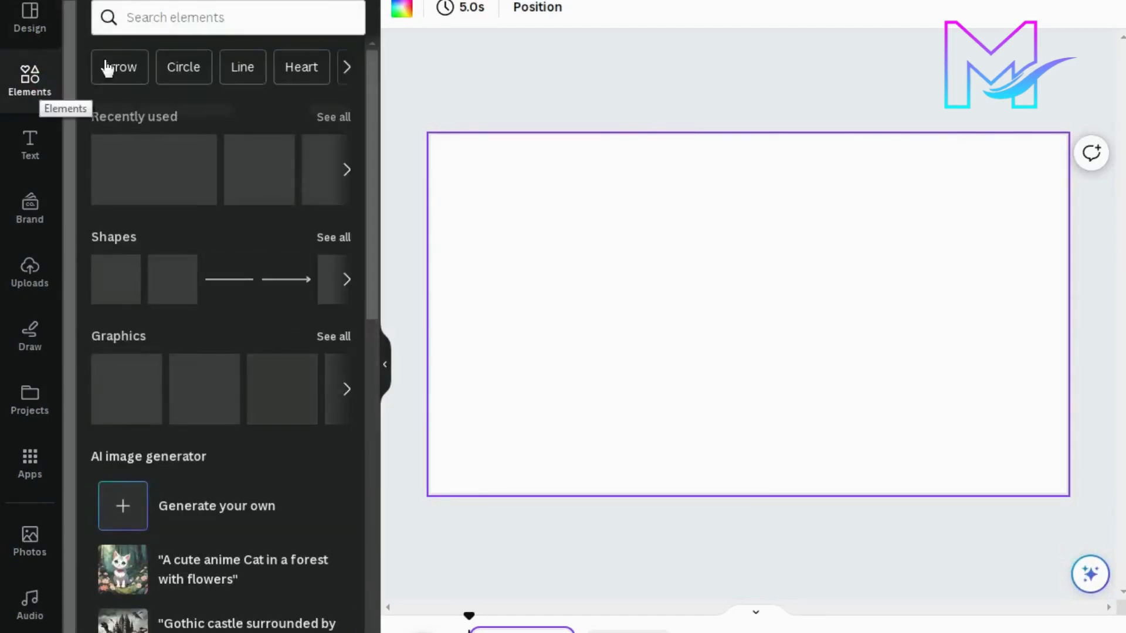
click(178, 23)
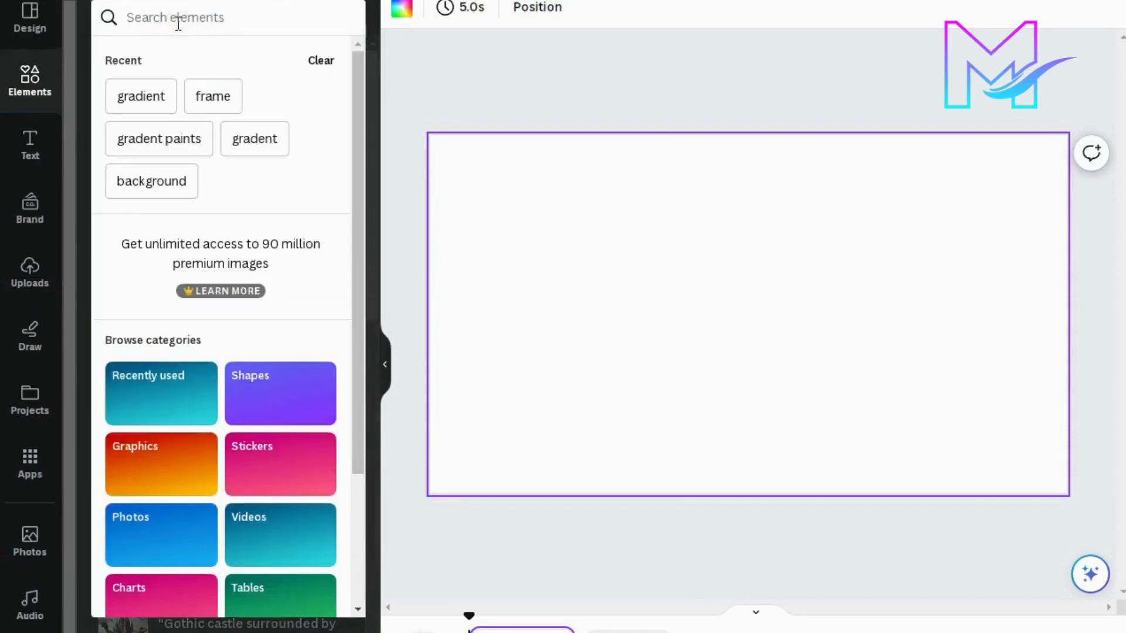
text(question)
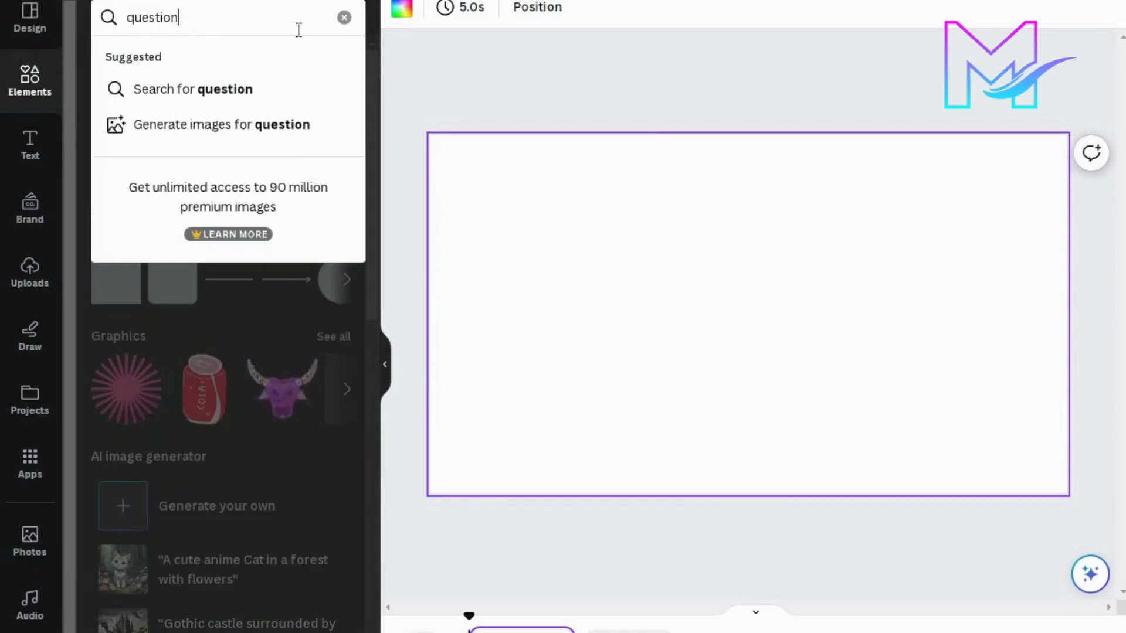
key(Return)
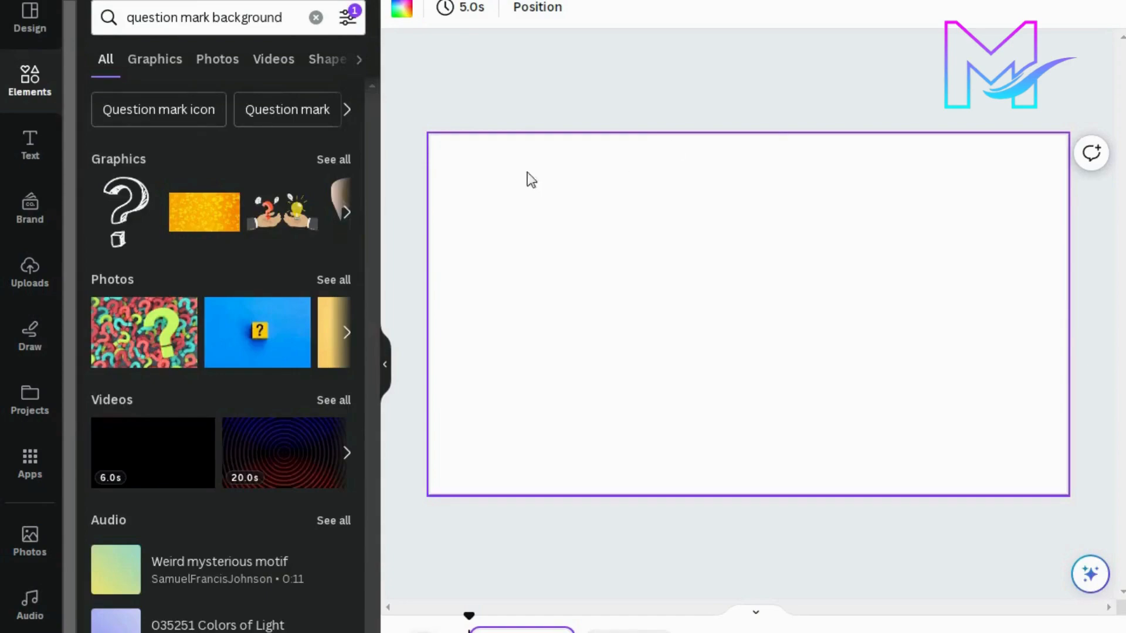
Add the 25-second starry galaxy clip from the video results and set it as the page background
click(274, 61)
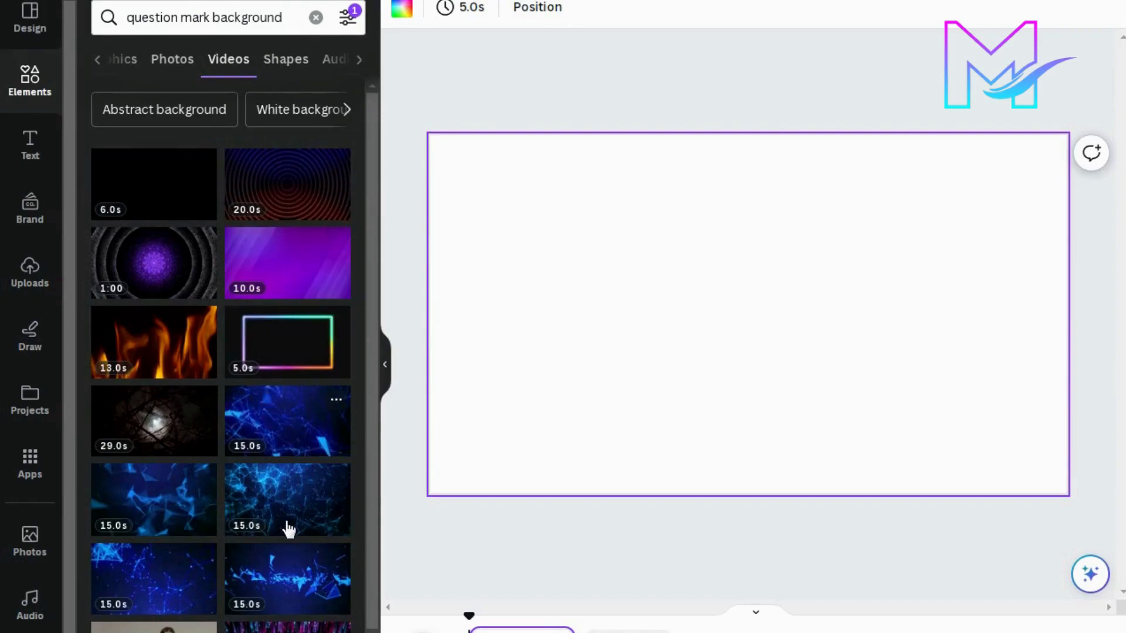
scroll(276, 527, down, 3)
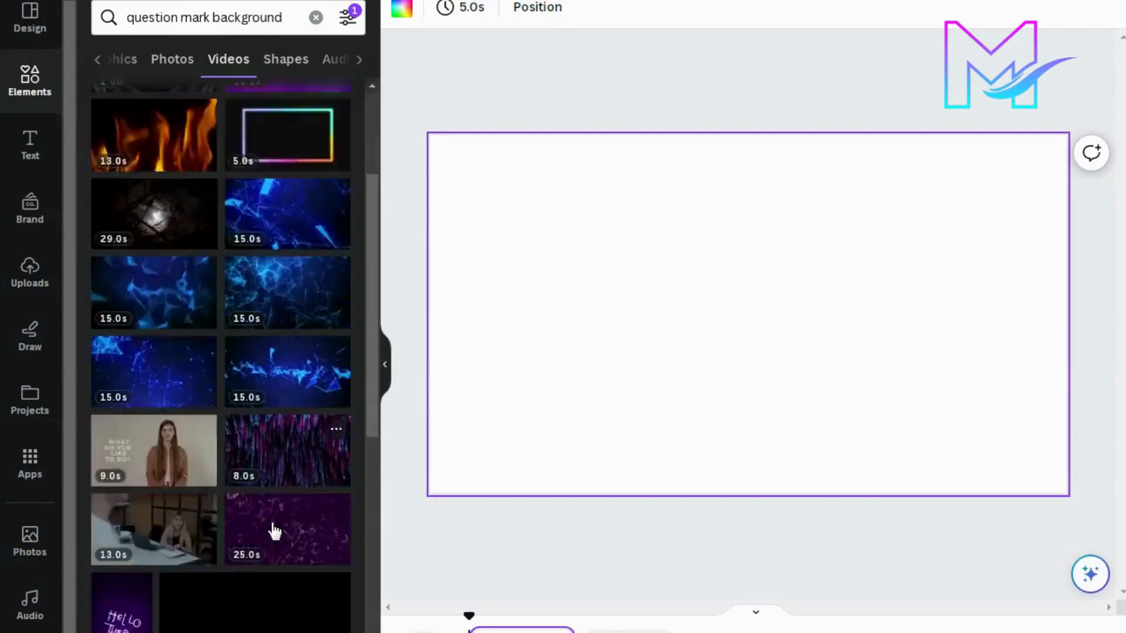
scroll(273, 531, down, 3)
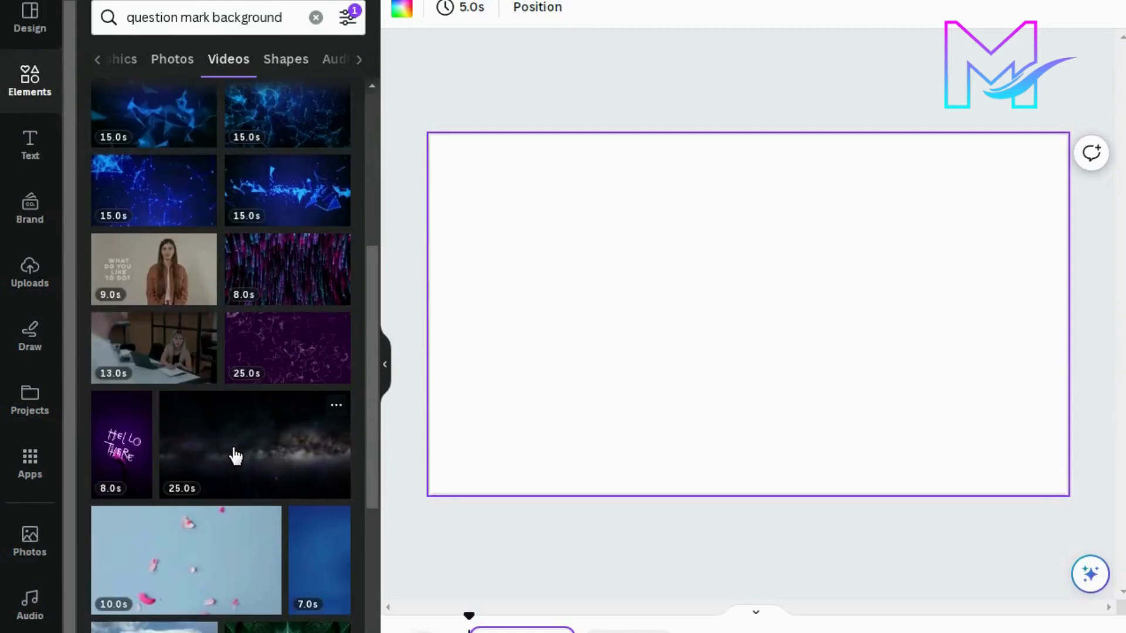
click(272, 447)
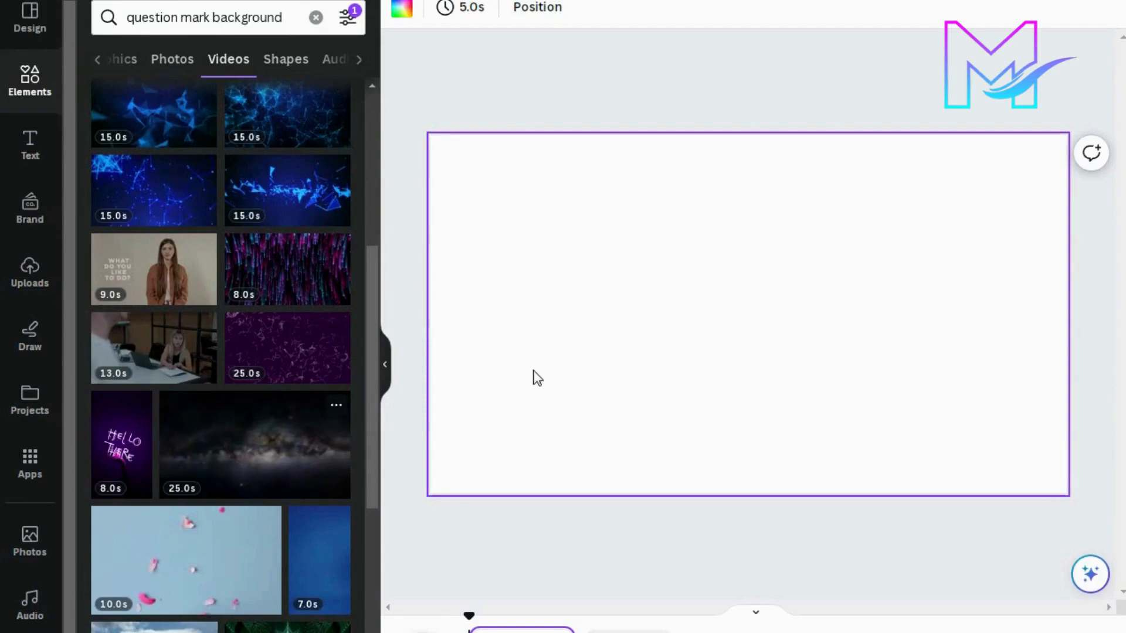
right_click(573, 305)
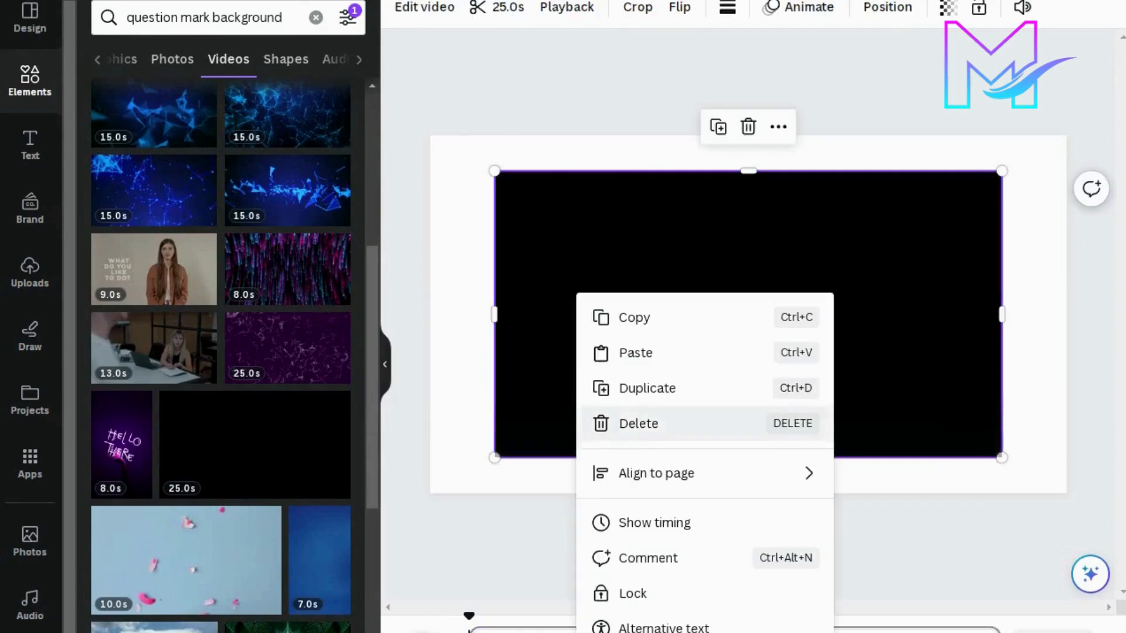
click(622, 632)
click(668, 90)
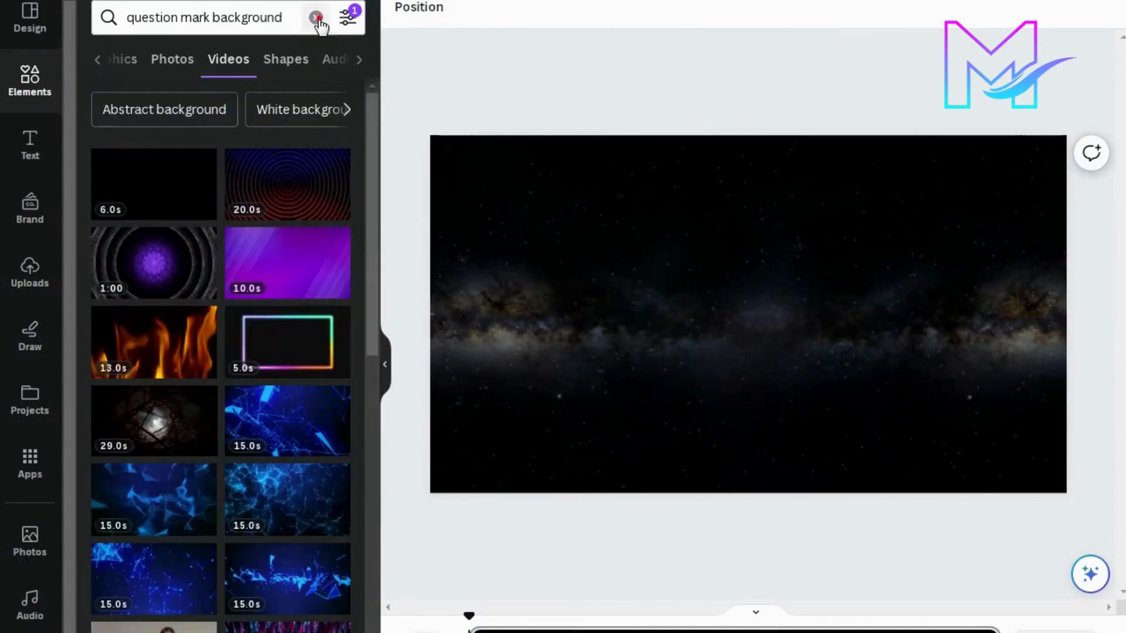
Search the elements for "frame" and browse the full list of frames
click(316, 19)
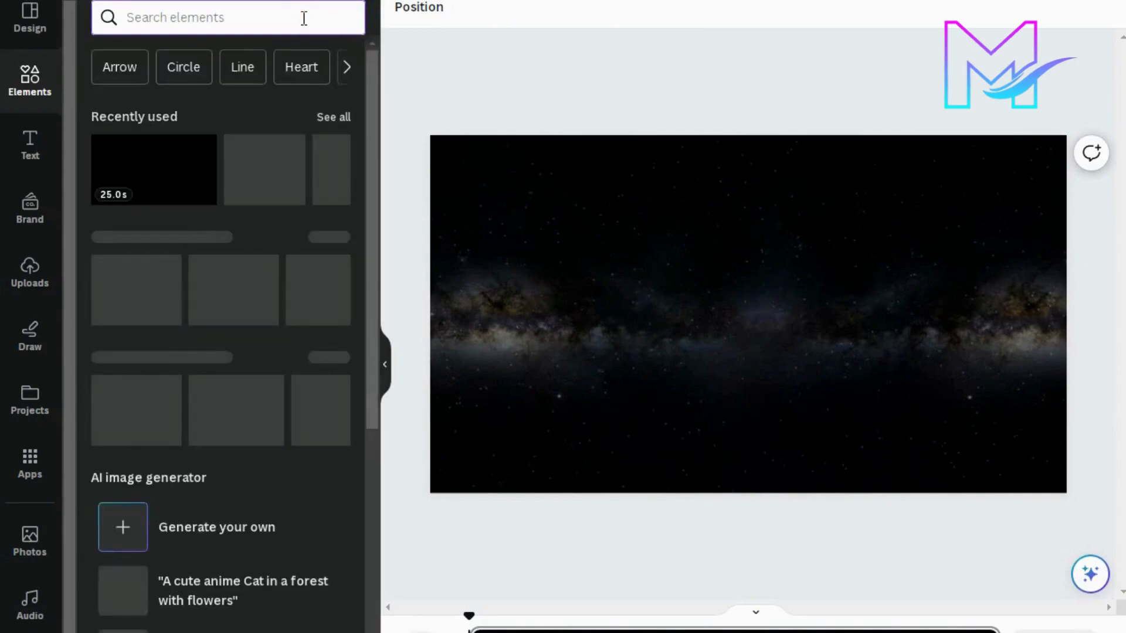
text(f)
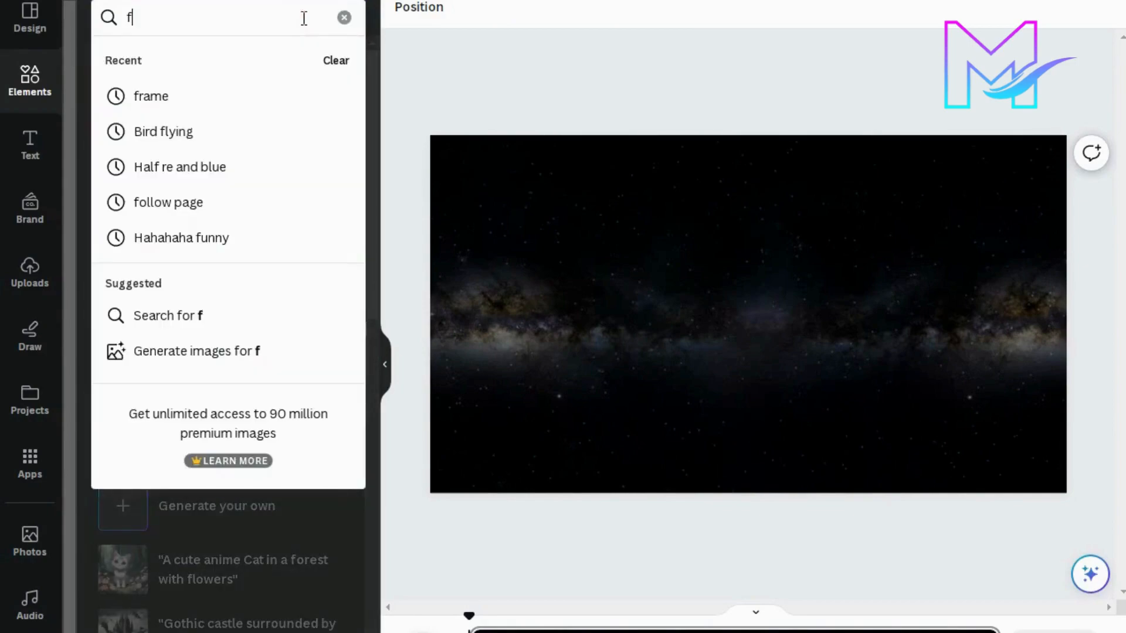
click(260, 91)
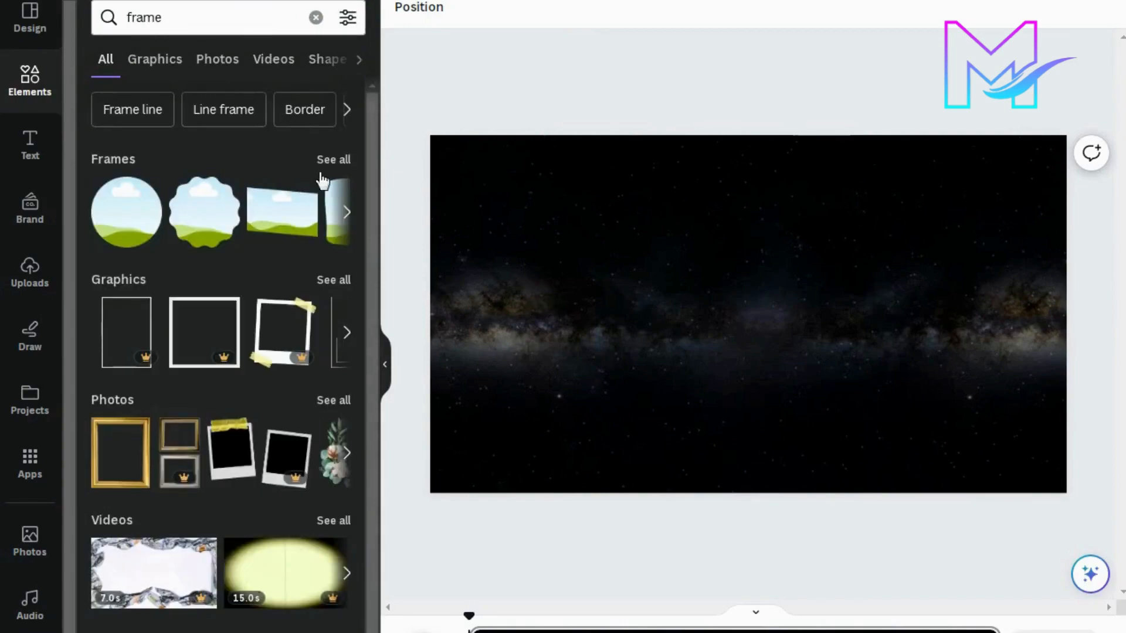
click(331, 159)
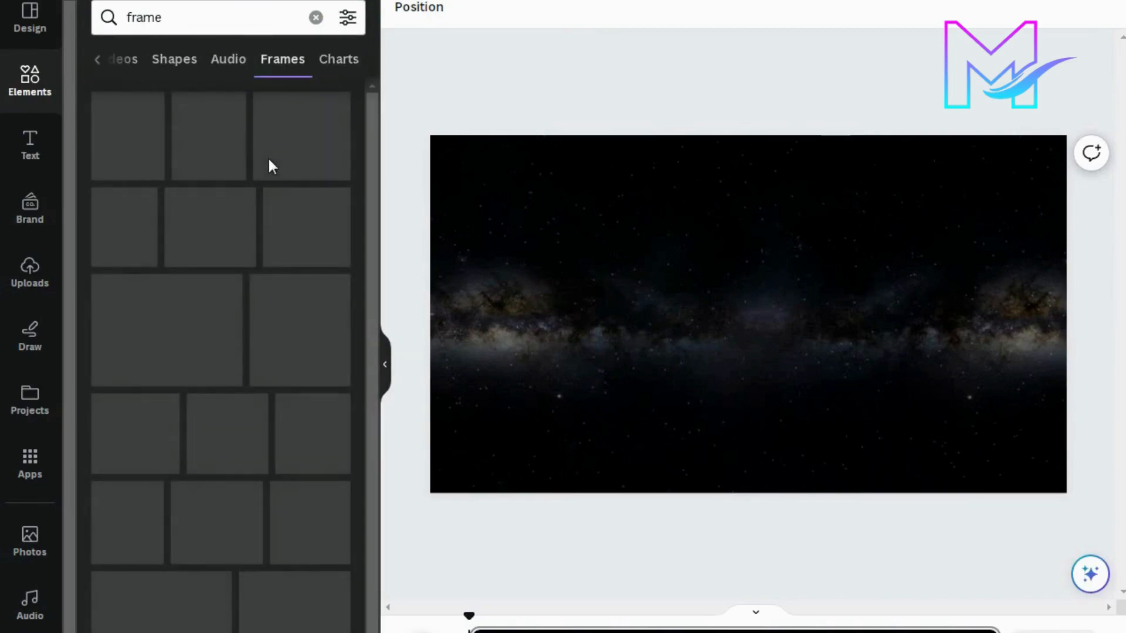
scroll(284, 153, down, 3)
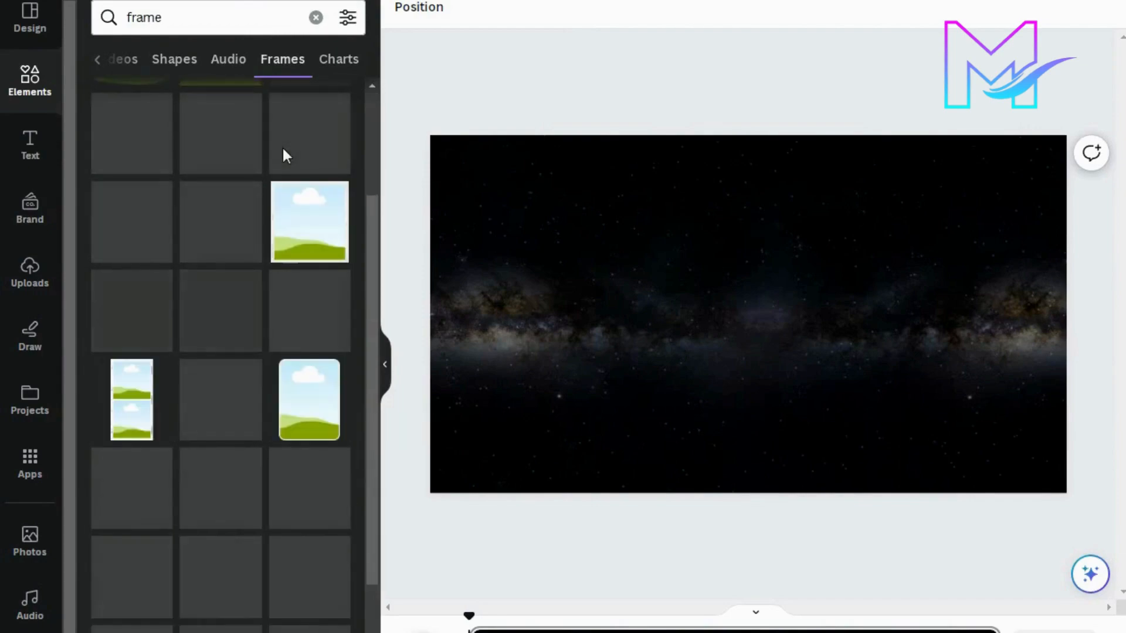
scroll(281, 194, up, 3)
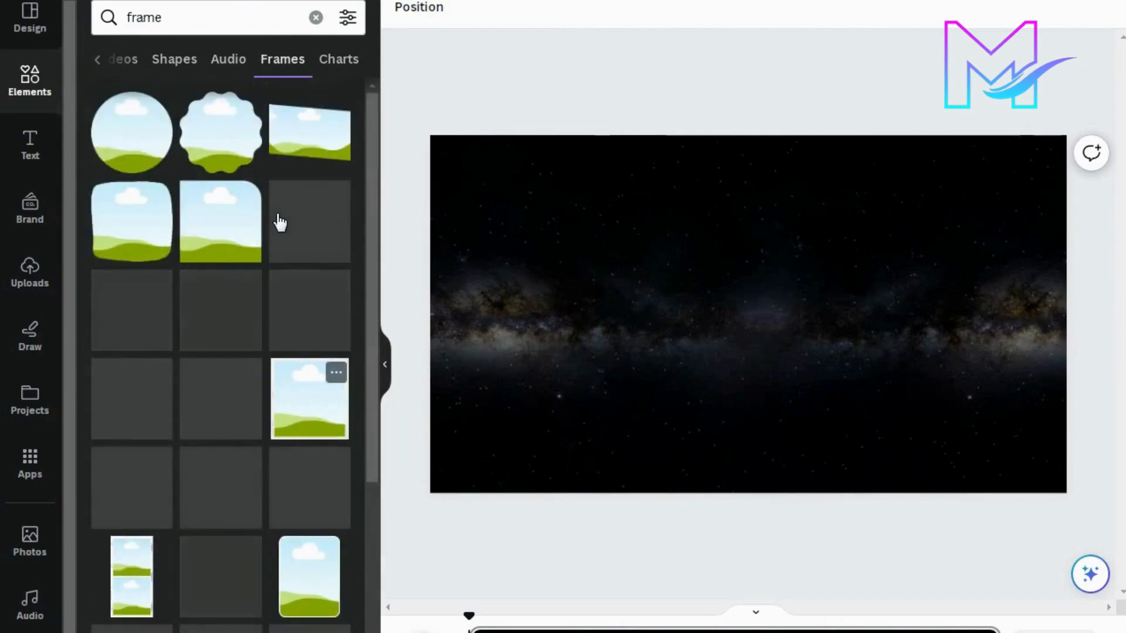
scroll(158, 203, down, 2)
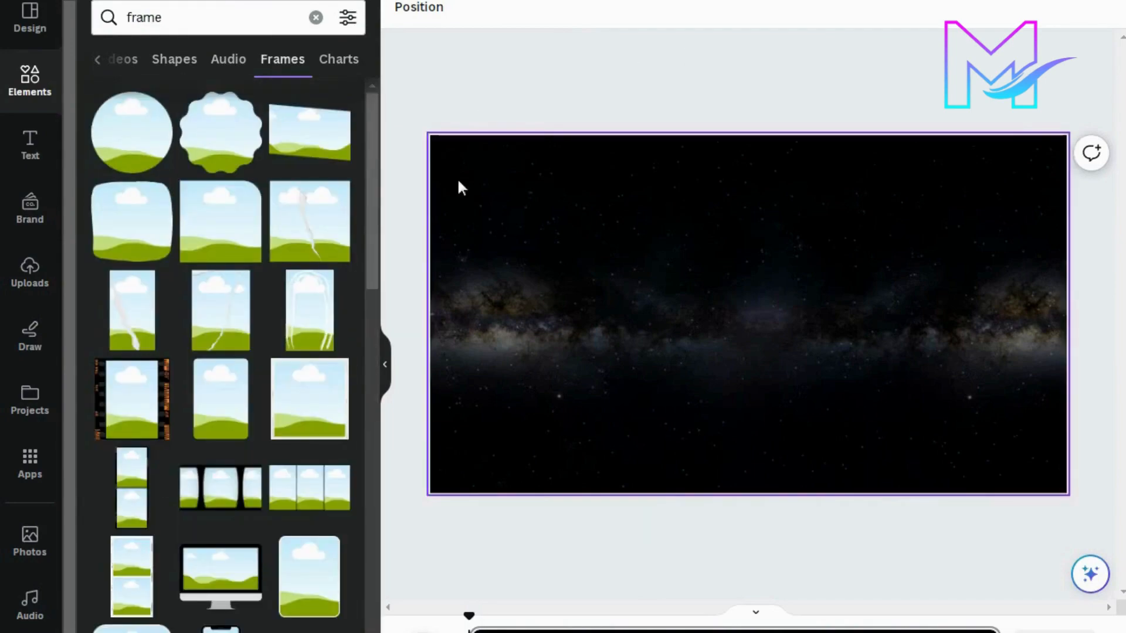
Add a square frame to the page and place it near the right edge, slightly below mid-height
click(710, 63)
drag(736, 284, 932, 299)
click(841, 68)
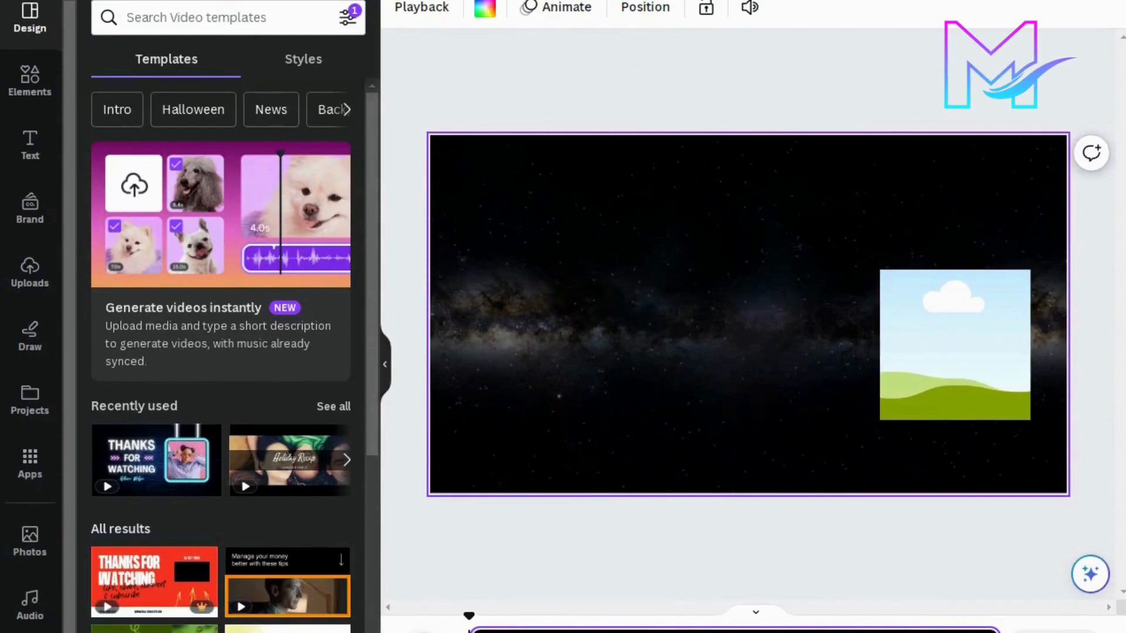
click(967, 350)
click(866, 73)
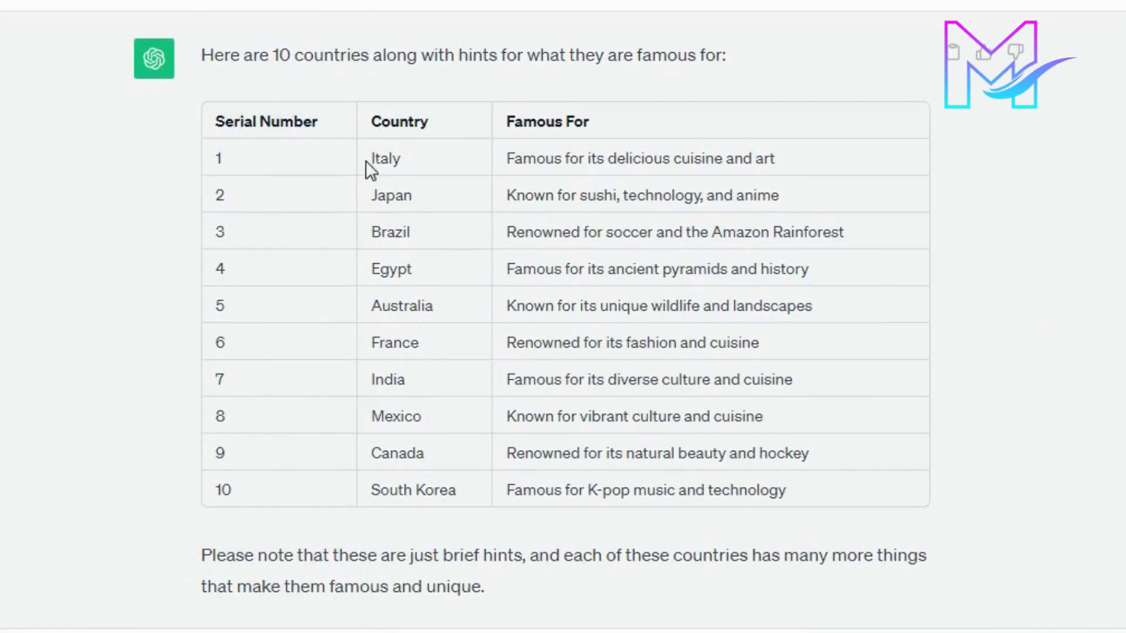
Switch to ChatGPT and copy the country name Italy from the first row of the table
drag(368, 161, 406, 163)
right_click(394, 157)
click(403, 170)
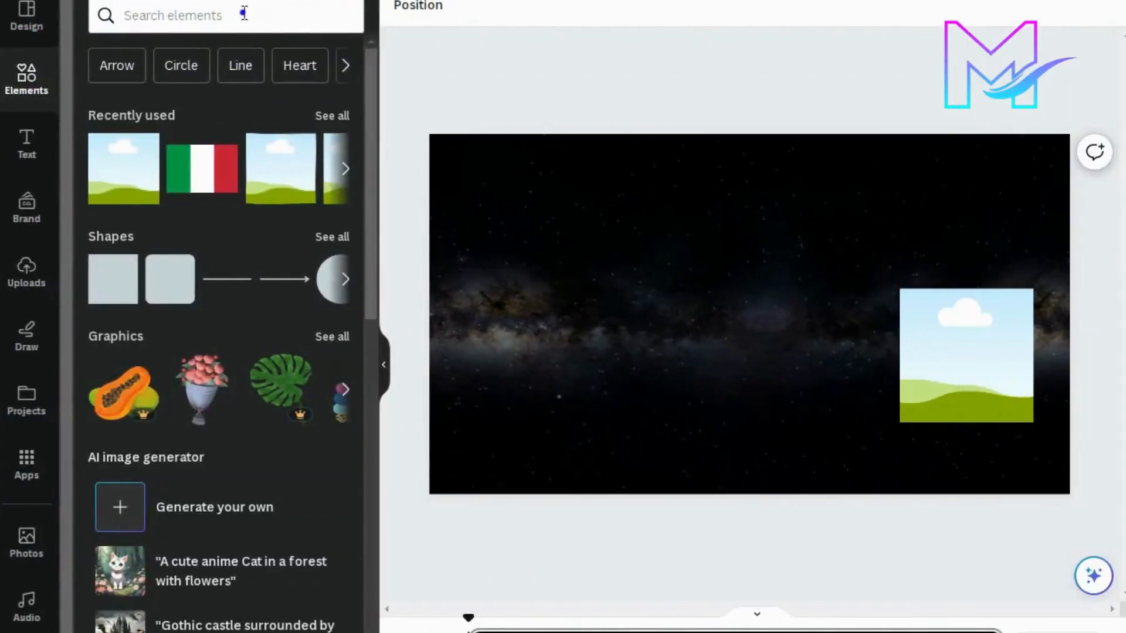
Search the Canva elements for "italy flag" and fill the square frame with an Italian flag image
right_click(244, 18)
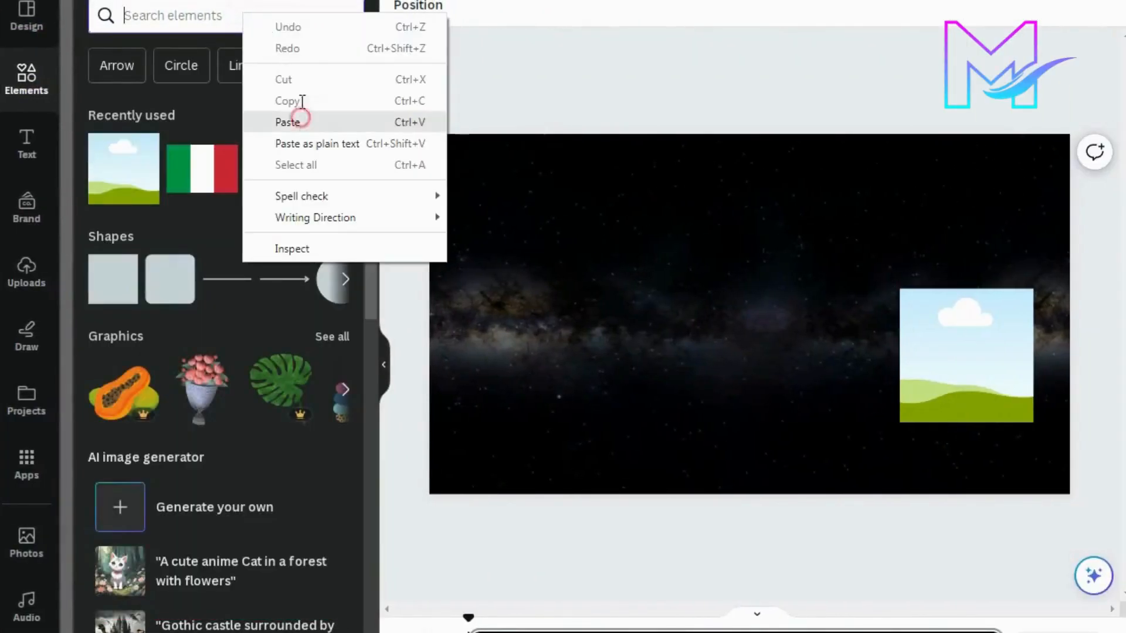
click(300, 120)
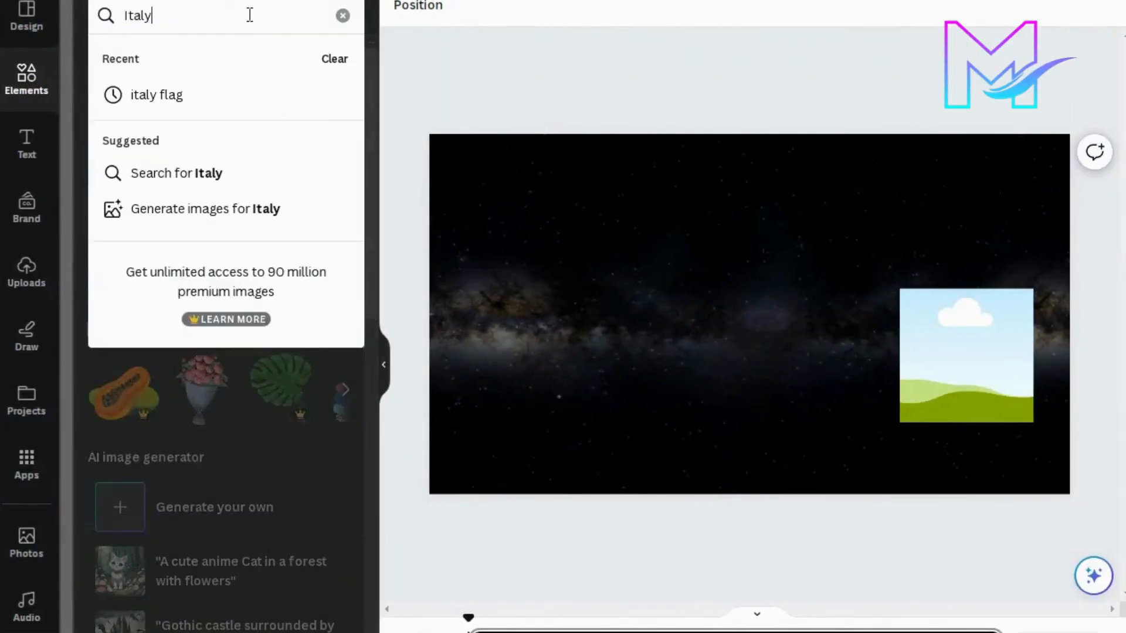
click(205, 106)
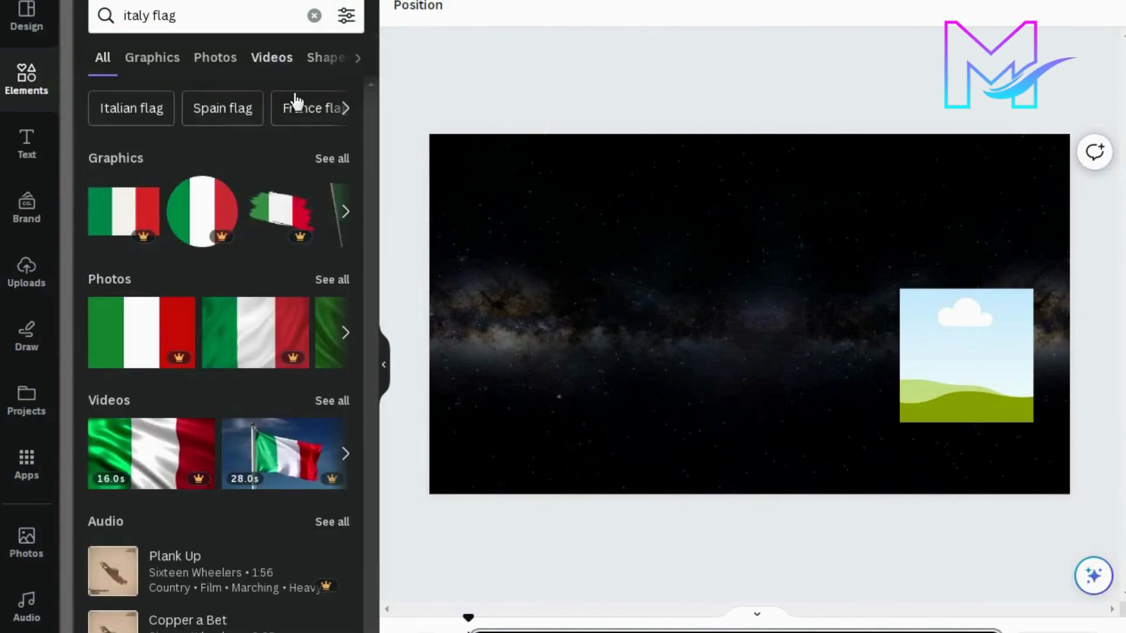
click(340, 157)
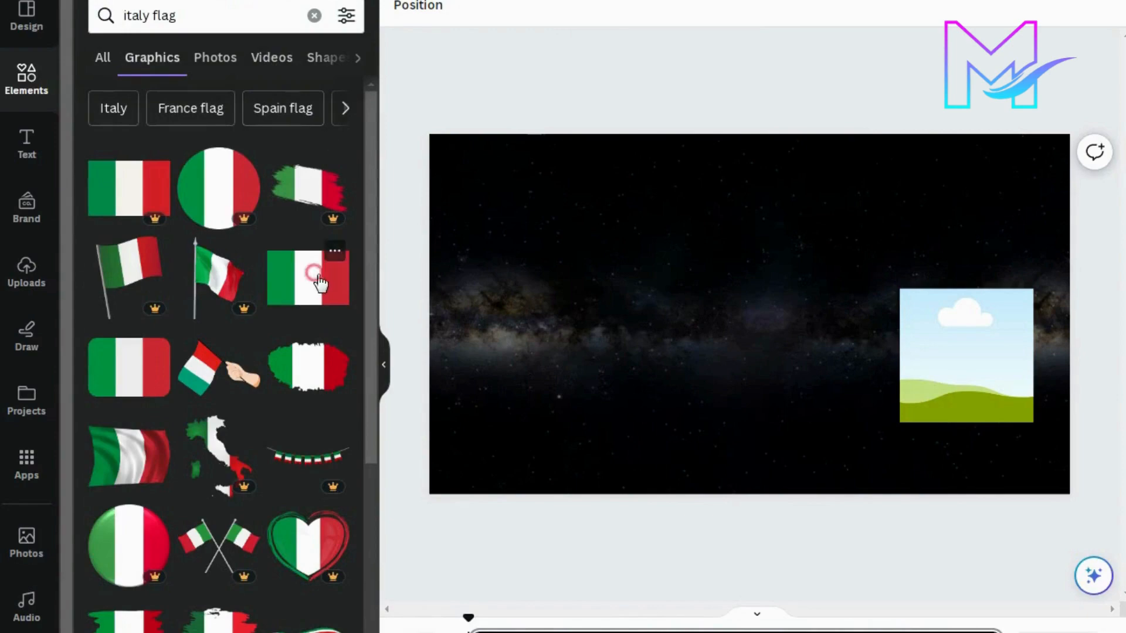
drag(319, 283, 917, 329)
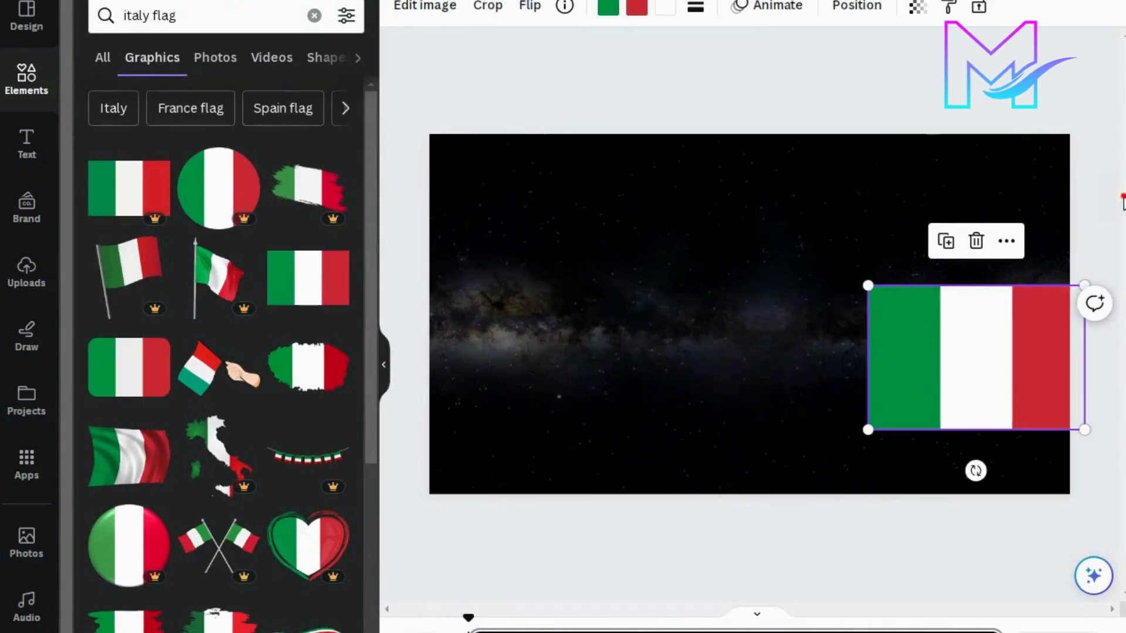
click(1104, 228)
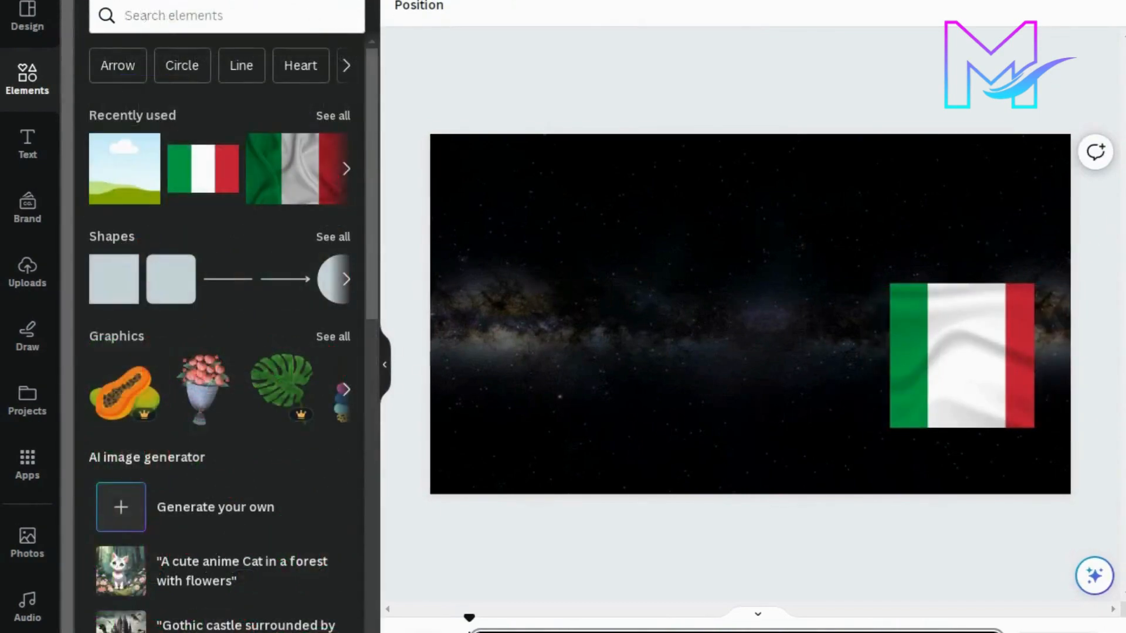
Add a heading reading "Guess The Country" and center it along the top of the page
click(32, 147)
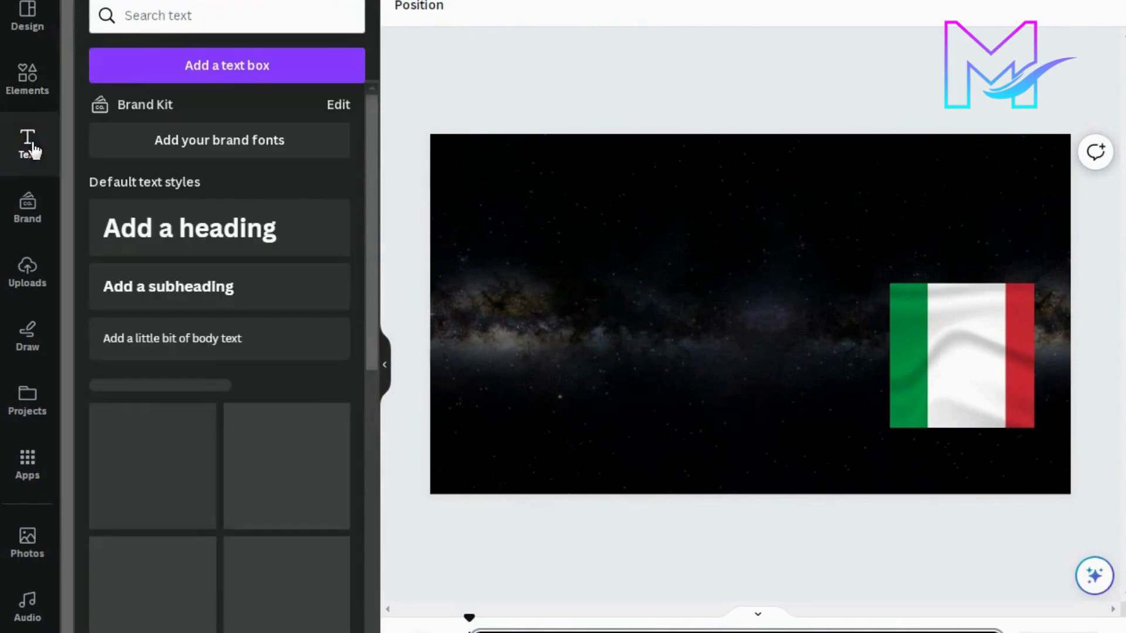
click(264, 230)
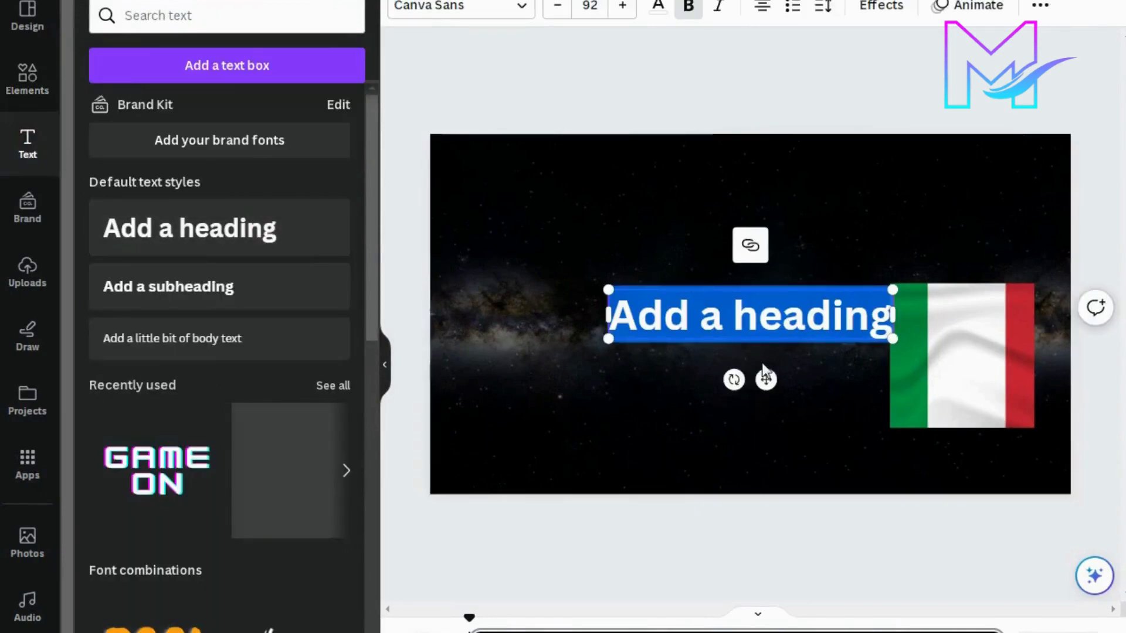
drag(765, 379, 762, 236)
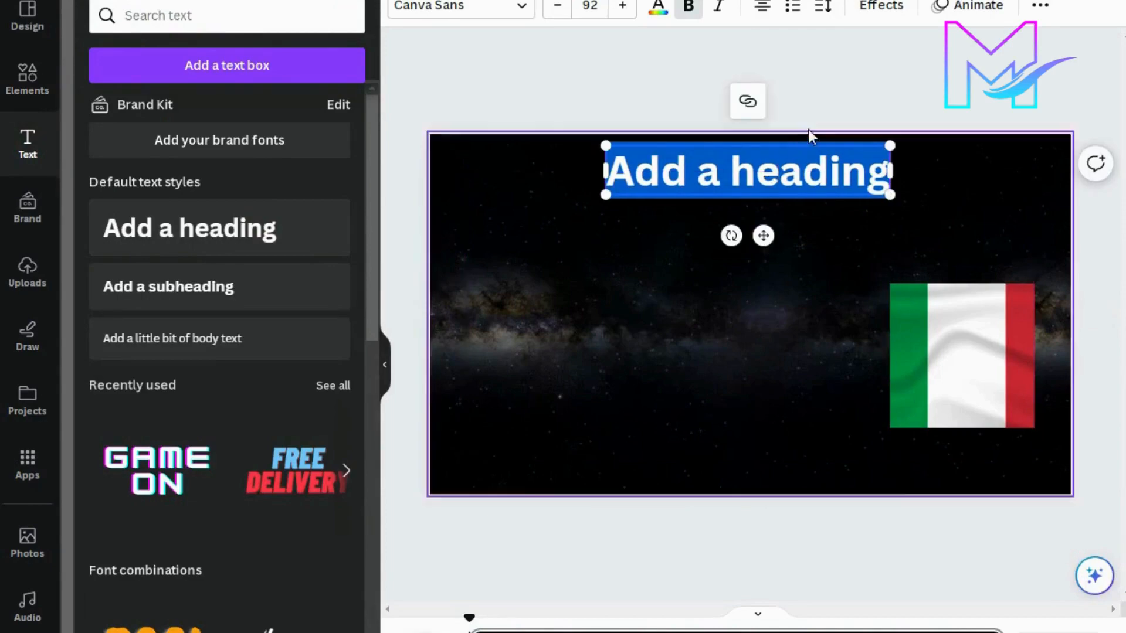
click(821, 167)
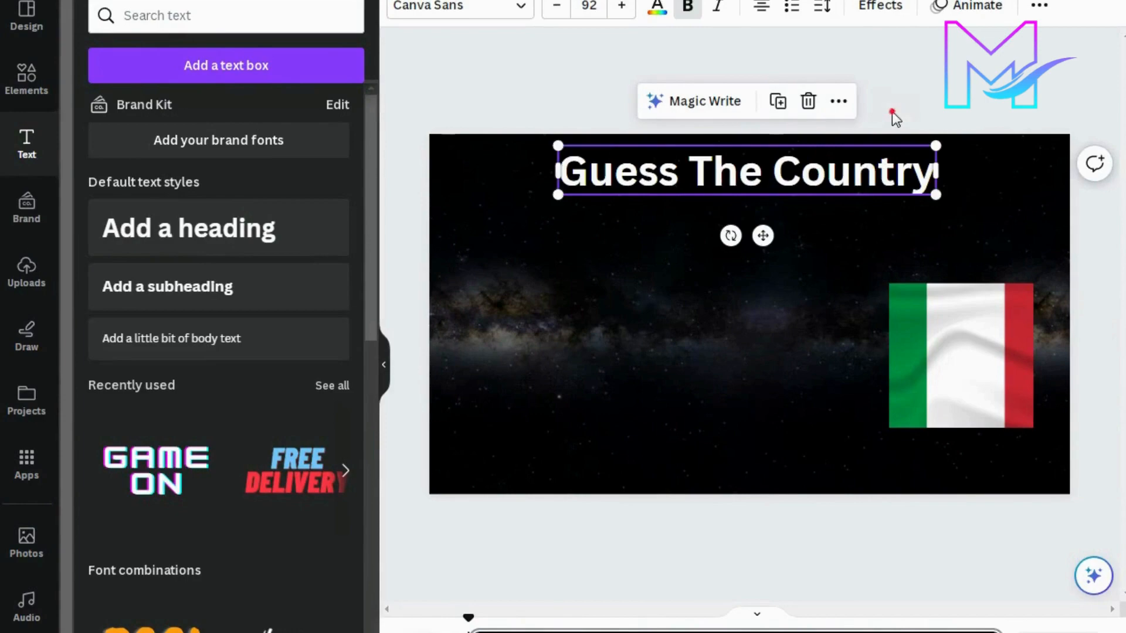
click(892, 112)
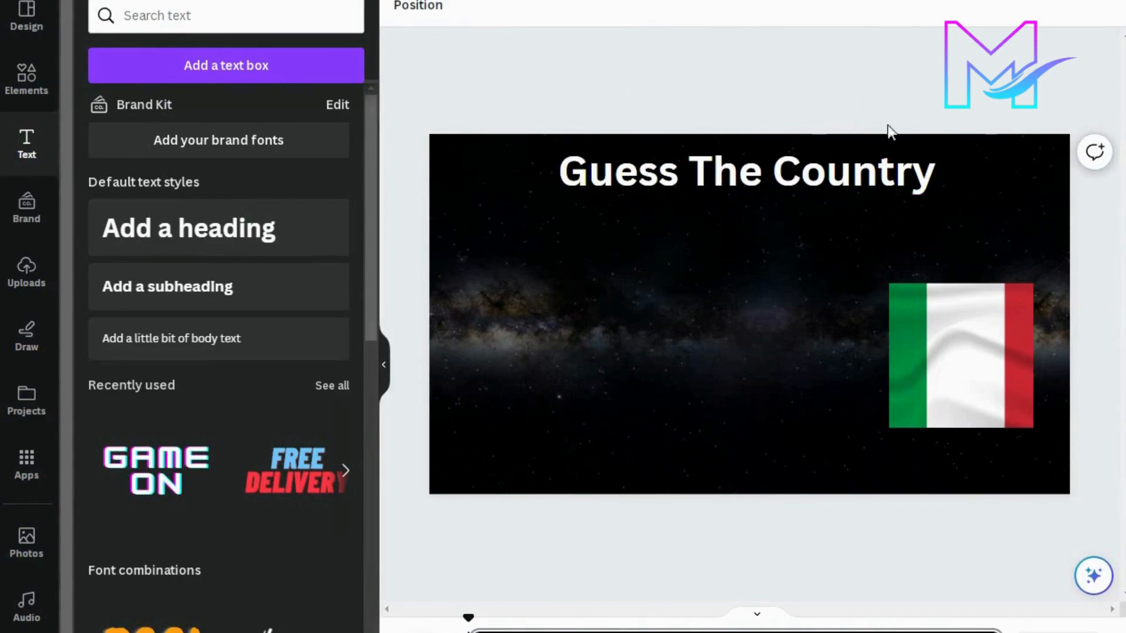
Change the font of the "Guess The Country" heading to Horizon
click(880, 170)
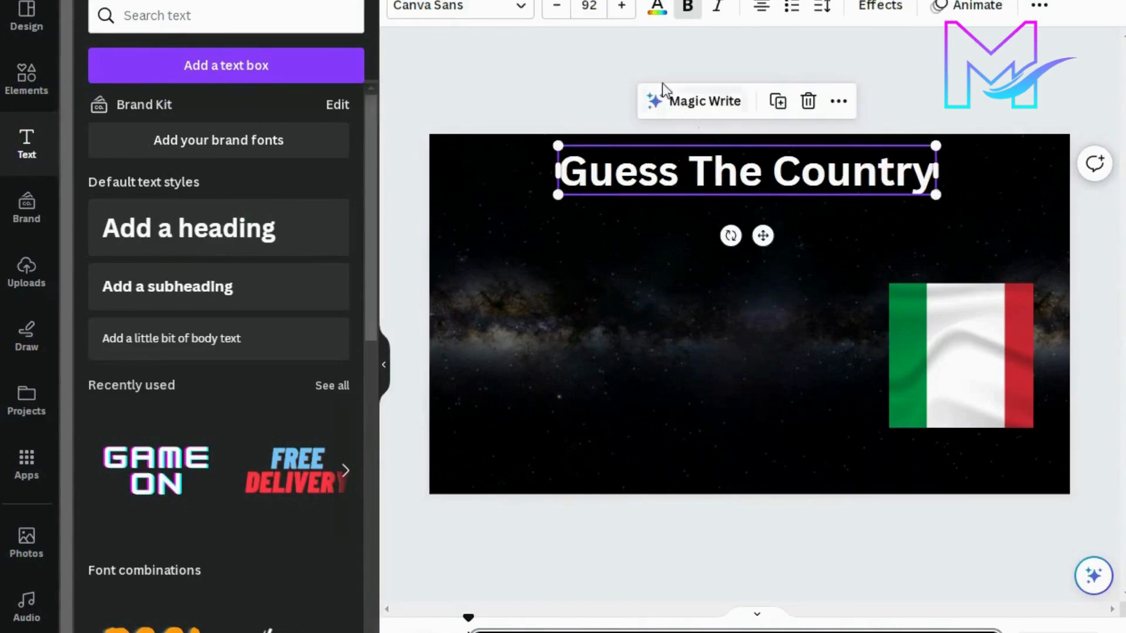
click(521, 8)
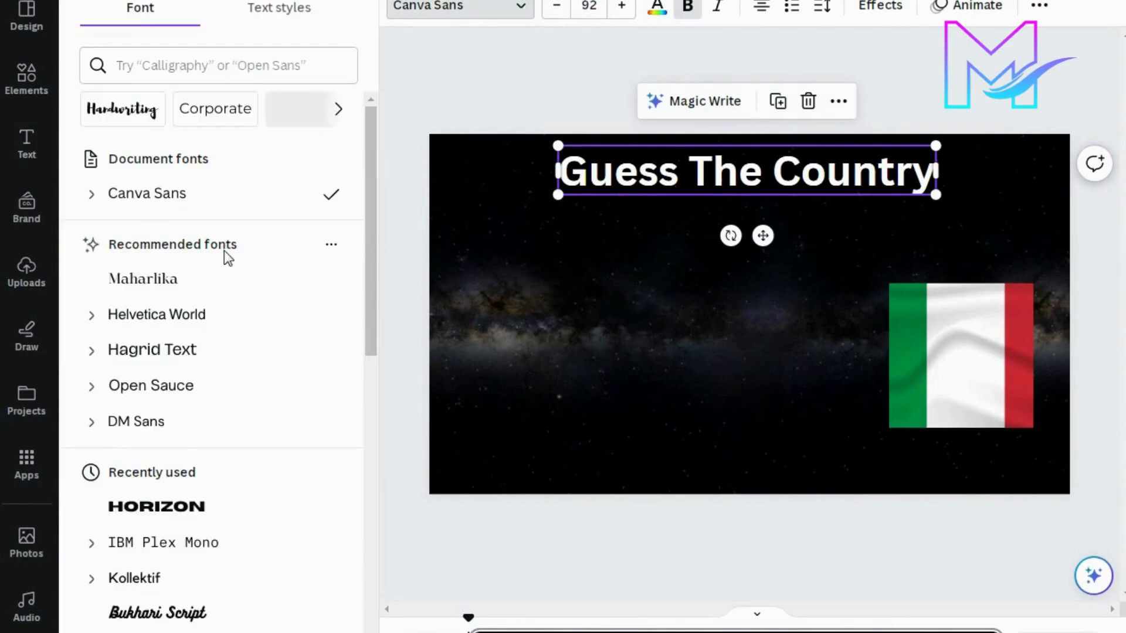
click(185, 508)
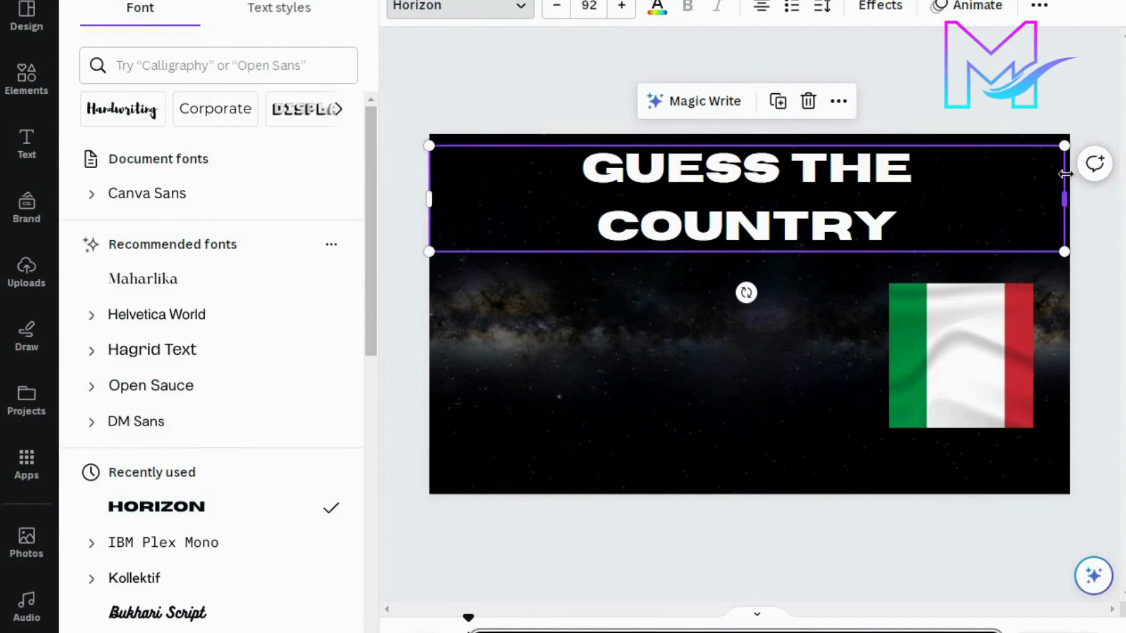
Fit the "Guess The Country" heading on one line at about size 81.8 and color its text light orange
drag(1070, 201, 1011, 152)
drag(735, 235, 758, 224)
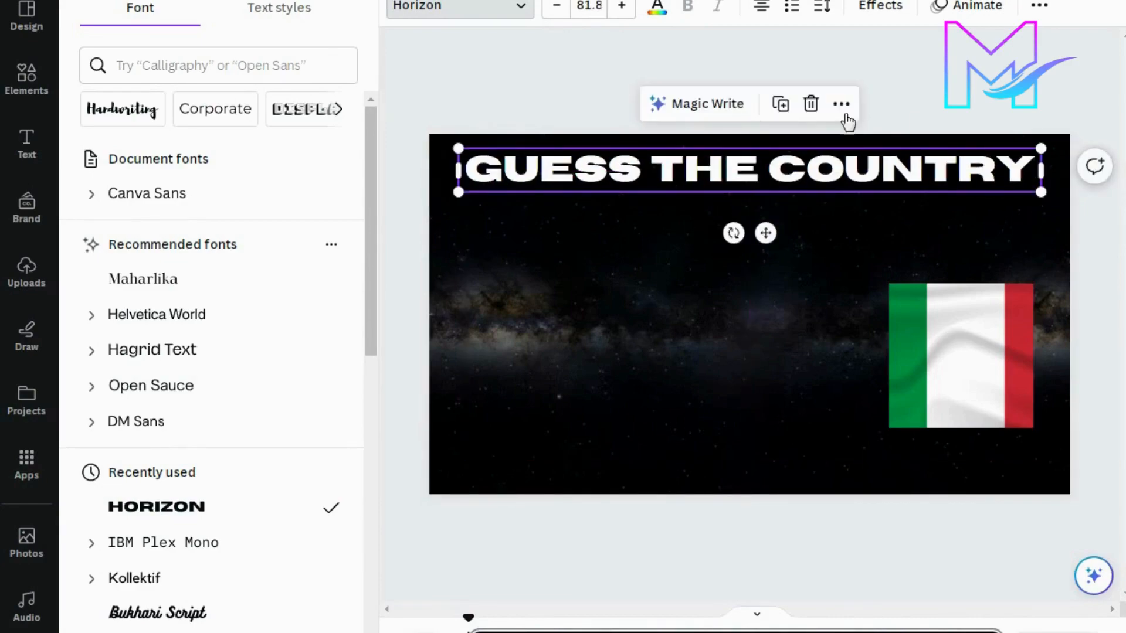
click(808, 170)
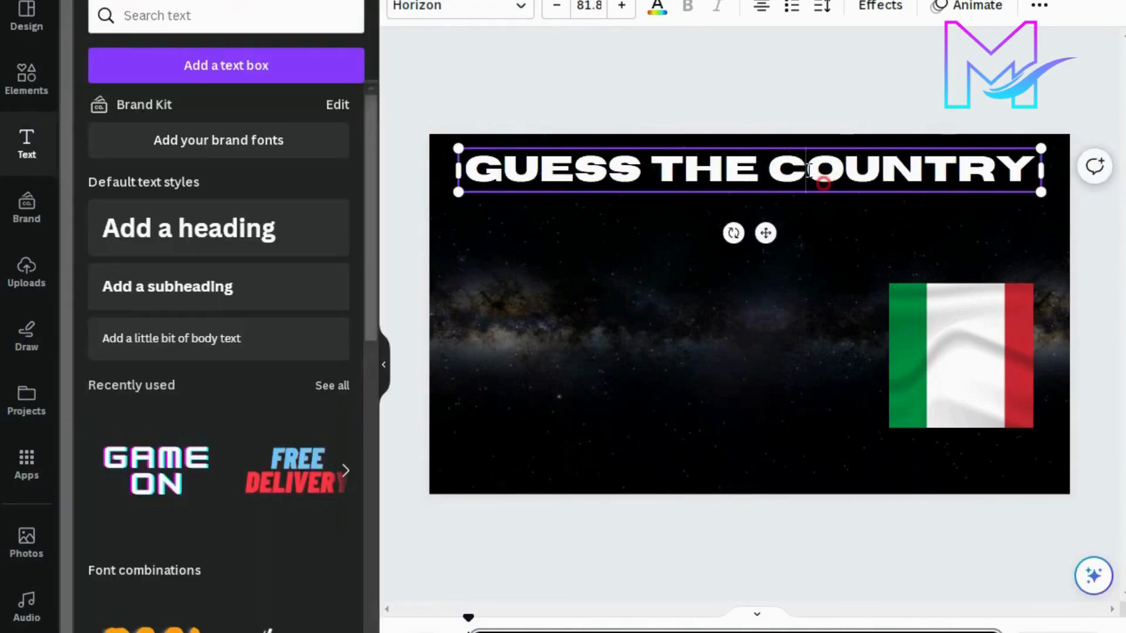
click(658, 11)
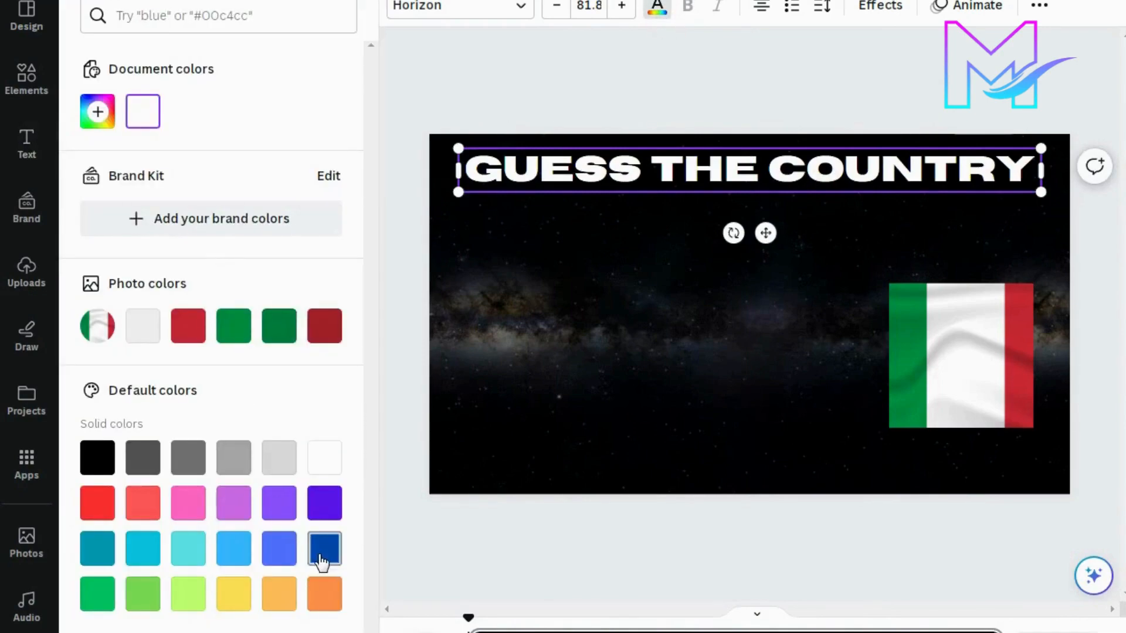
click(323, 605)
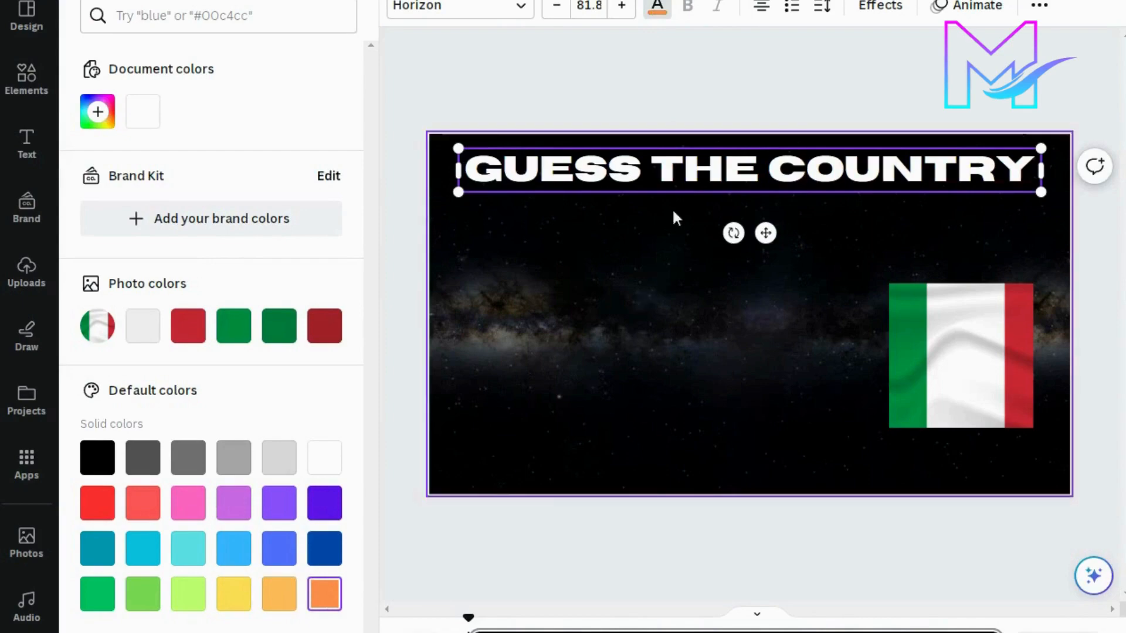
triple_click(684, 177)
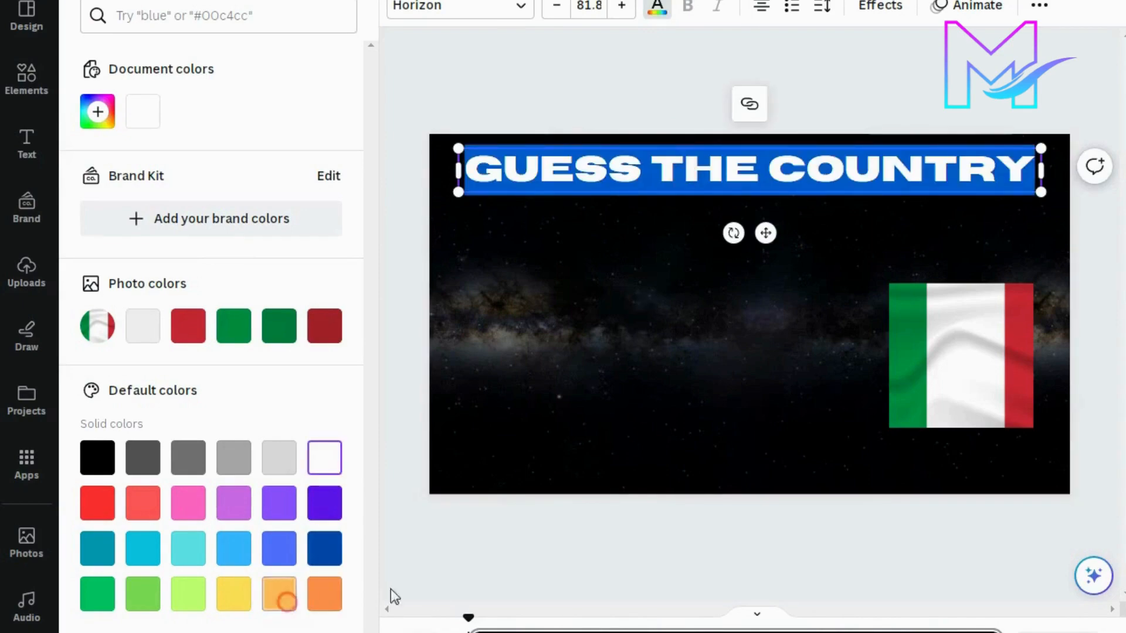
click(521, 542)
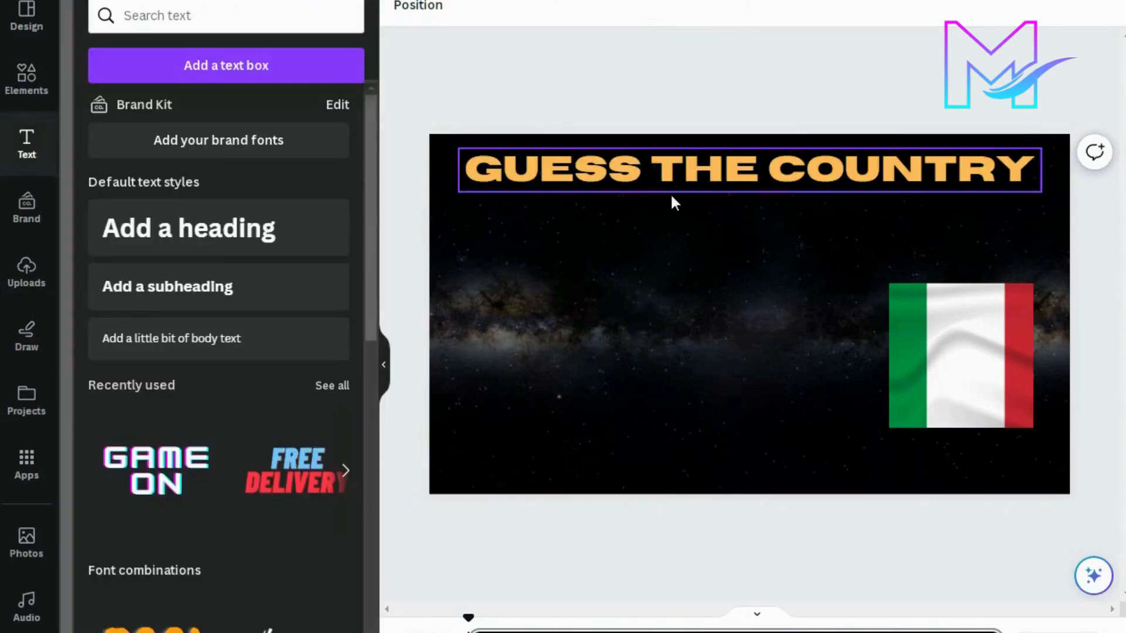
Shrink the "Guess The Country" heading to about size 74.8 and center it again near the page's upper edge
click(535, 164)
drag(457, 148, 506, 155)
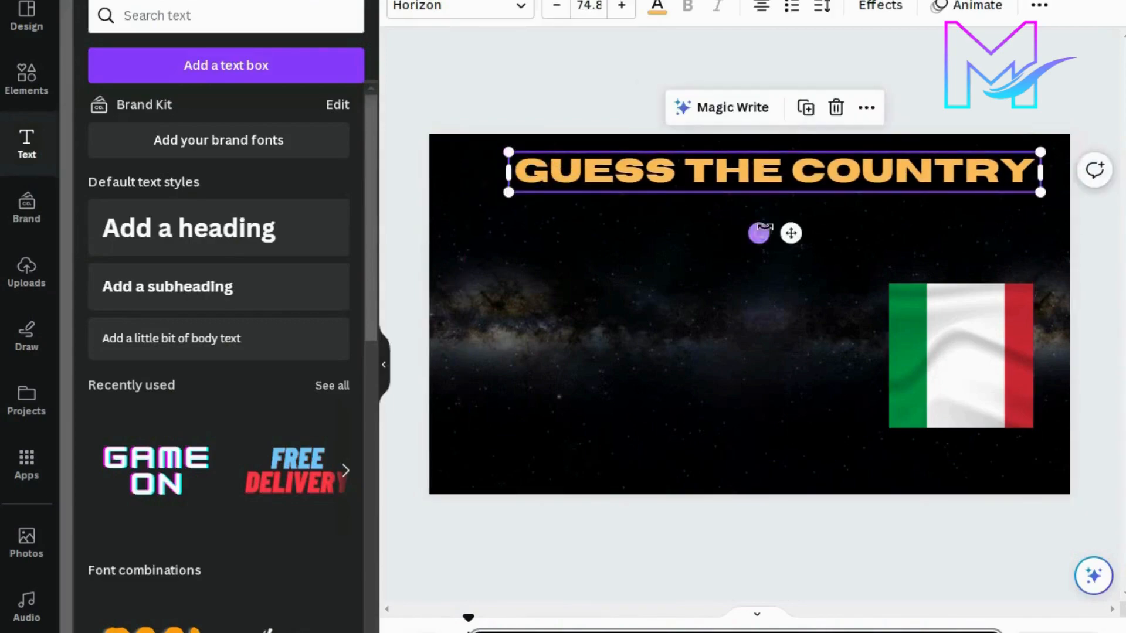
drag(789, 231, 758, 226)
click(586, 52)
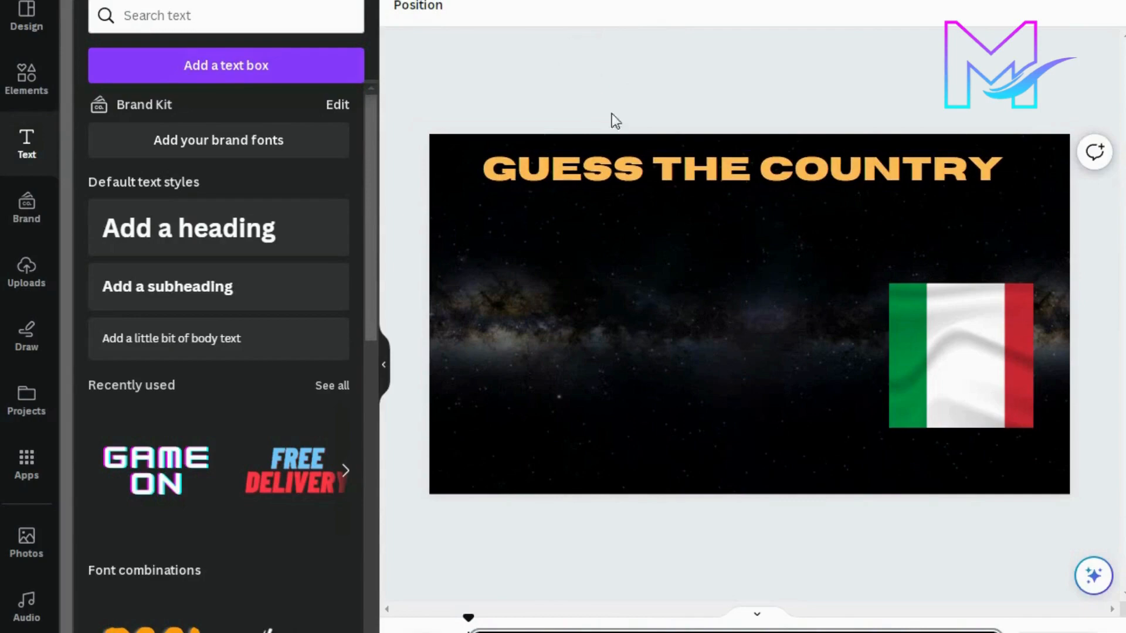
Apply the Background text effect to the "Guess The Country" heading
click(658, 161)
click(876, 9)
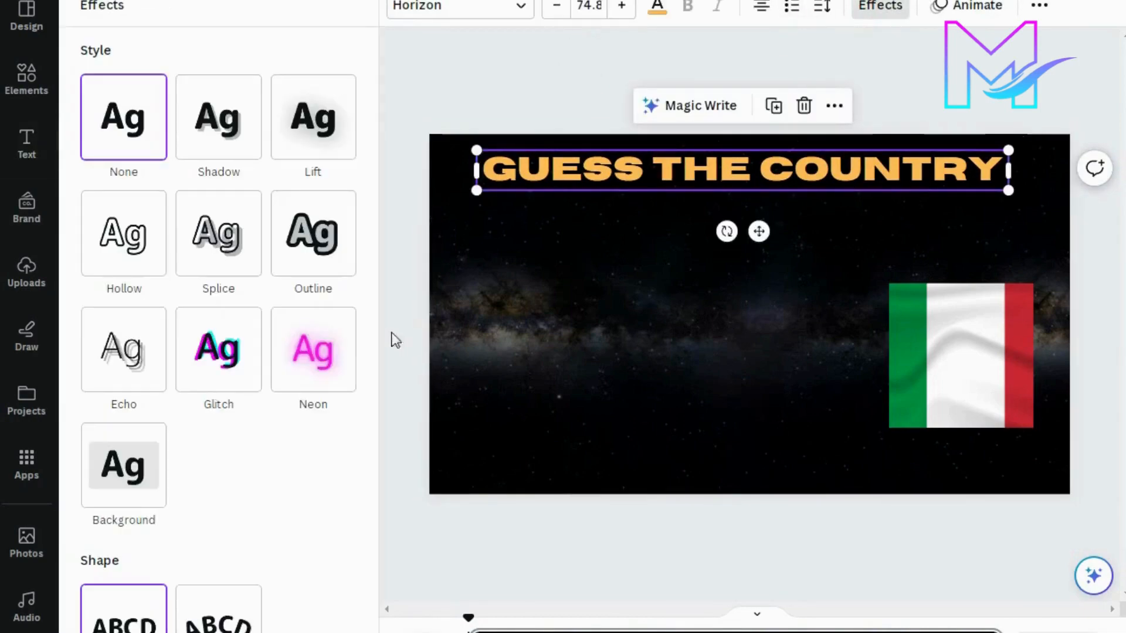
click(130, 475)
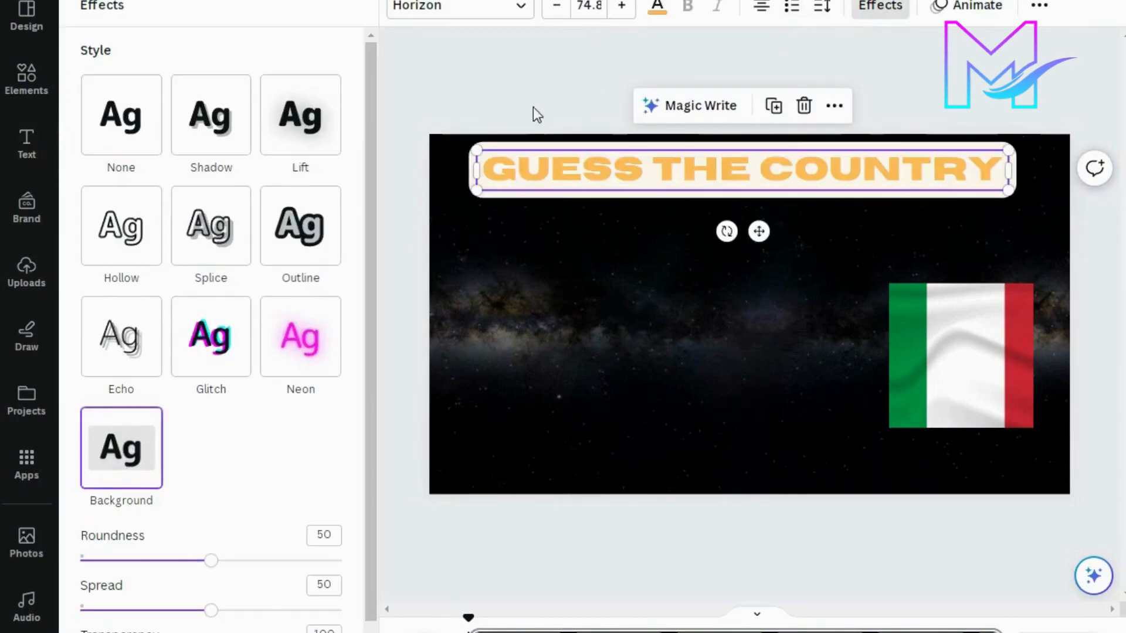
click(533, 88)
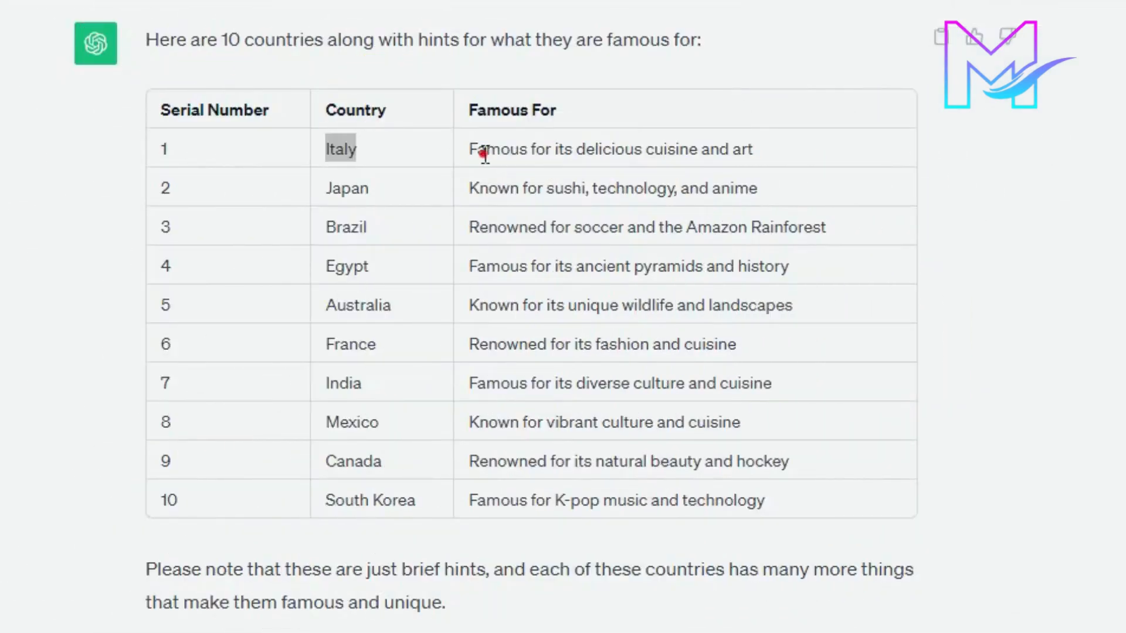
Switch to ChatGPT and copy Italy's hint "Famous for its delicious cuisine and art" from the table
drag(469, 150, 756, 153)
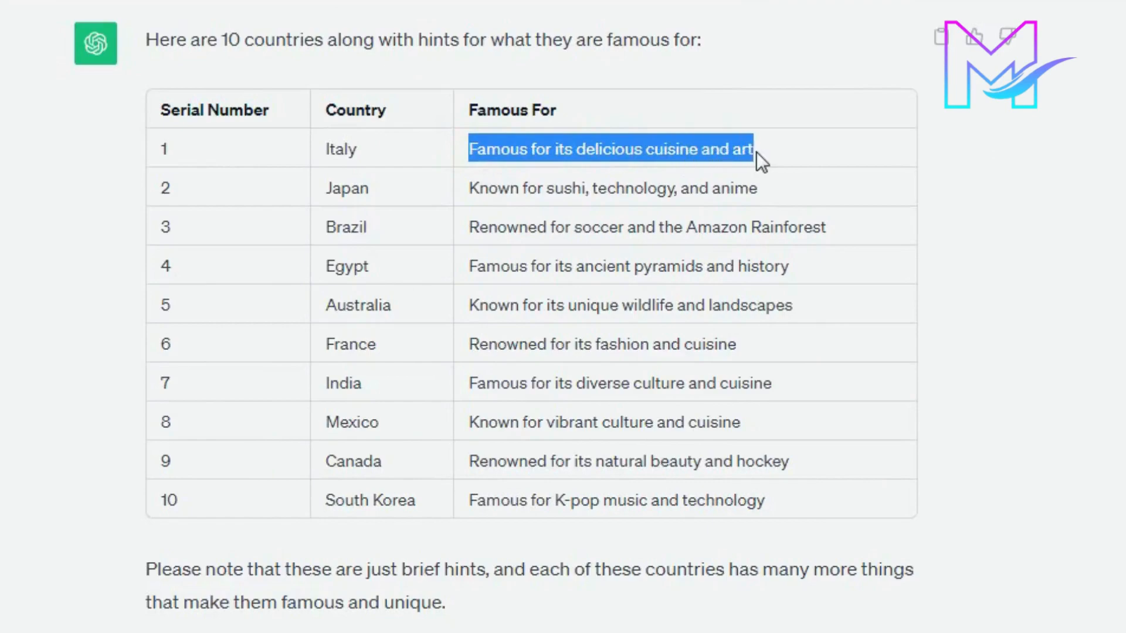
right_click(720, 154)
click(718, 167)
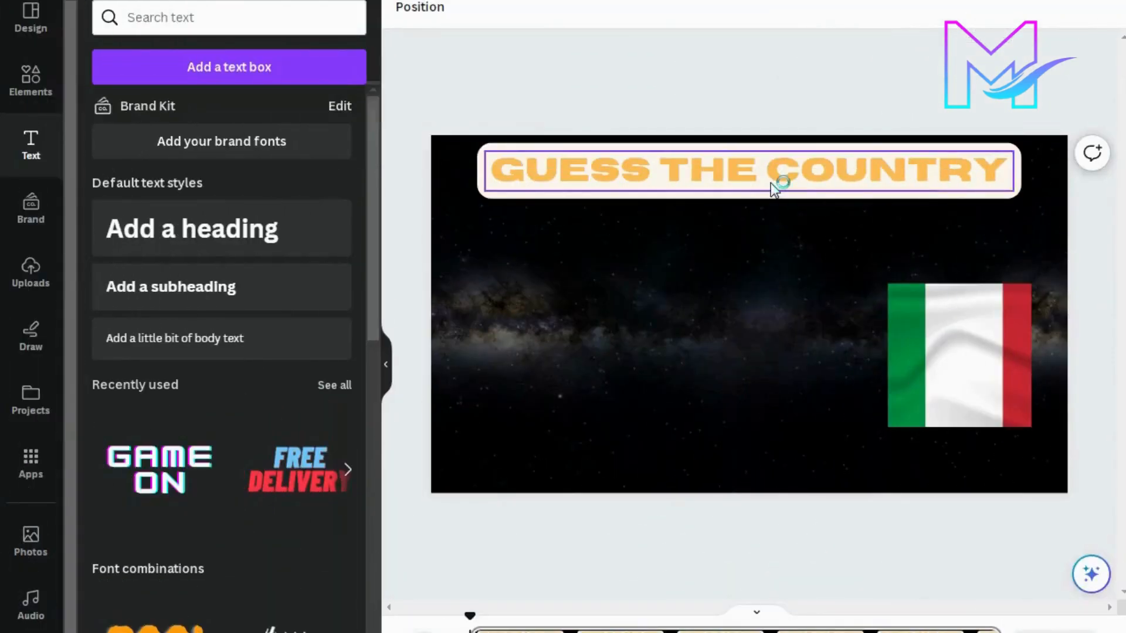
Back in Canva, duplicate the heading, move the copy beside the flag and narrow its text box to clear the flag
right_click(771, 182)
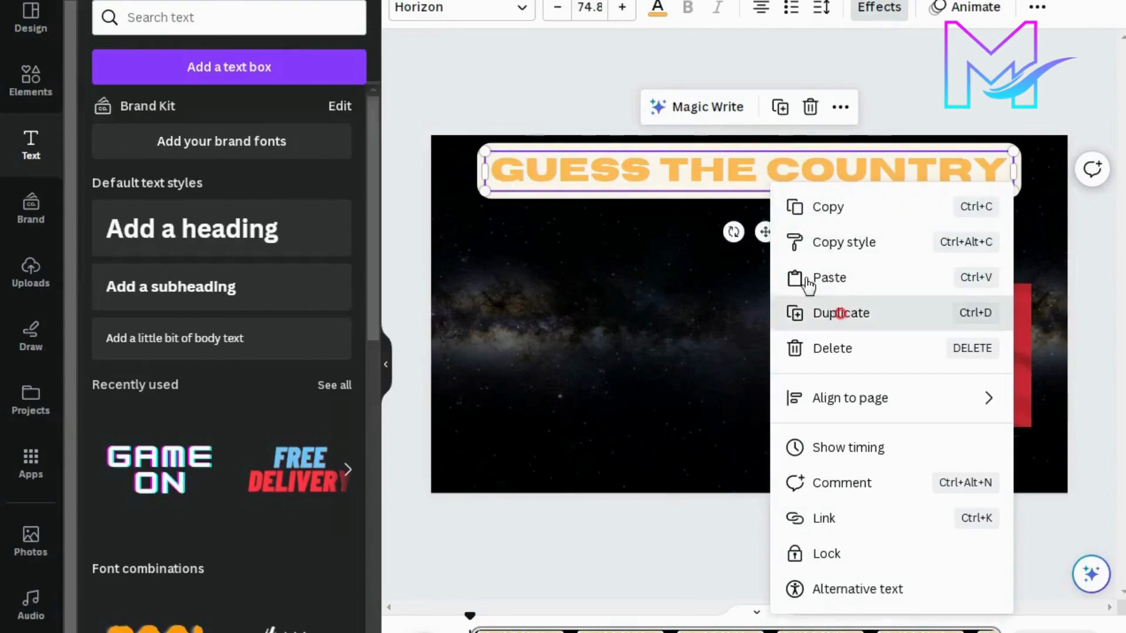
click(838, 312)
drag(766, 181, 754, 332)
drag(951, 338, 783, 338)
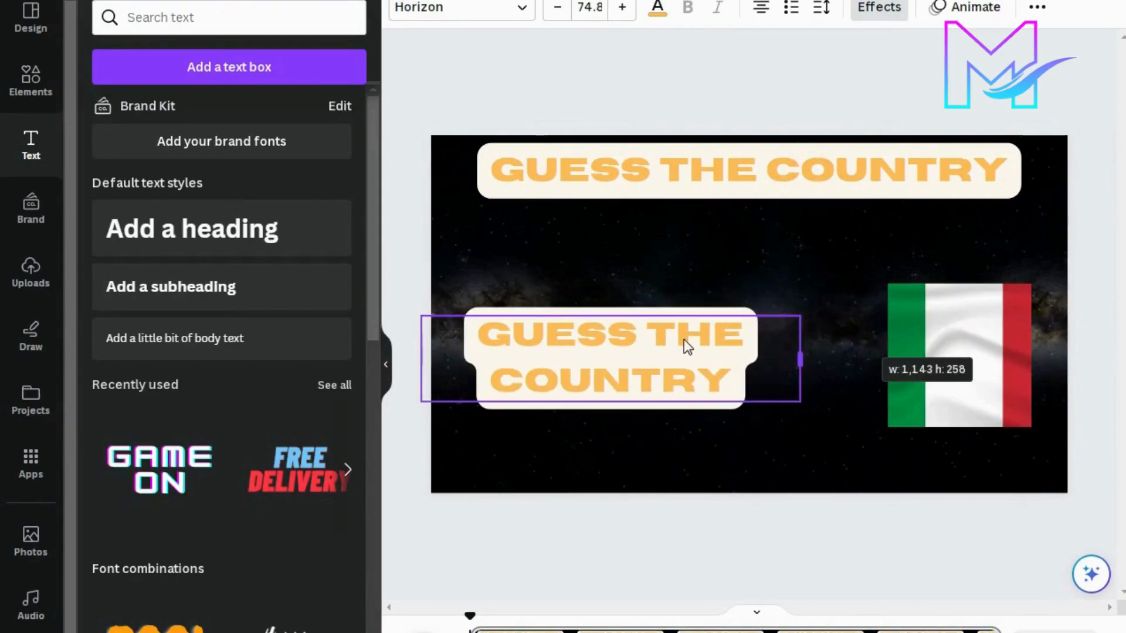
Replace the duplicated heading's text with the copied hint "Famous for its delicious cuisine and art"
double_click(653, 342)
right_click(653, 345)
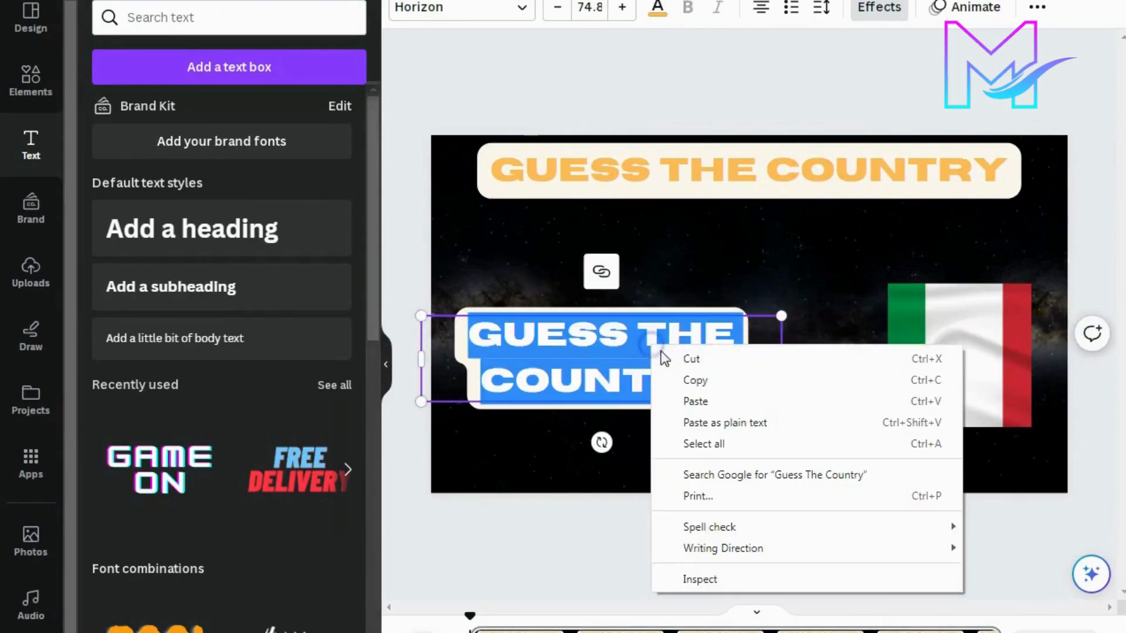
click(694, 401)
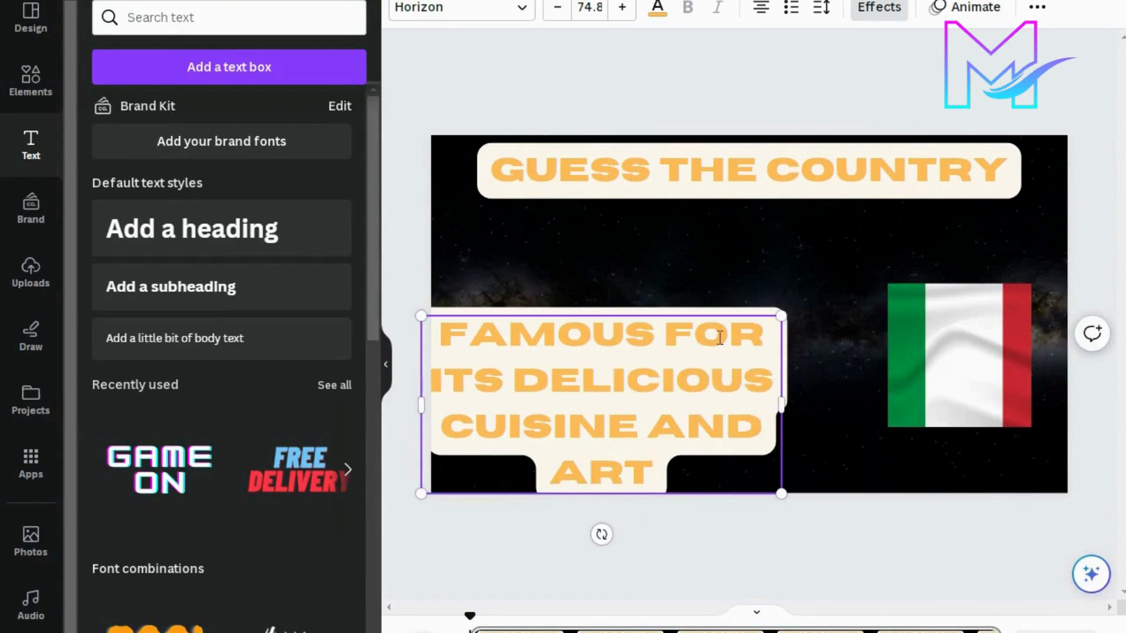
Remove the Background effect from the hint text and move the text up beside the flag
click(878, 7)
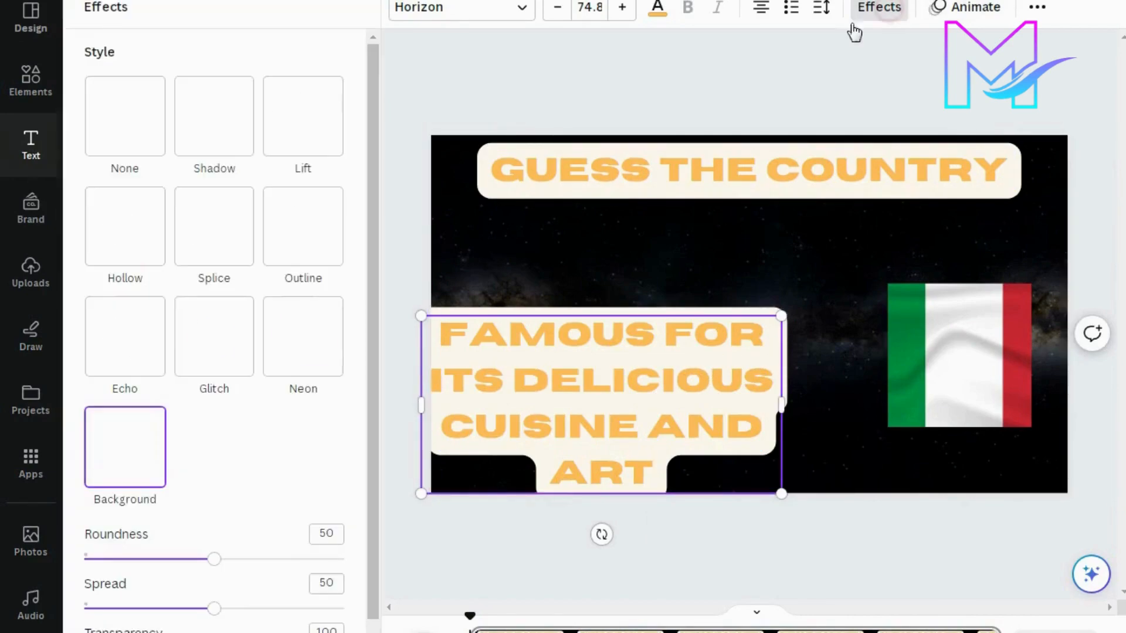
click(108, 114)
click(641, 53)
drag(607, 372, 616, 322)
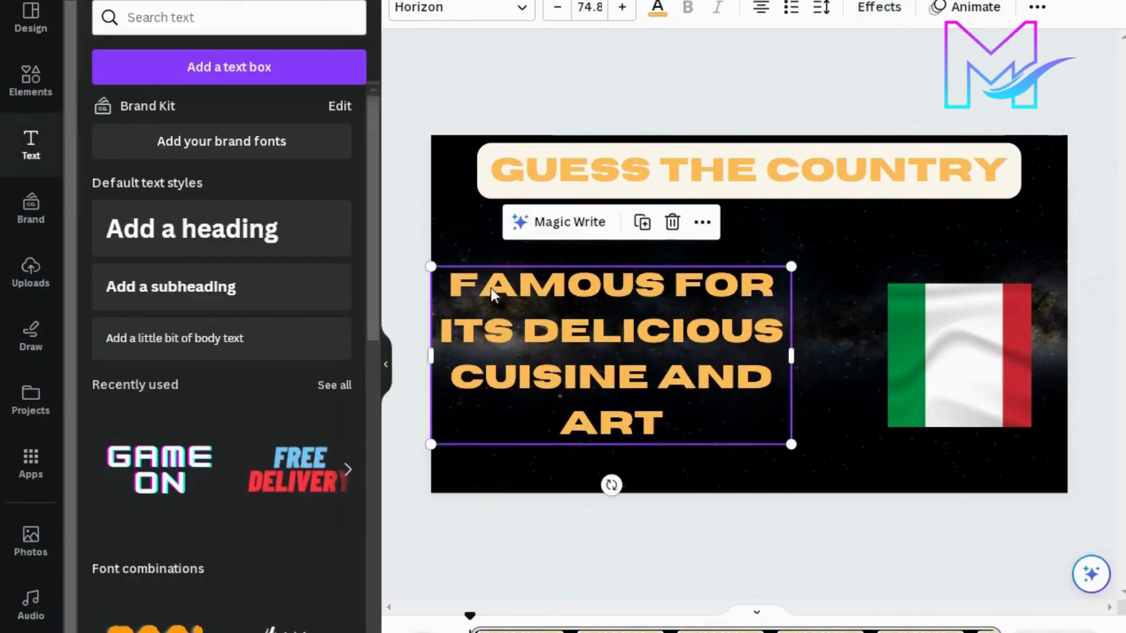
Shrink the hint text to about size 57.3, widen its box to wrap on three lines and position it beside the flag
drag(431, 266, 494, 298)
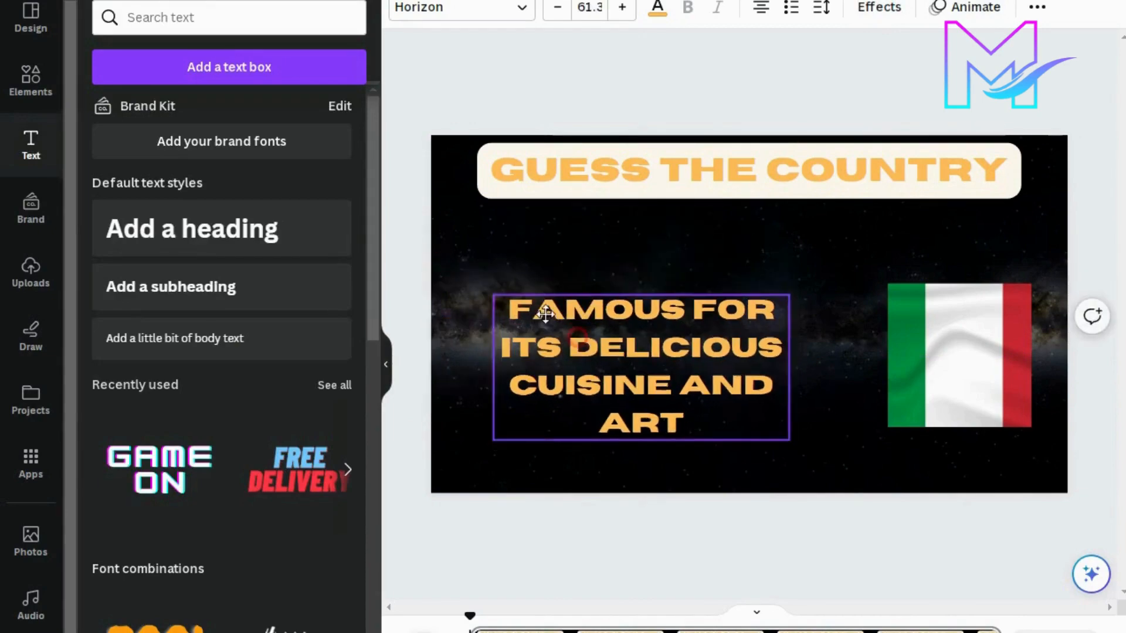
drag(574, 339, 535, 311)
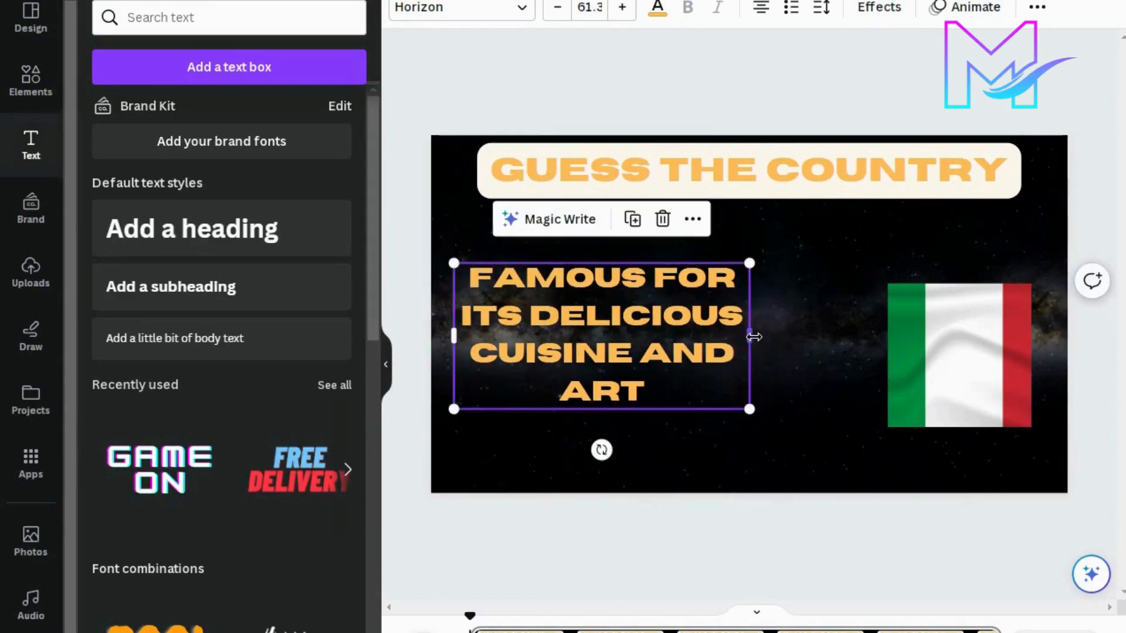
drag(750, 335, 776, 347)
drag(792, 343, 824, 338)
drag(666, 307, 658, 312)
drag(446, 287, 457, 293)
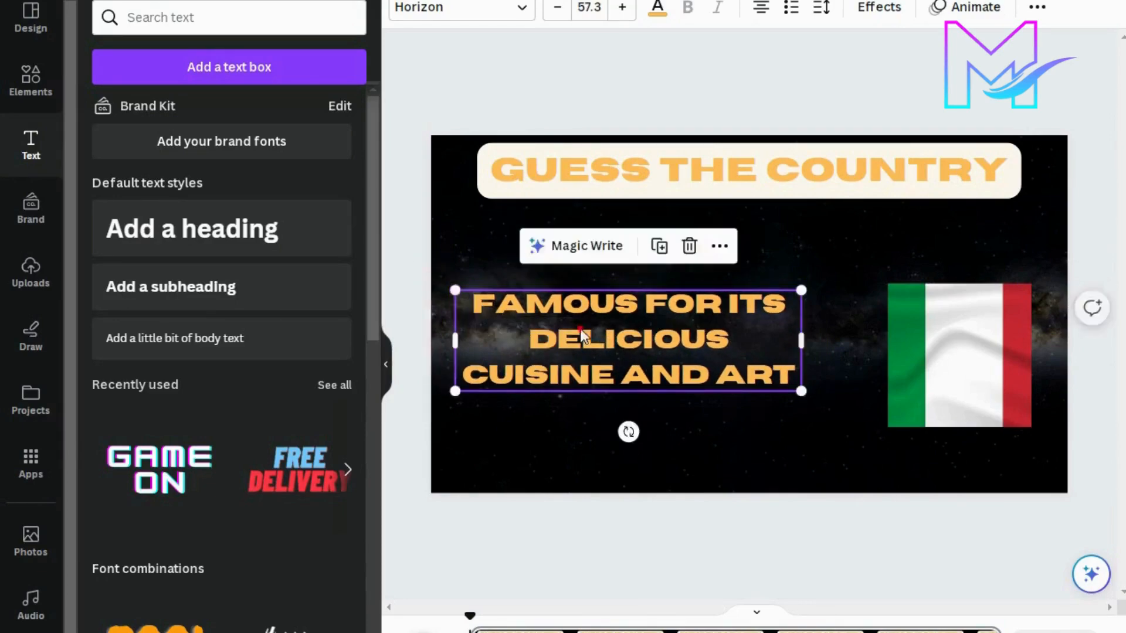
drag(580, 328, 562, 329)
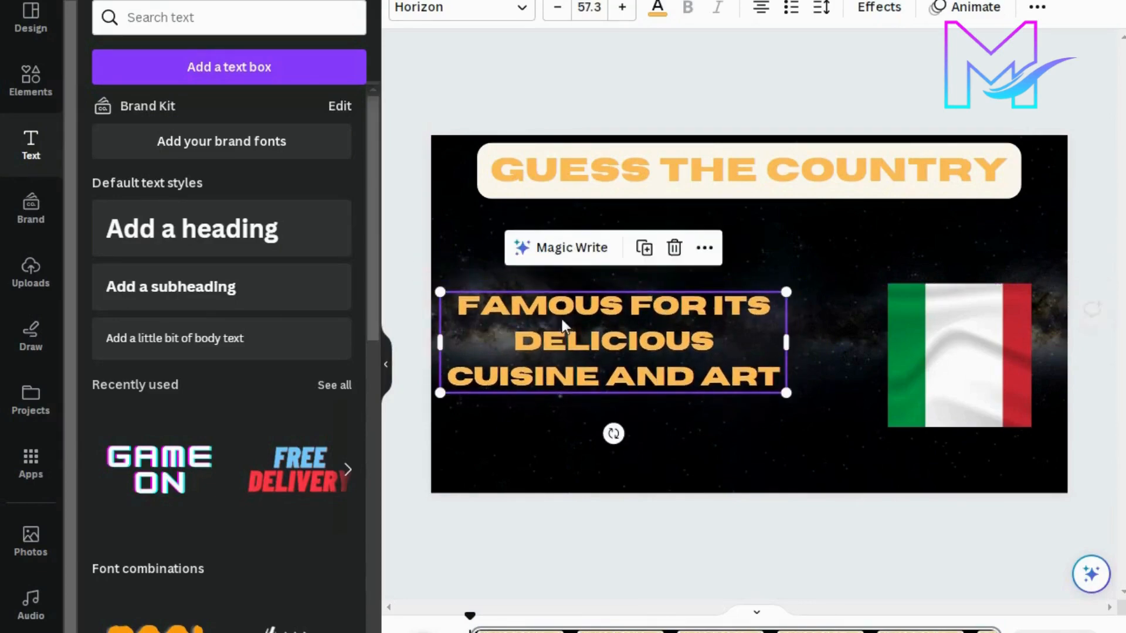
Color the whole hint text red and nudge it slightly toward the flag
click(663, 12)
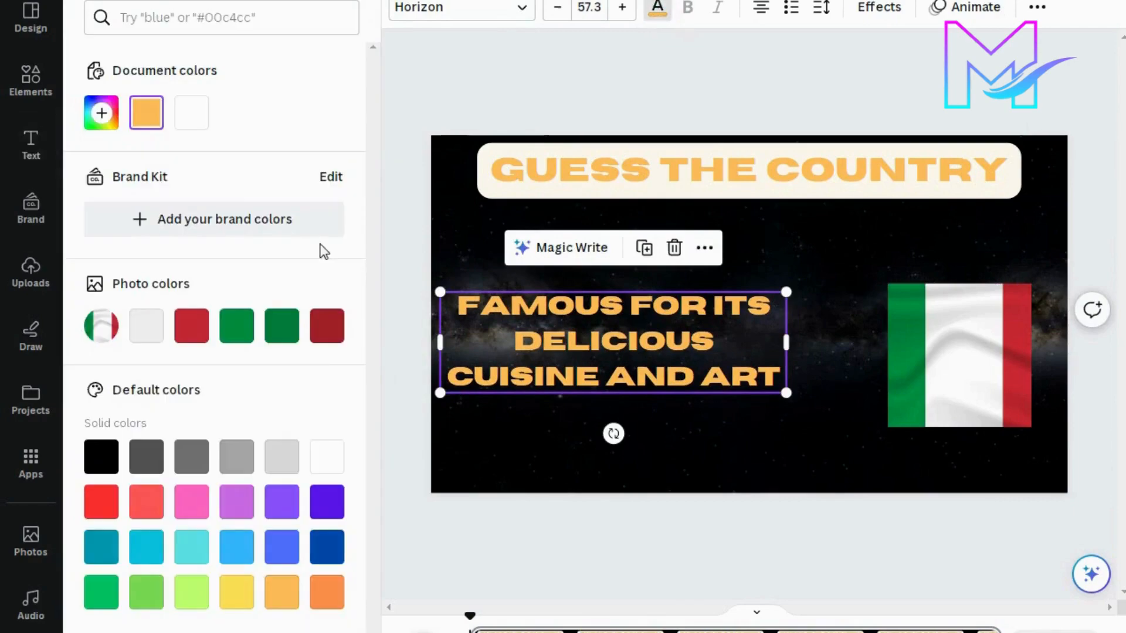
double_click(582, 338)
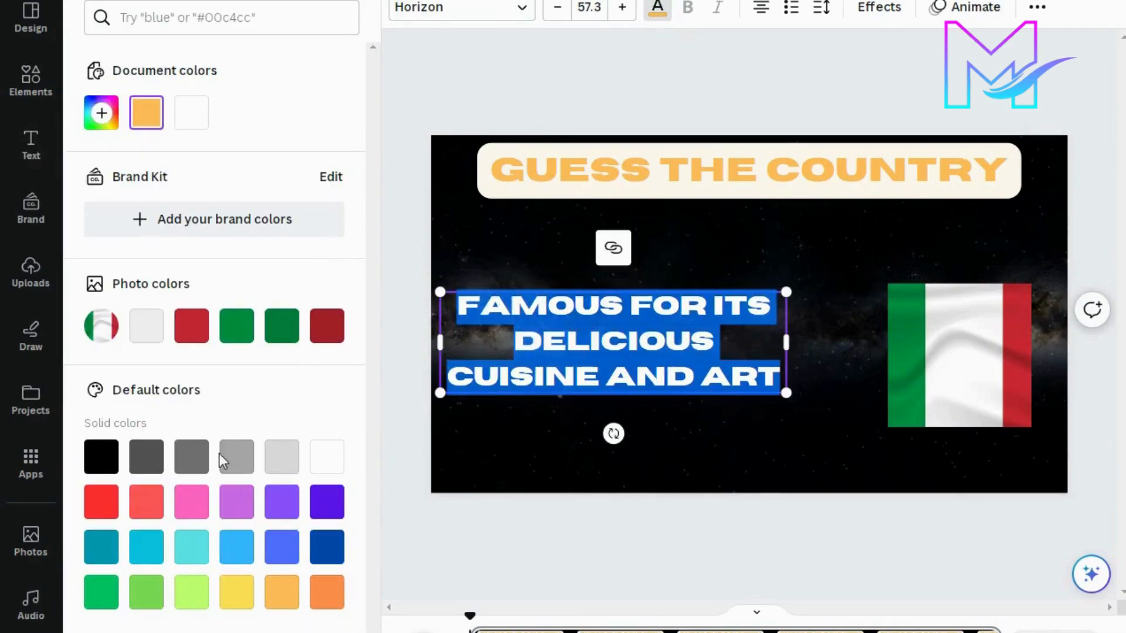
click(98, 509)
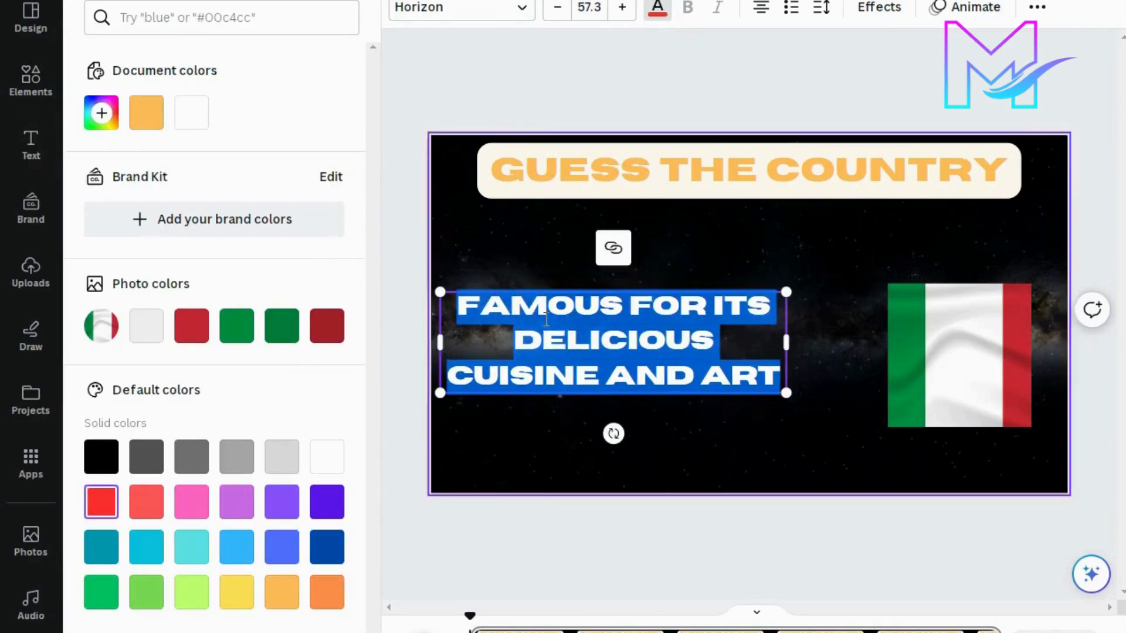
click(608, 83)
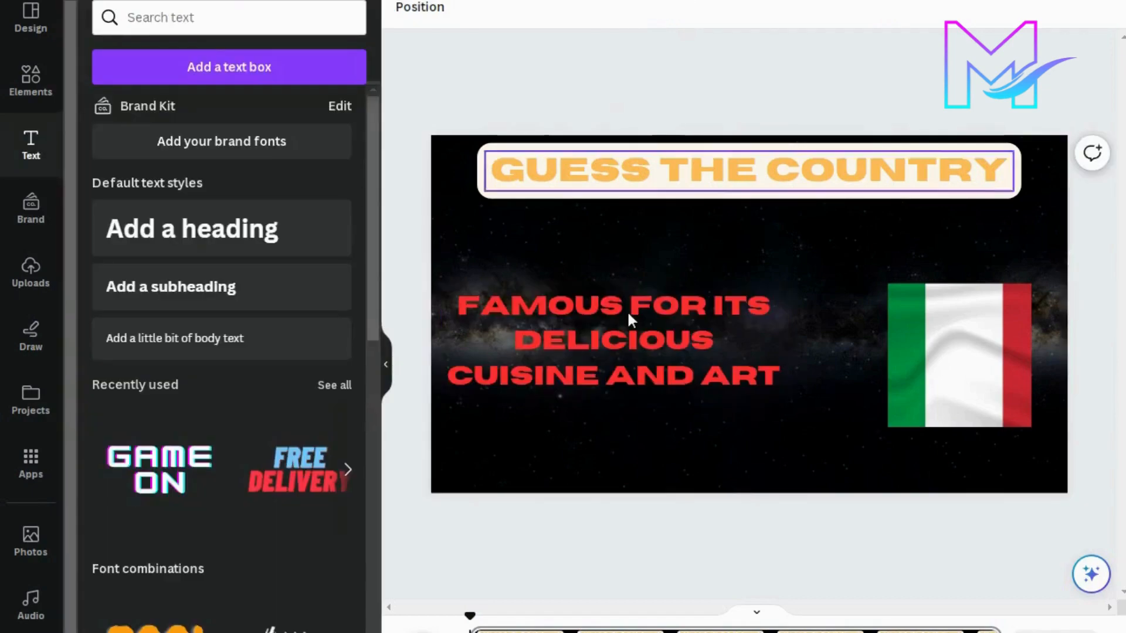
drag(653, 340, 660, 343)
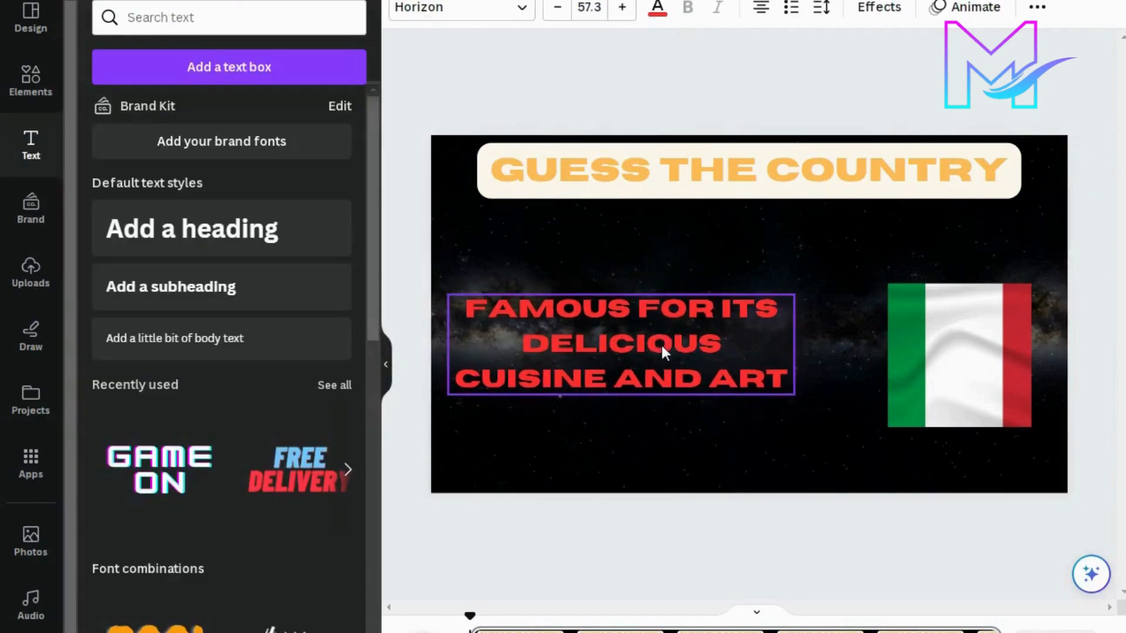
click(819, 66)
Add a circular frame in the lower-left corner of the page, beneath the hint text
click(31, 79)
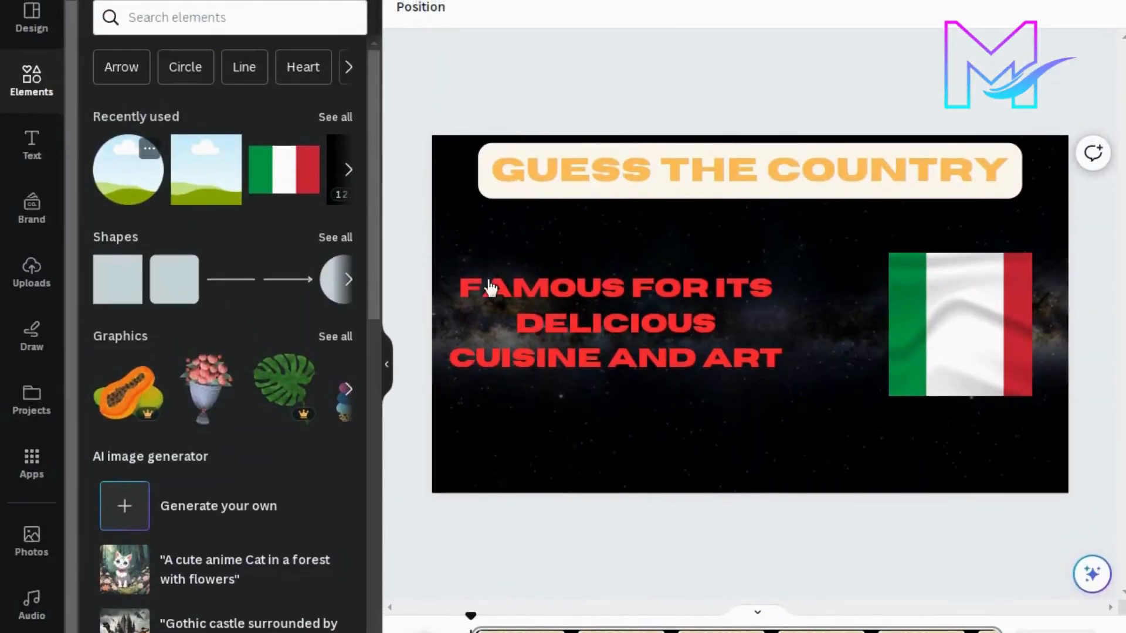
drag(696, 251, 481, 410)
click(539, 82)
Search the elements for "countdown timer" videos and fill the circular frame with the 12-second red-and-black countdown clip
click(286, 11)
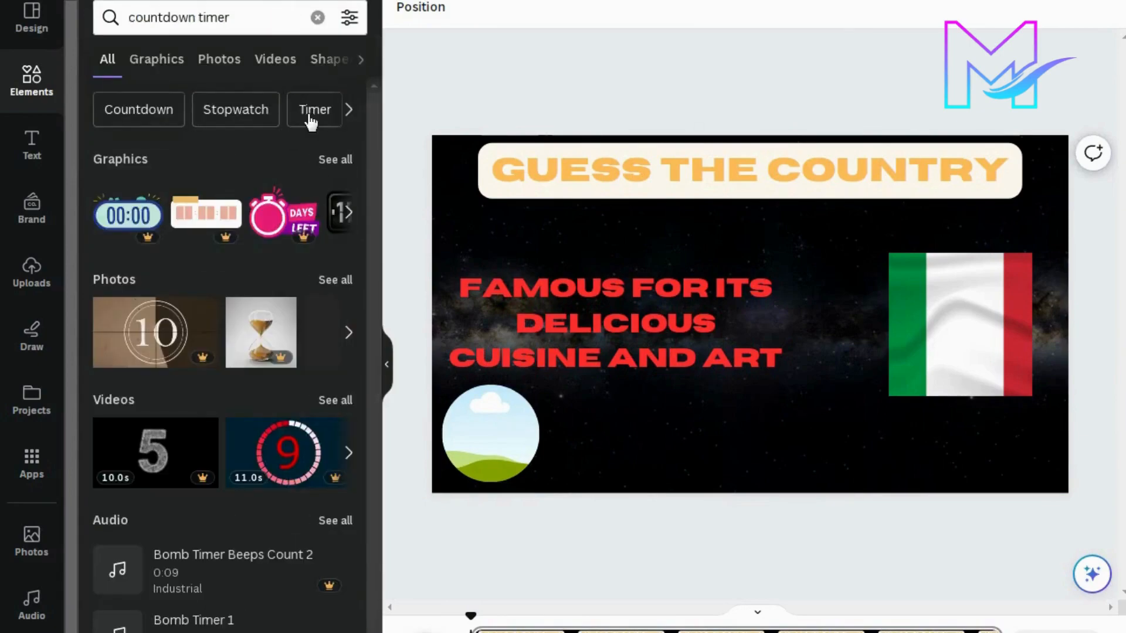
click(275, 60)
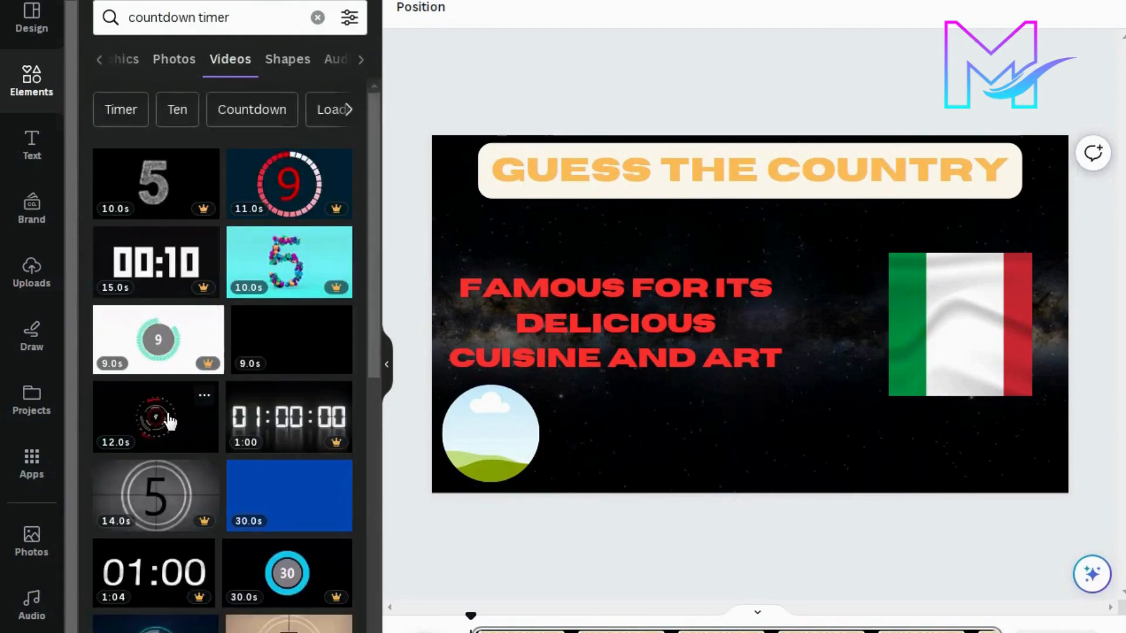
drag(324, 427, 477, 423)
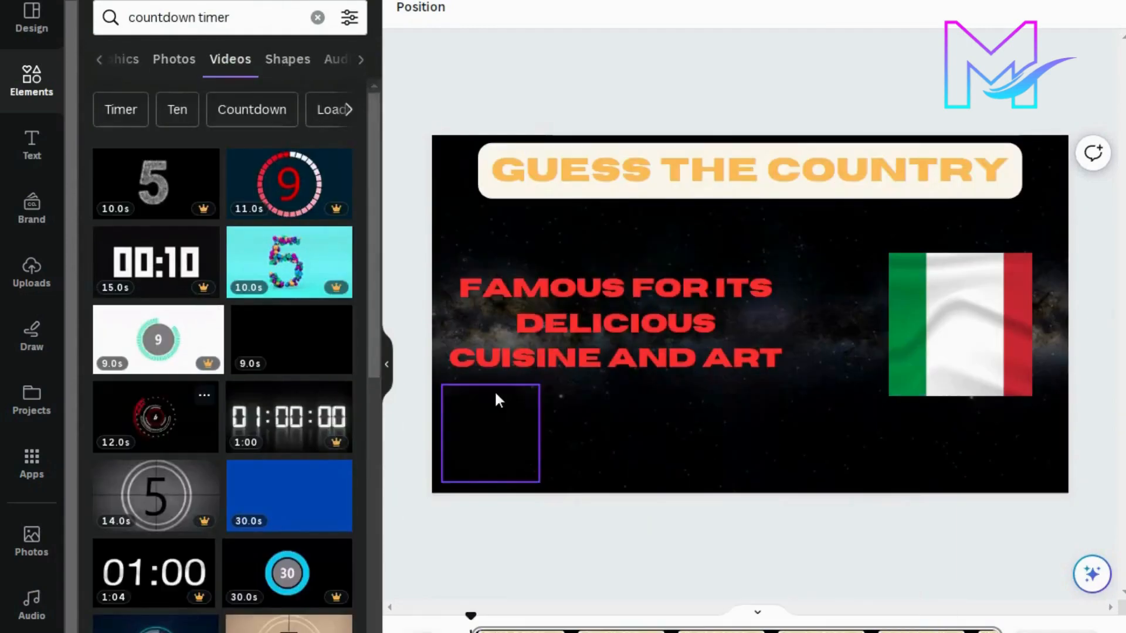
click(681, 88)
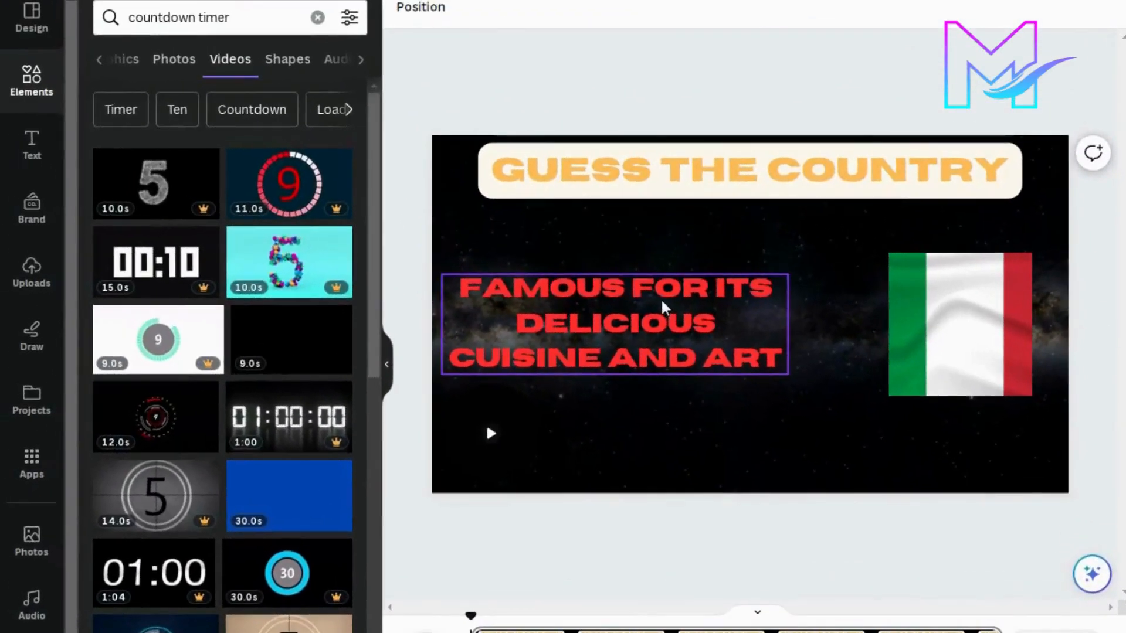
Duplicate the red hint text box
click(661, 298)
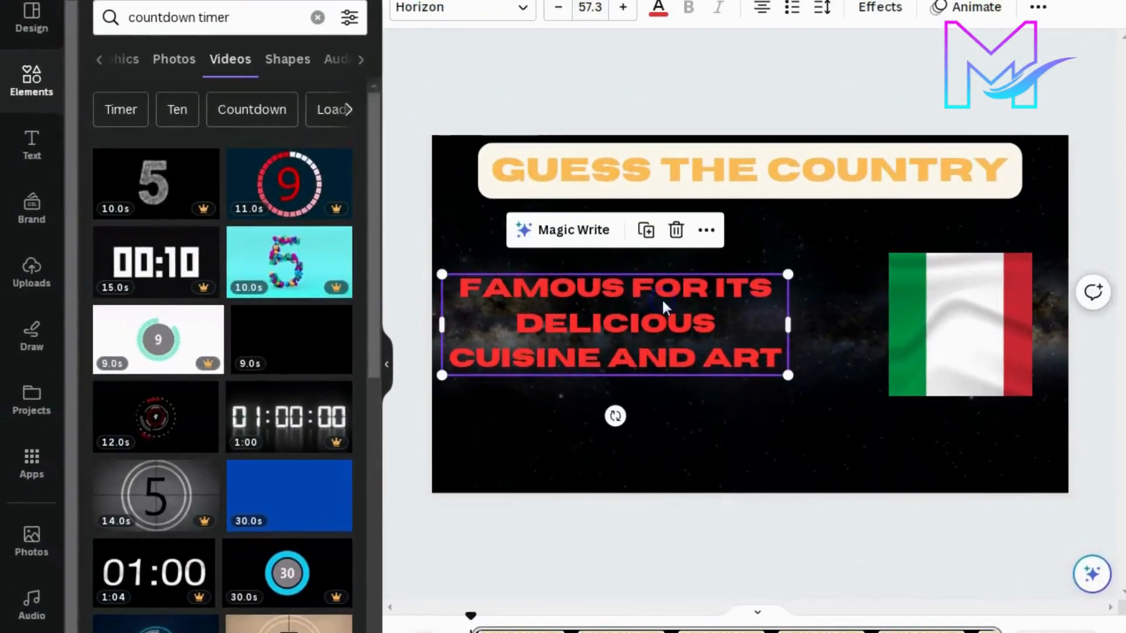
right_click(661, 297)
click(728, 431)
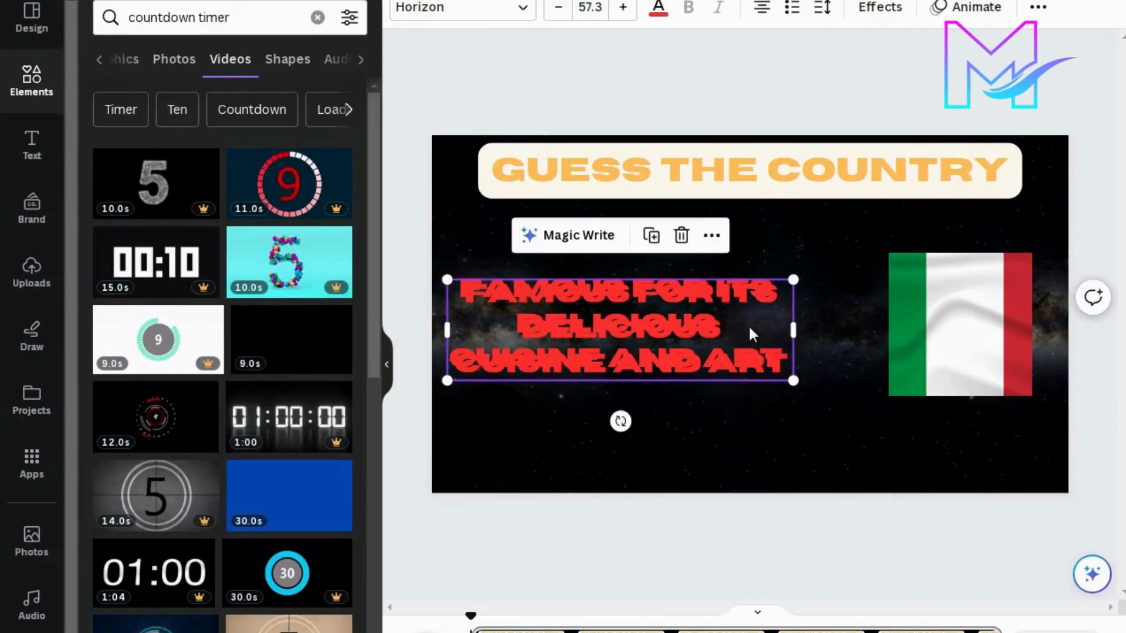
Replace the duplicated hint text with "1" and move it up just beneath the heading
double_click(703, 318)
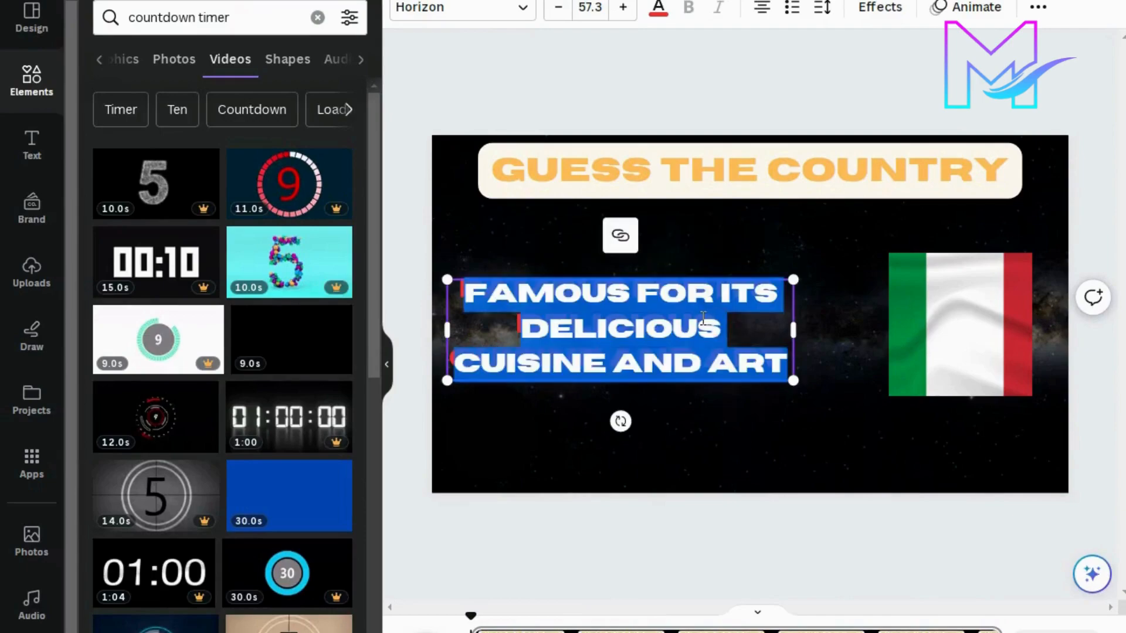
key(BackSpace)
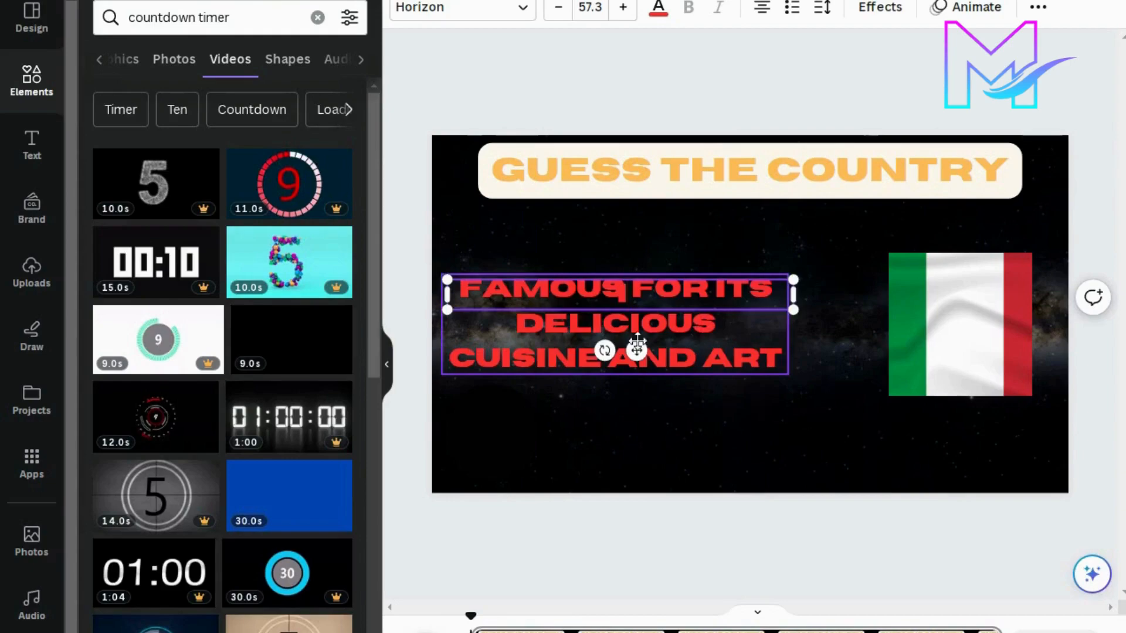
drag(637, 350, 614, 264)
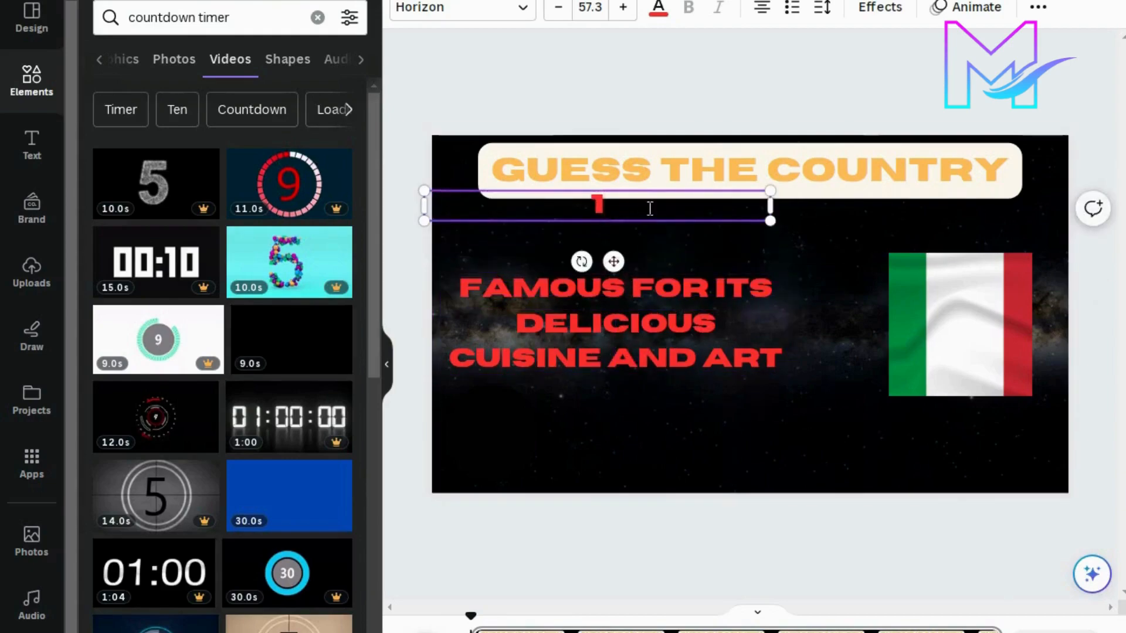
Try several text effect styles on the number "1", such as Splice, Outline and Lift, and settle on Neon
click(881, 8)
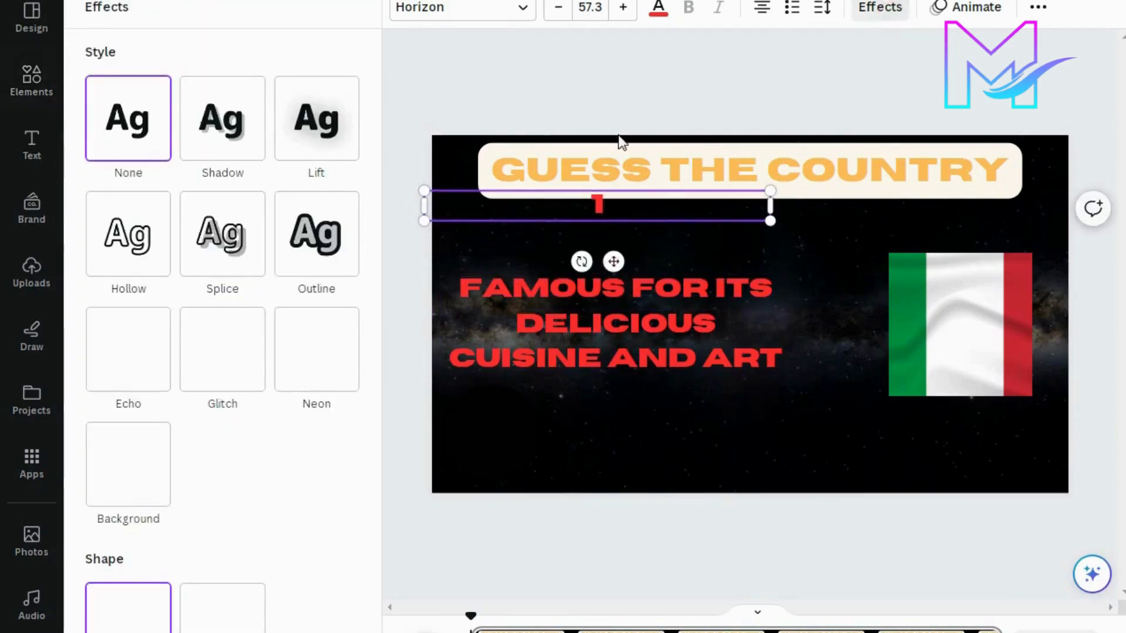
click(249, 242)
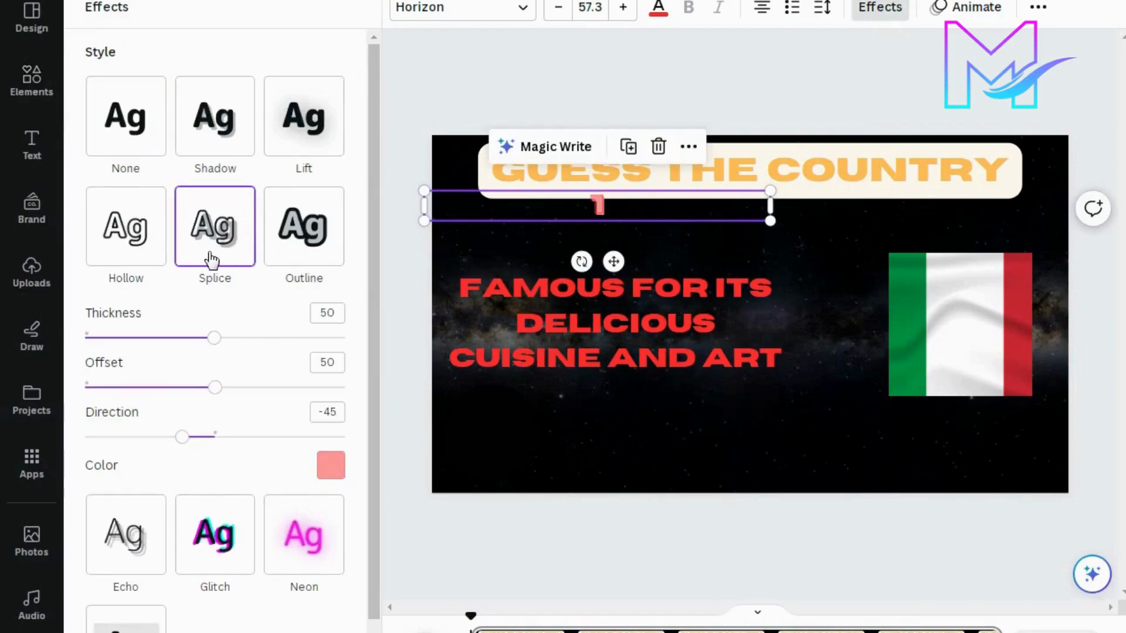
click(141, 252)
click(304, 231)
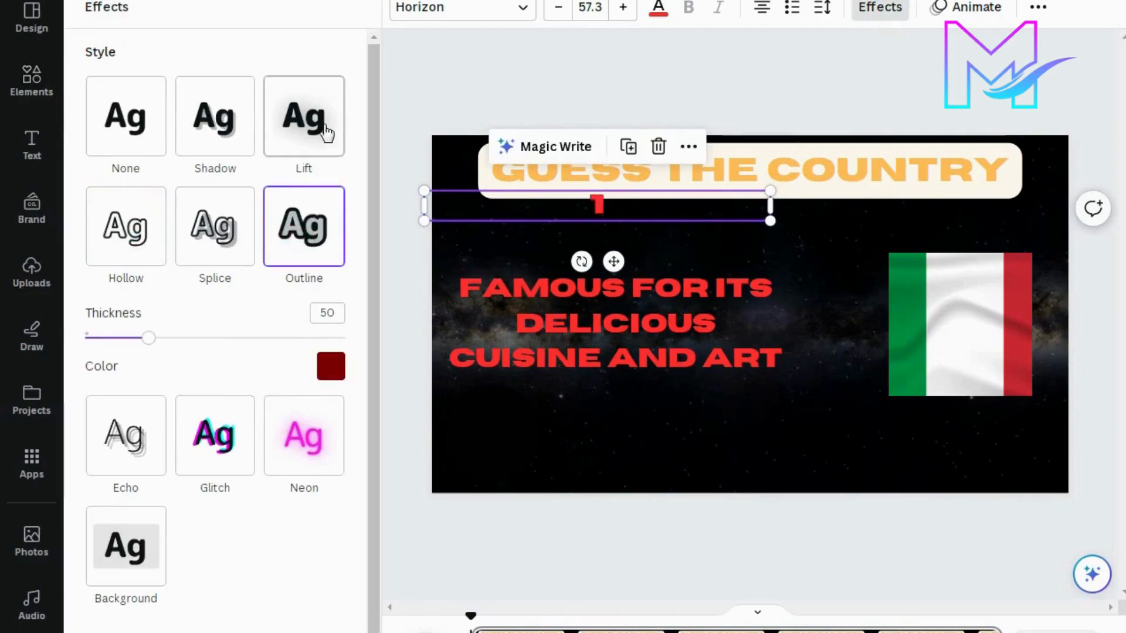
click(339, 115)
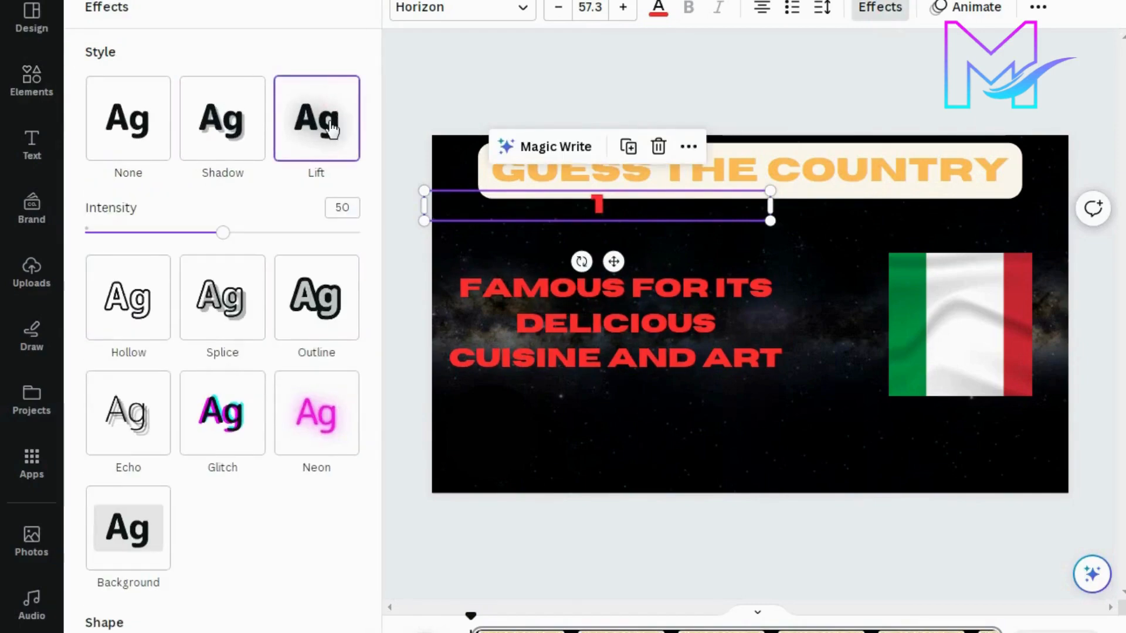
click(161, 410)
click(244, 352)
click(306, 355)
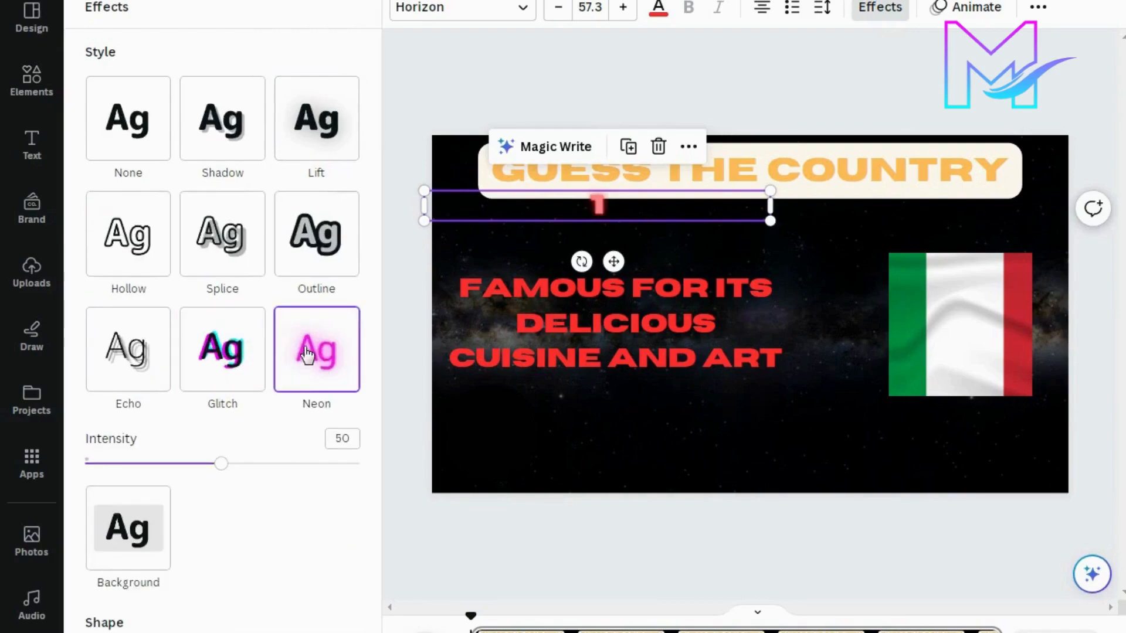
Color the number "1" white and place it beside the start of the "Guess The Country" heading
click(659, 9)
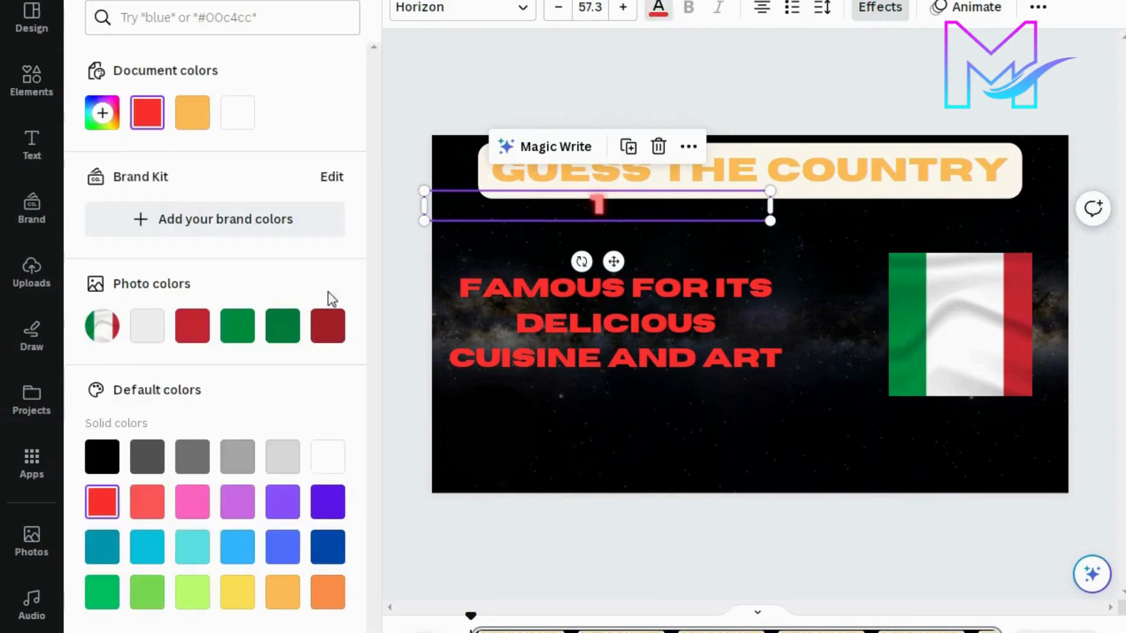
click(338, 460)
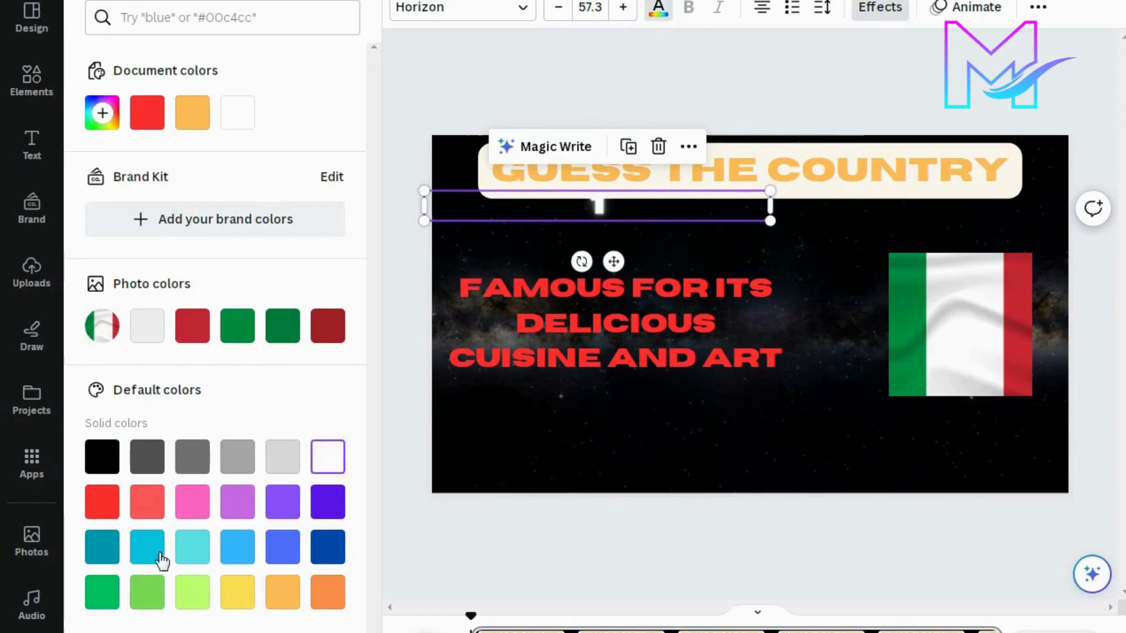
drag(614, 262, 465, 221)
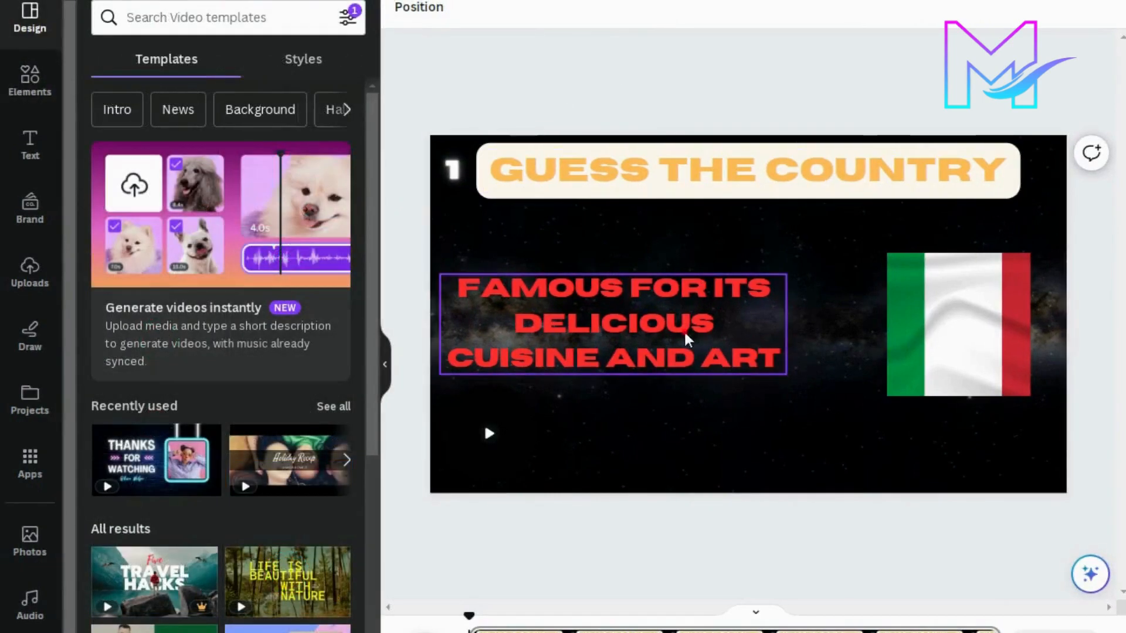
Duplicate the red hint text, move the copy beneath the original and shrink it to about font size 45.5
click(687, 340)
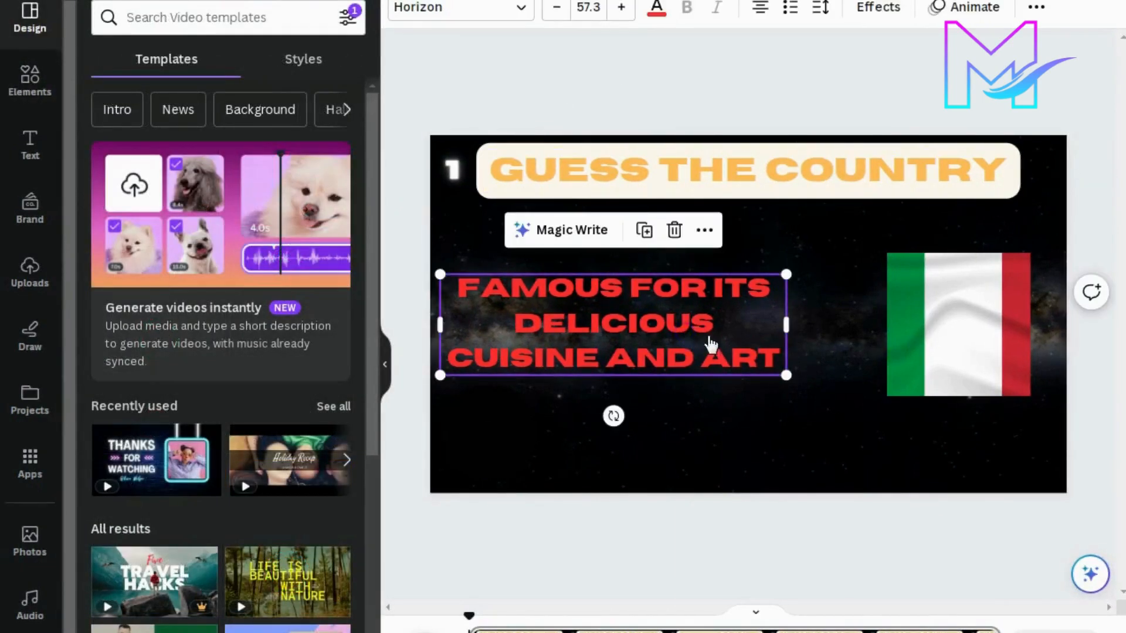
right_click(711, 344)
click(747, 437)
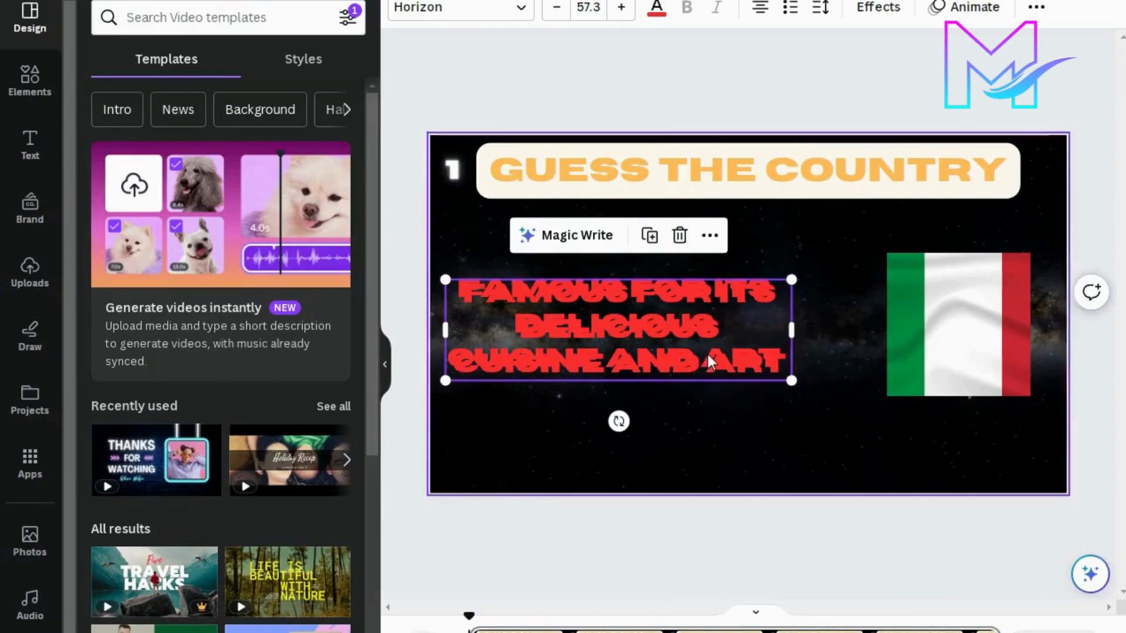
drag(708, 362, 823, 435)
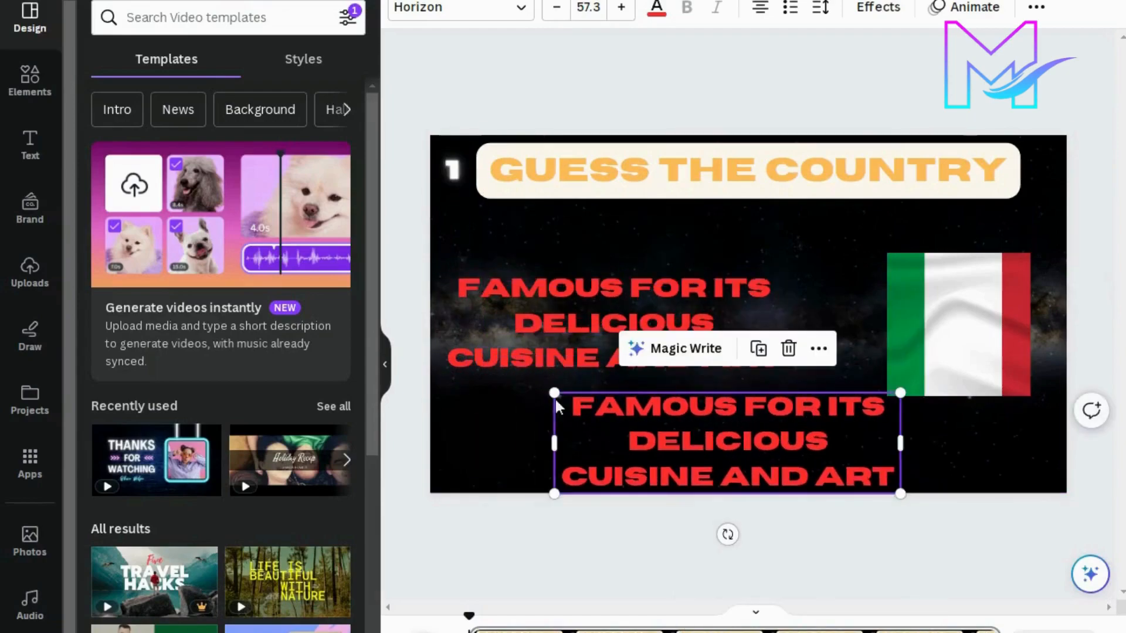
drag(552, 394, 625, 410)
drag(715, 448, 692, 428)
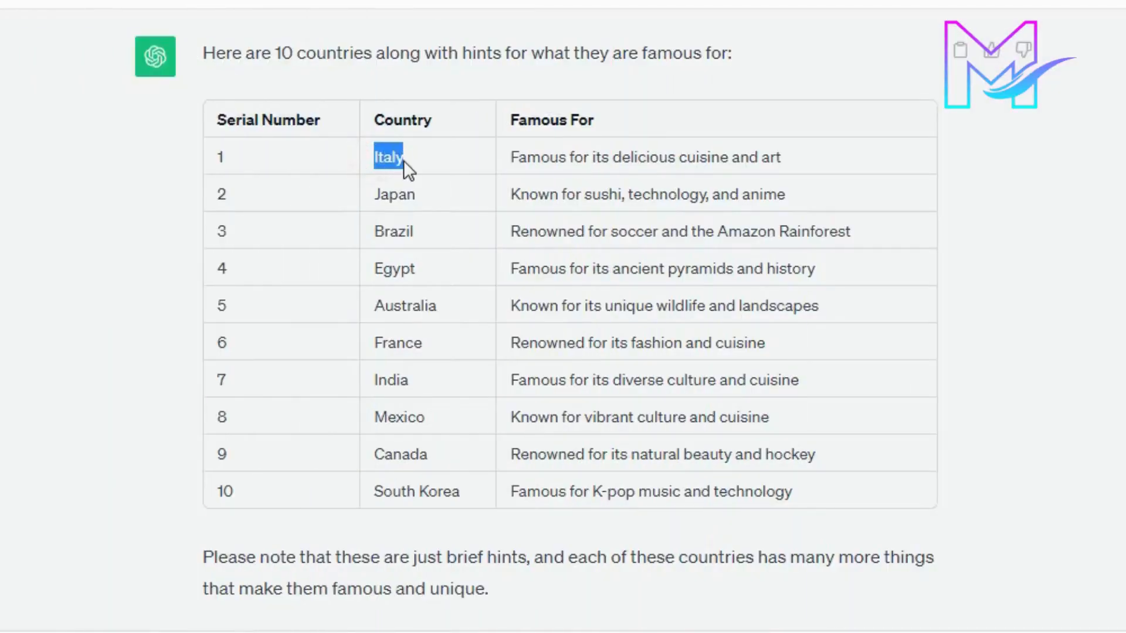
Copy "Italy" from the ChatGPT country table, paste it over the smaller hint copy in Canva and move it slightly down
right_click(392, 157)
click(413, 173)
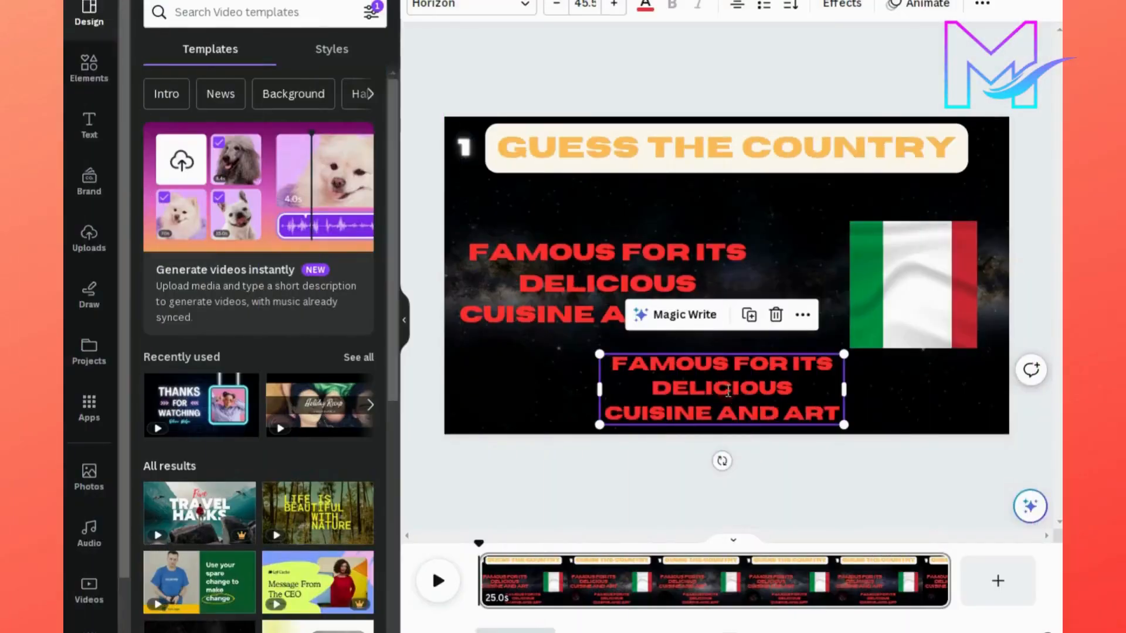
double_click(721, 390)
right_click(708, 391)
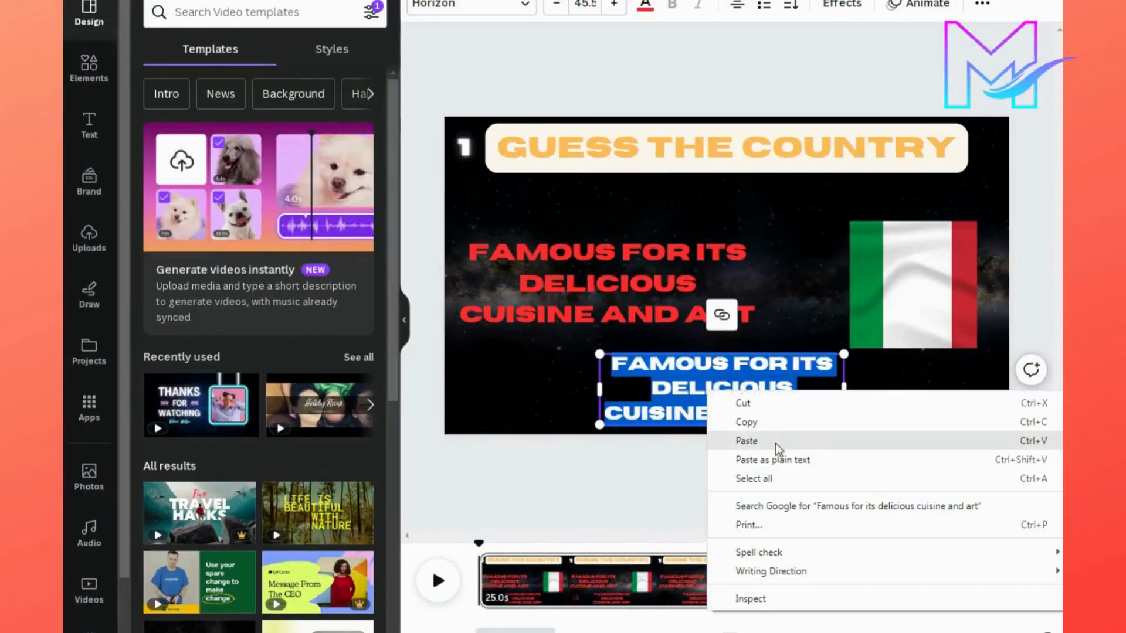
click(772, 442)
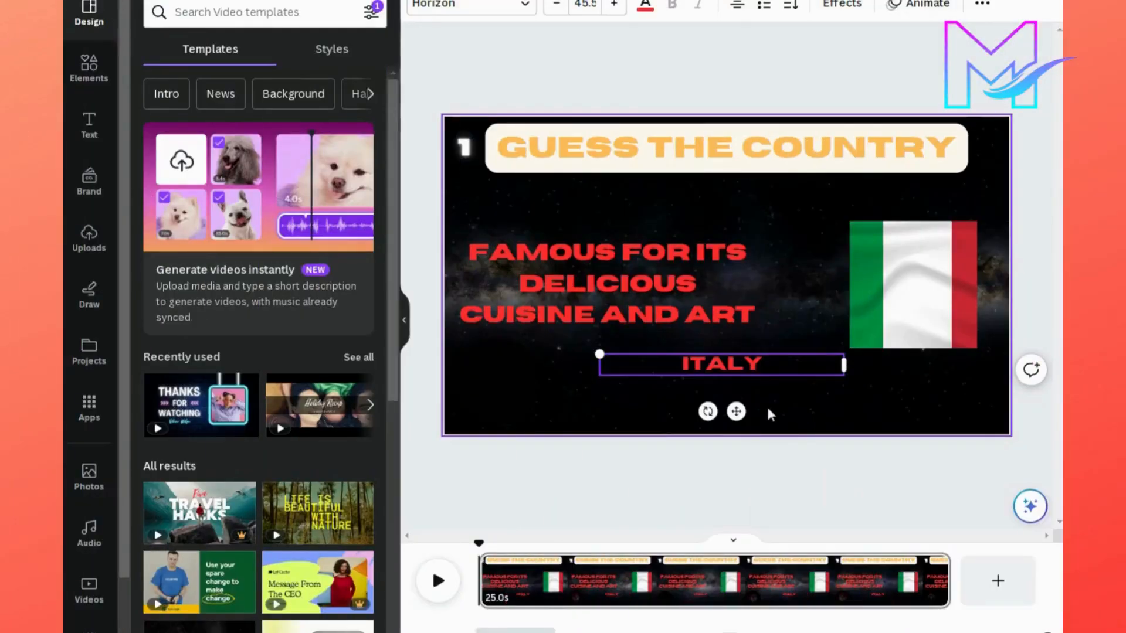
mouse_move(736, 411)
mouse_down()
mouse_move(740, 439)
mouse_move(741, 428)
mouse_up()
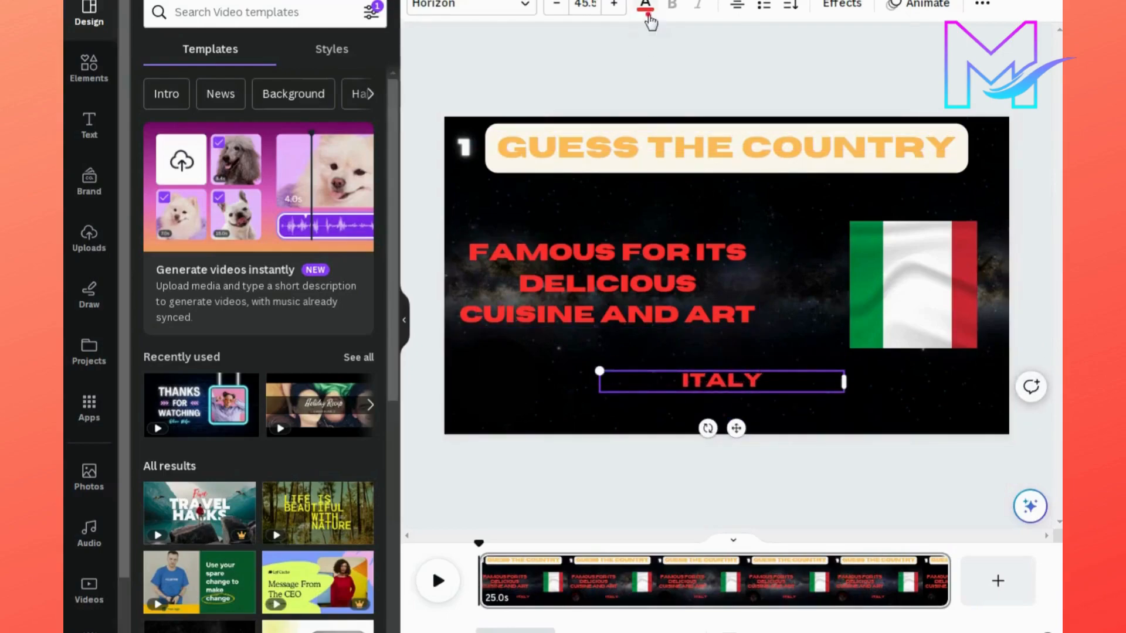
Color the "Italy" answer text dark blue
click(646, 8)
double_click(693, 382)
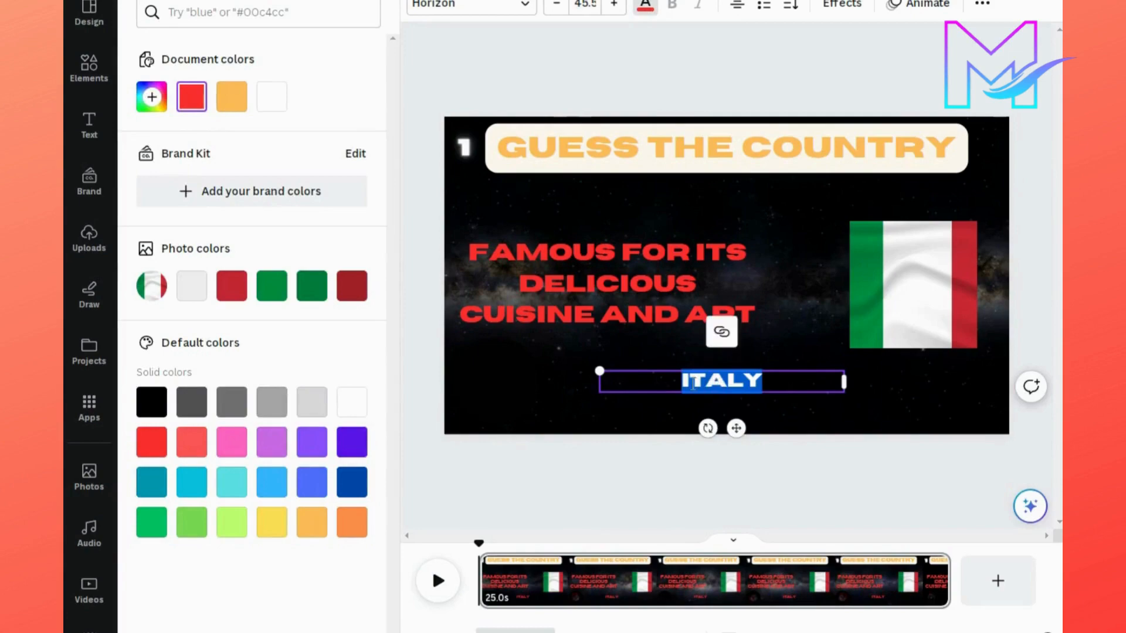
click(352, 481)
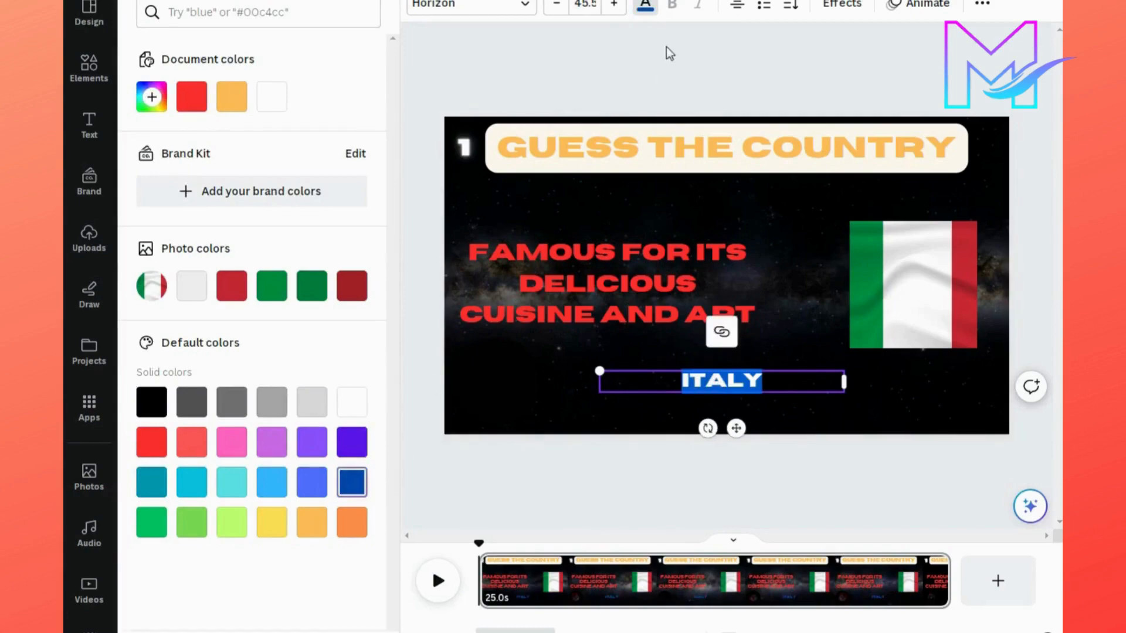
click(669, 83)
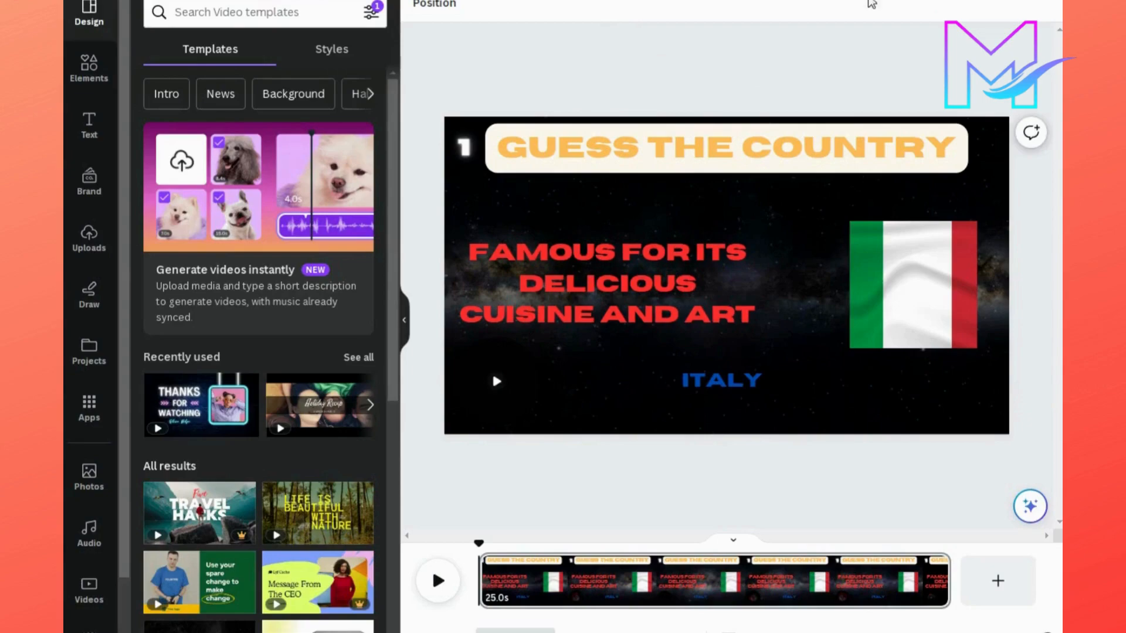
Show the element timing for the number "1", and trim the flag's start so it appears just after the page begins
right_click(463, 155)
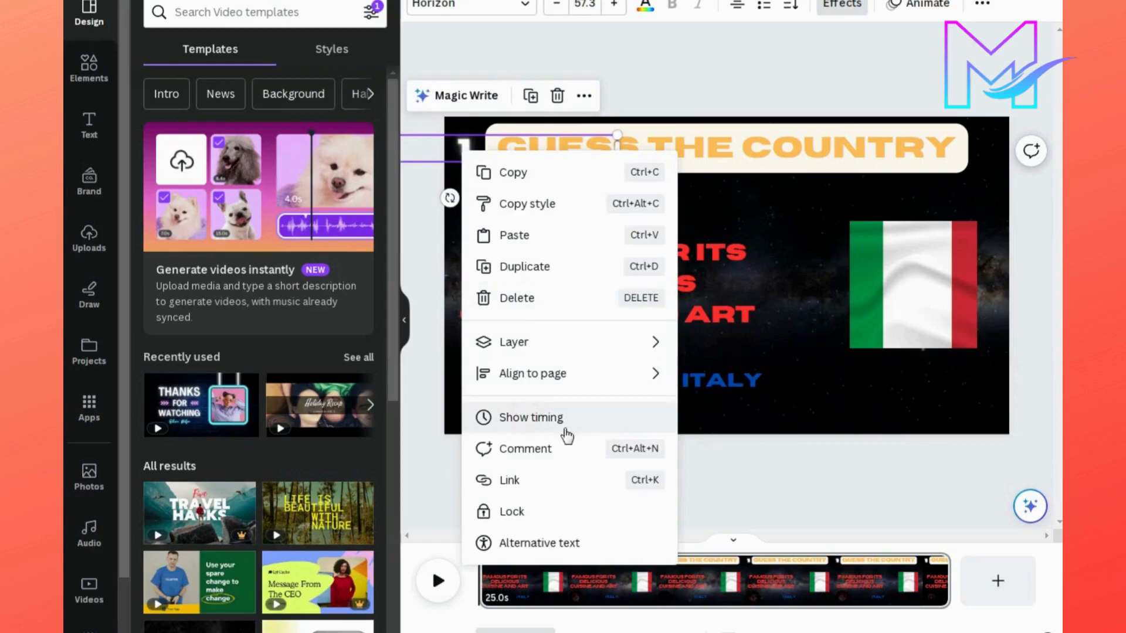
click(564, 430)
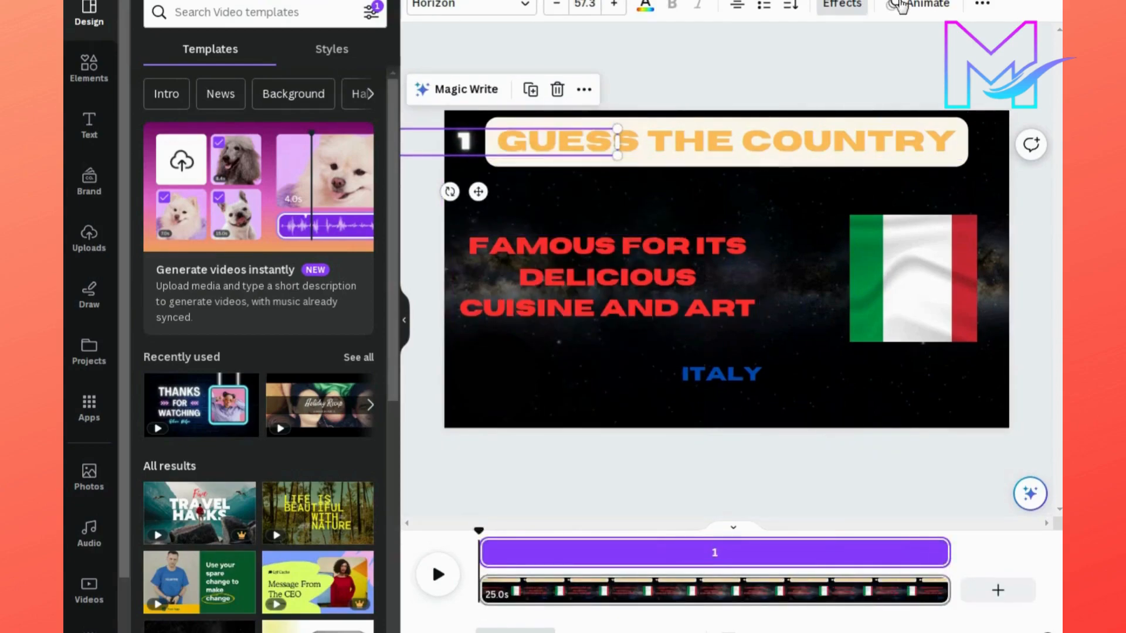
click(917, 248)
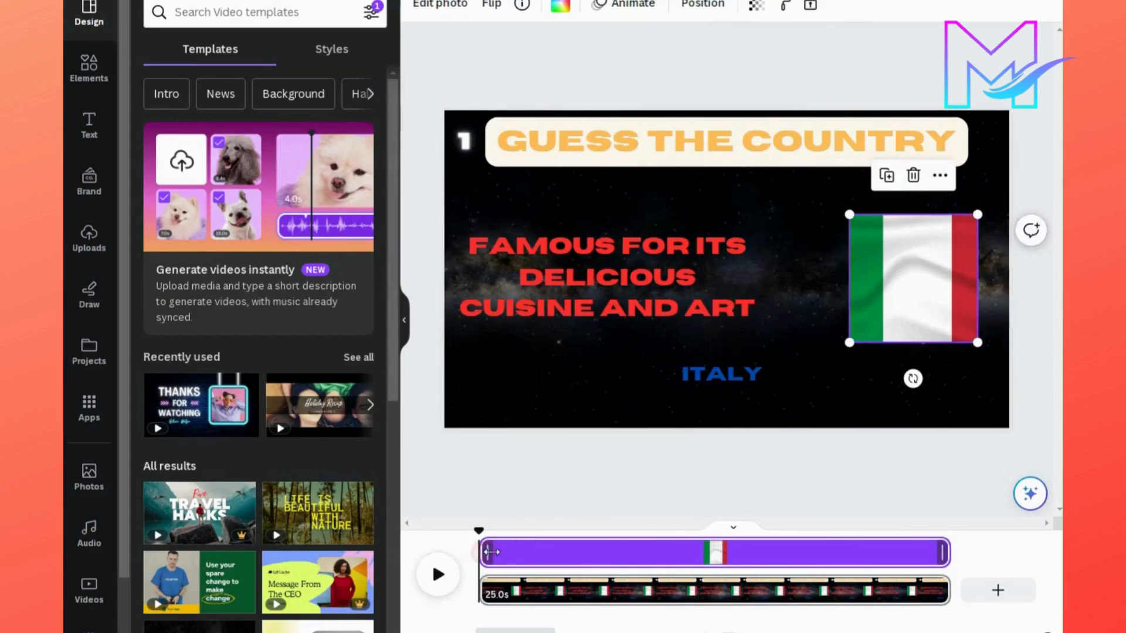
drag(492, 552, 493, 554)
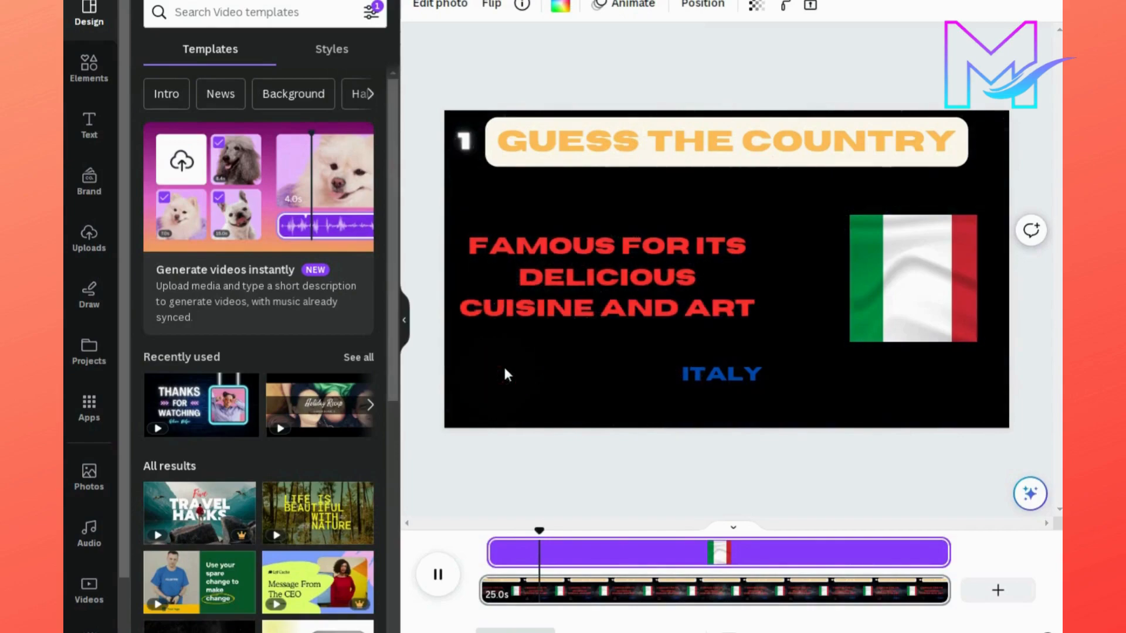
Shorten the countdown clip's timing to 11.5 seconds and shift it to start near the middle of the page's timeline
click(504, 371)
mouse_move(475, 399)
mouse_down()
mouse_move(517, 400)
mouse_move(472, 398)
mouse_up()
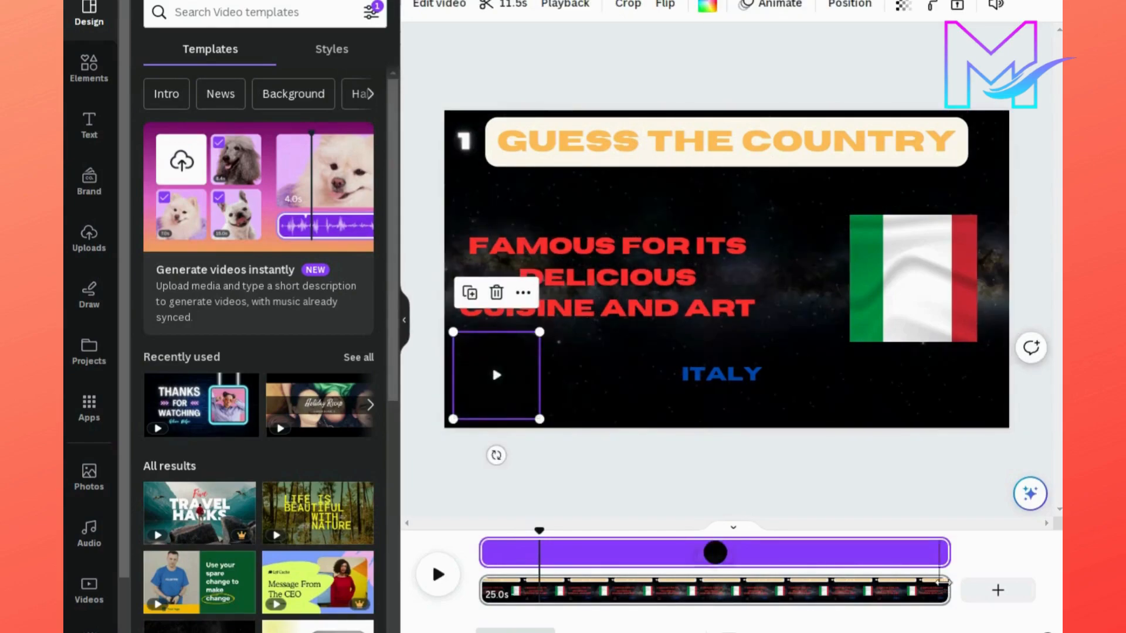
drag(943, 556, 691, 555)
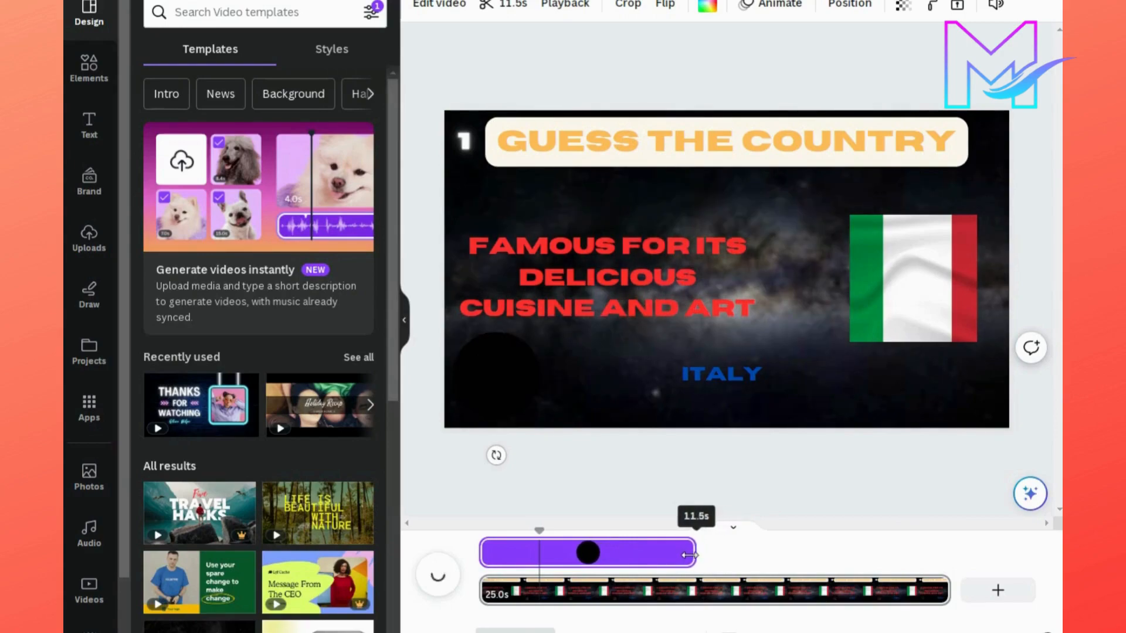
drag(634, 561, 849, 563)
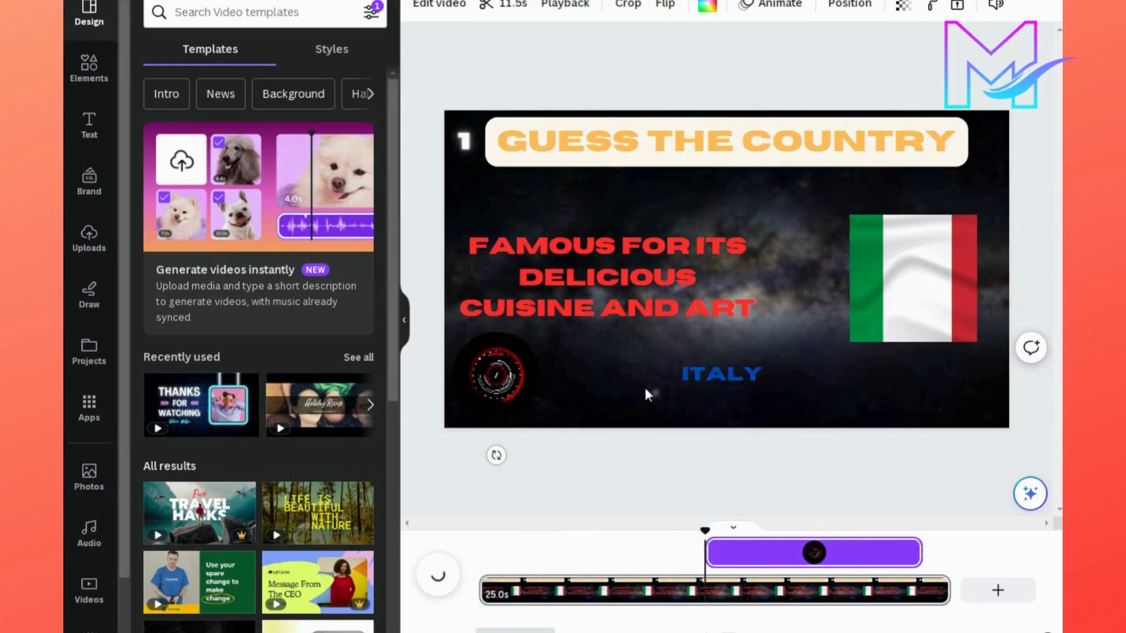
Trim the start of the red hint text's timing so it lasts about 22.2 seconds
click(634, 282)
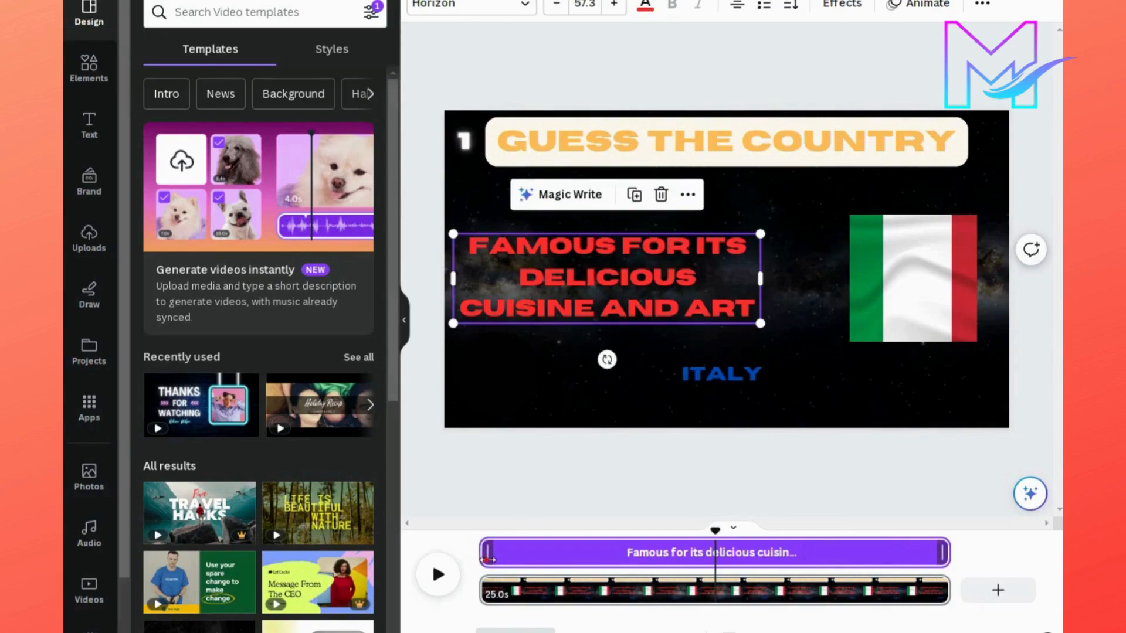
drag(487, 559, 537, 565)
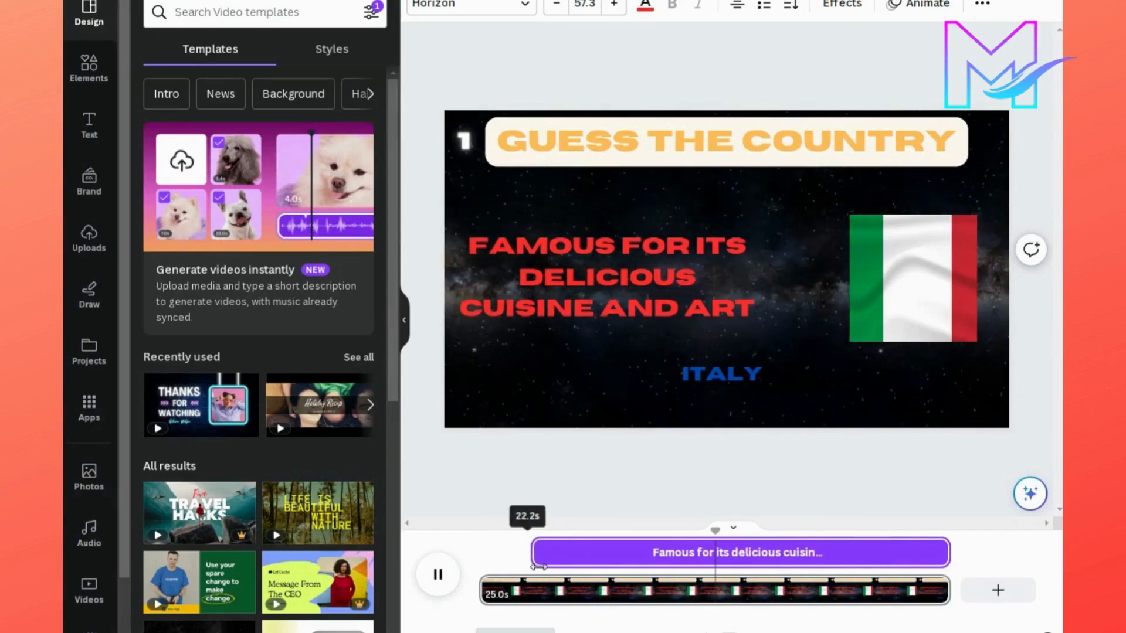
click(689, 462)
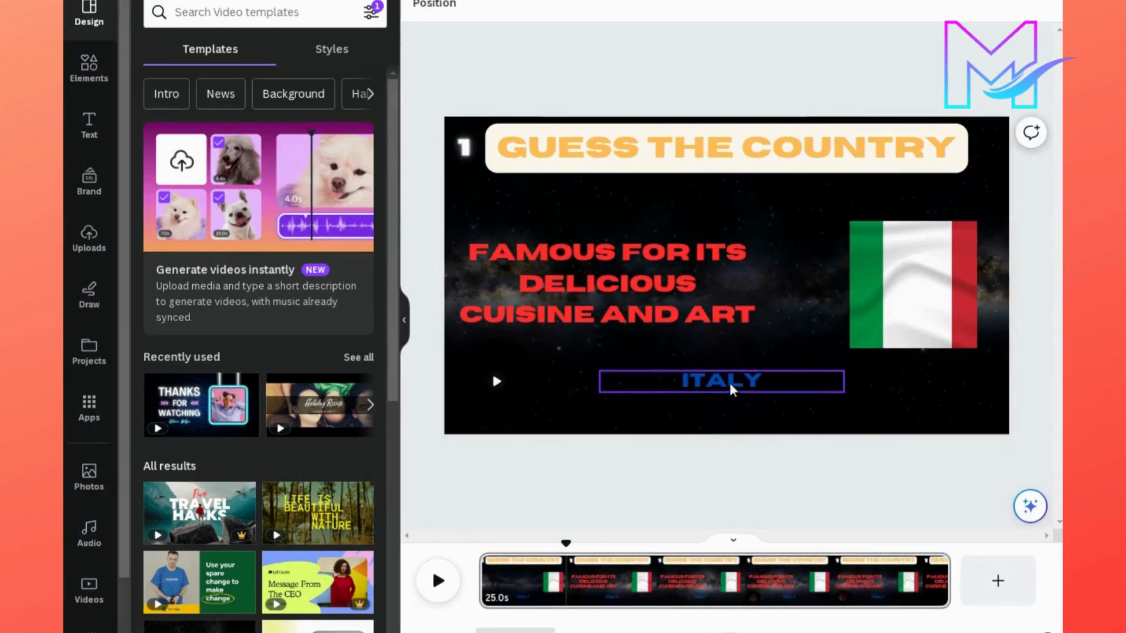
Trim the start of the "Italy" answer text's timing so it lasts about 2.4 seconds at the end of the page
click(759, 382)
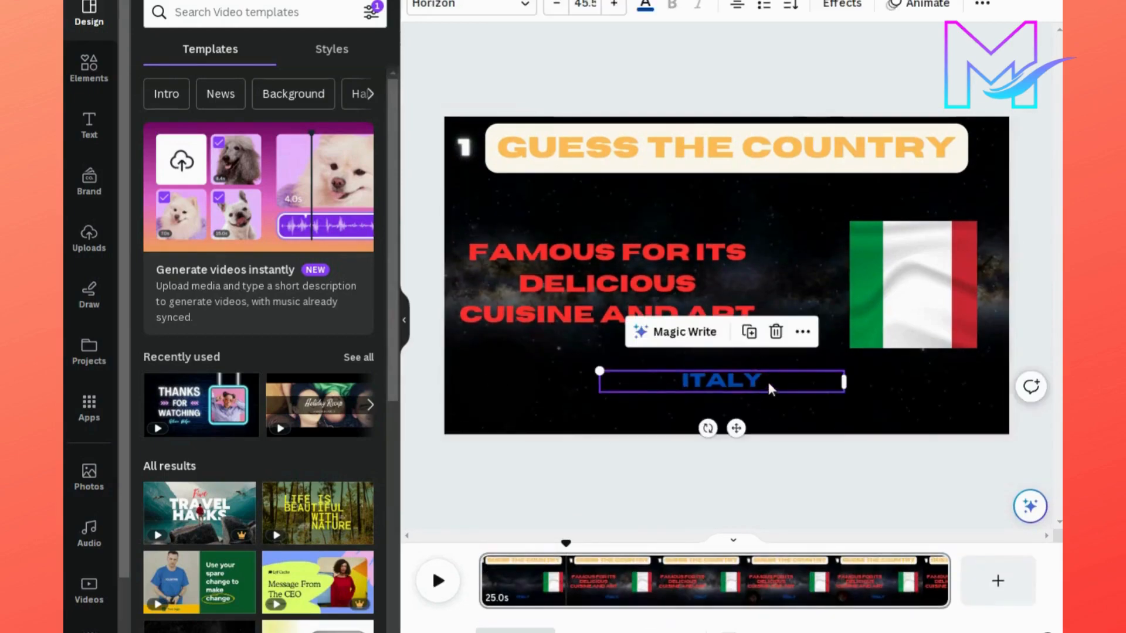
right_click(766, 379)
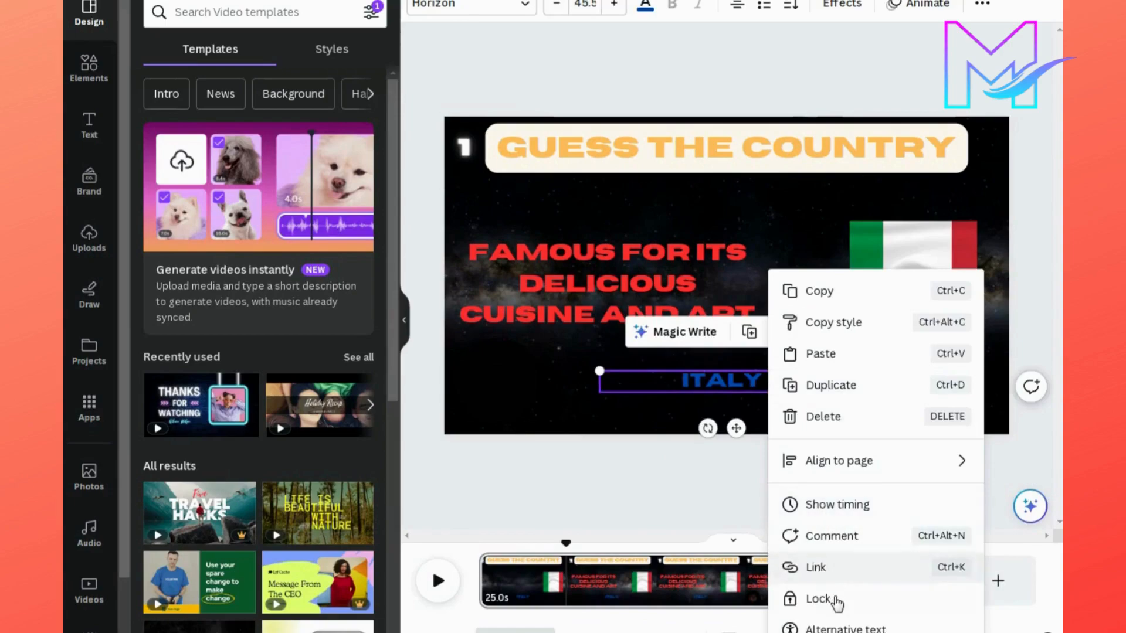
click(837, 505)
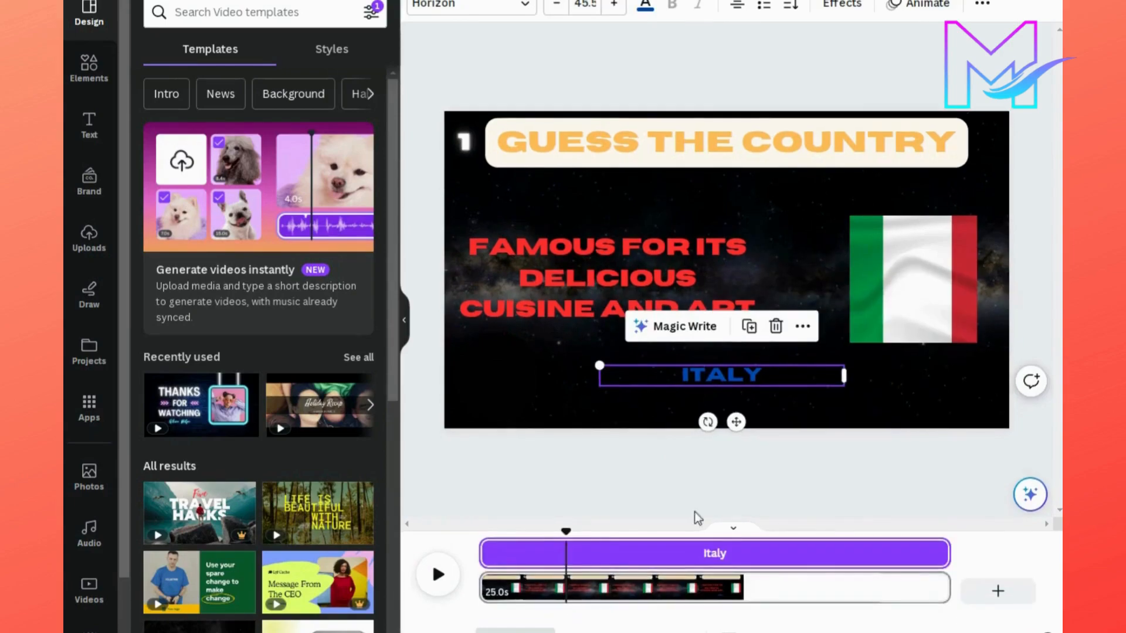
drag(613, 562, 906, 561)
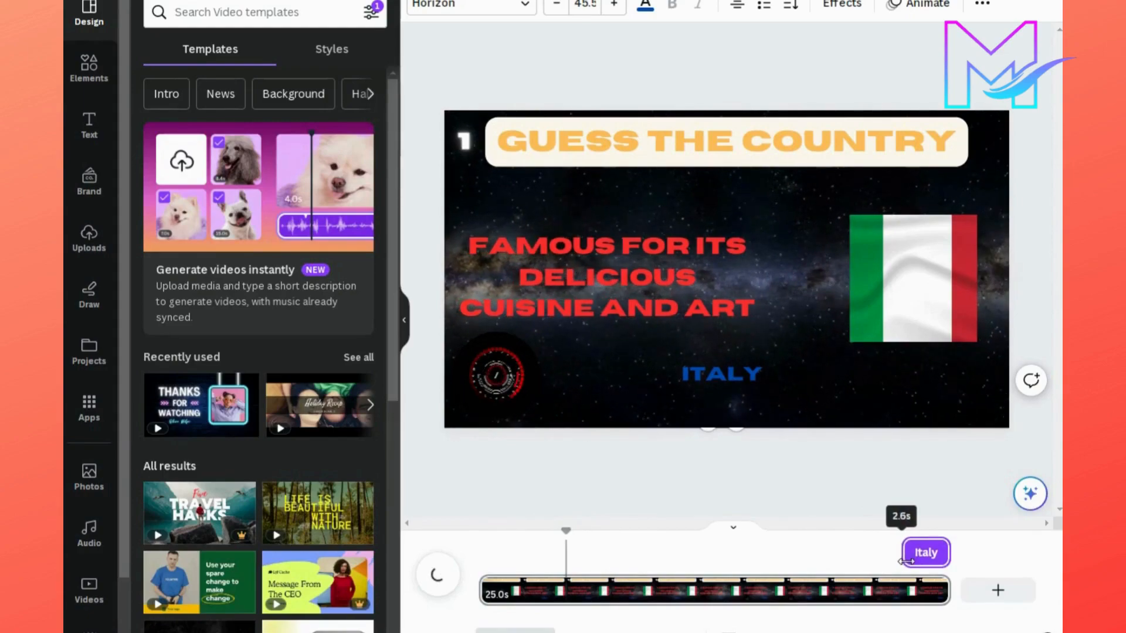
drag(906, 561, 910, 561)
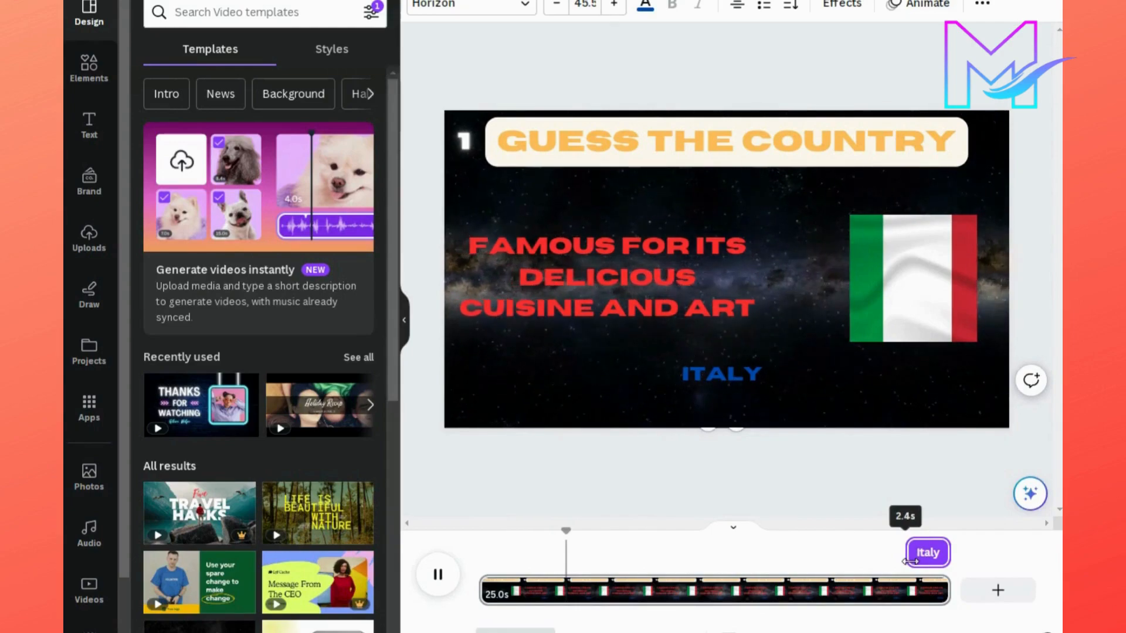
click(874, 470)
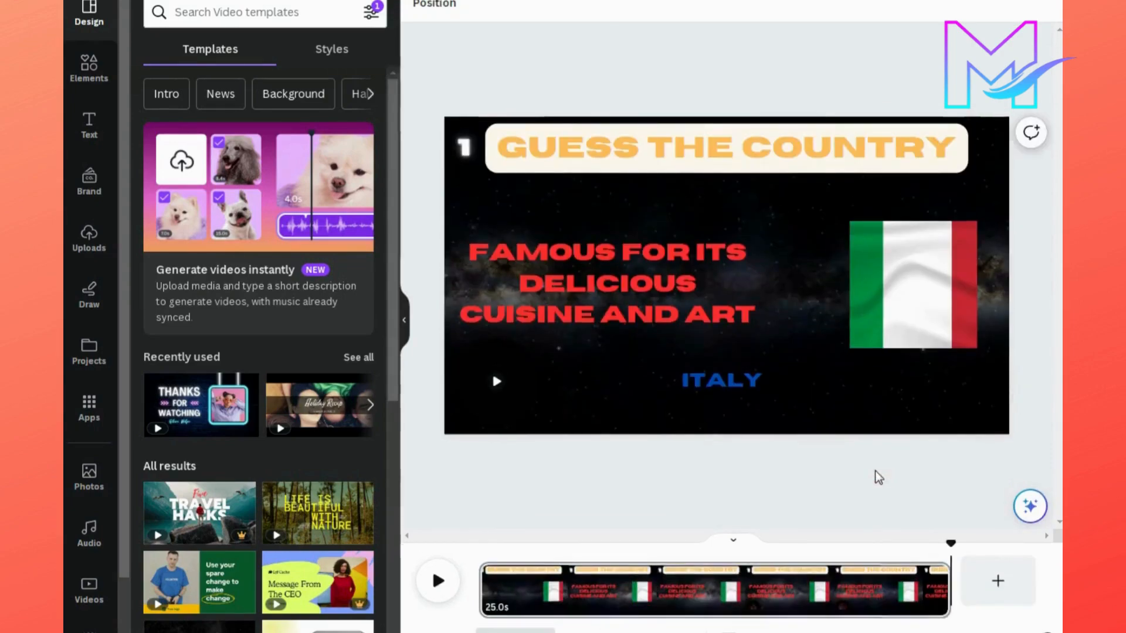
click(874, 470)
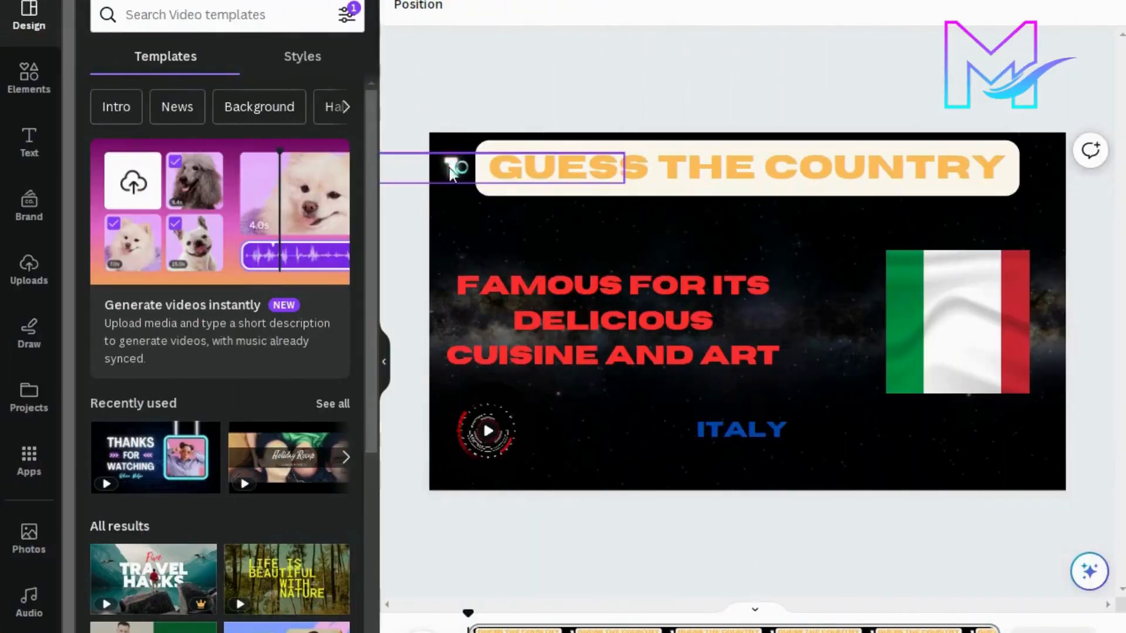
Apply the Pop animation to the number "1" and the Wipe animation to the Italian flag
click(449, 168)
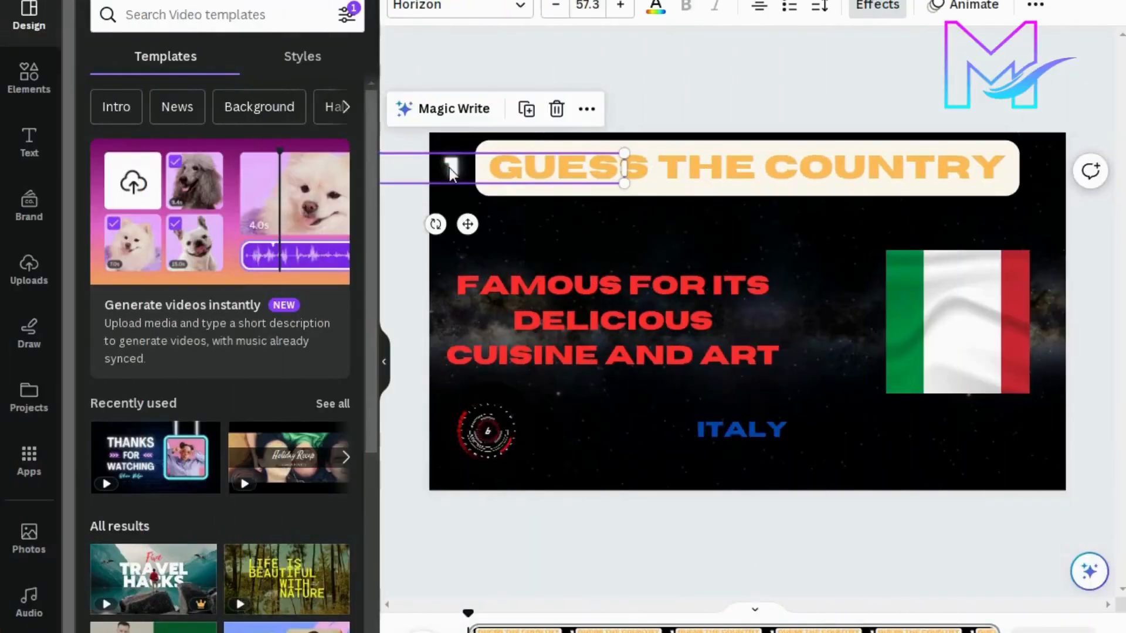
click(977, 18)
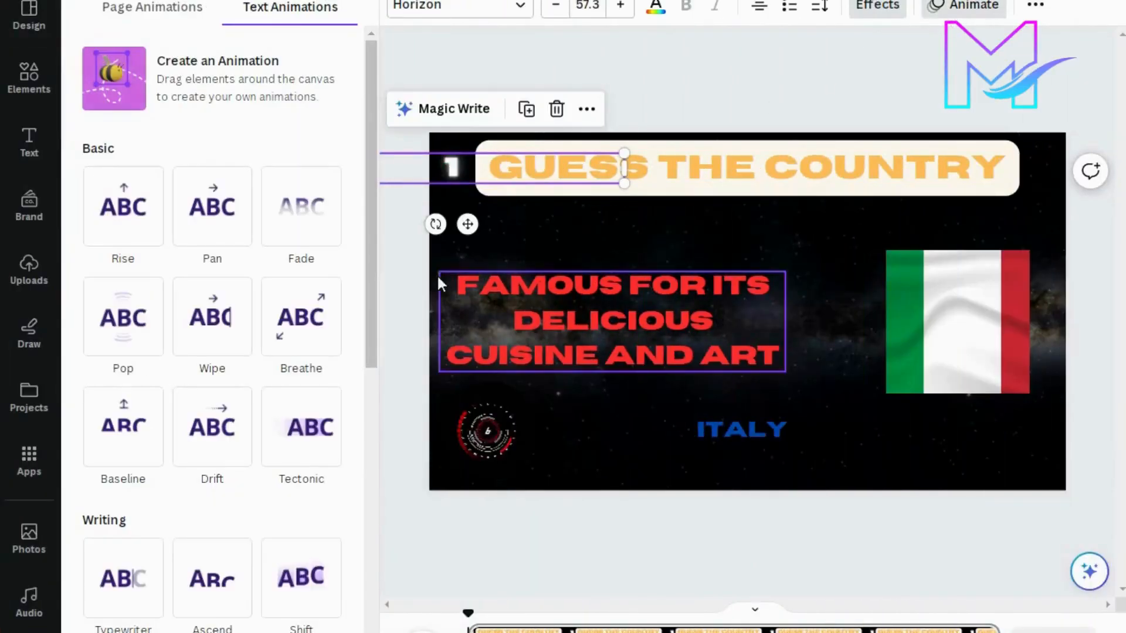
click(111, 354)
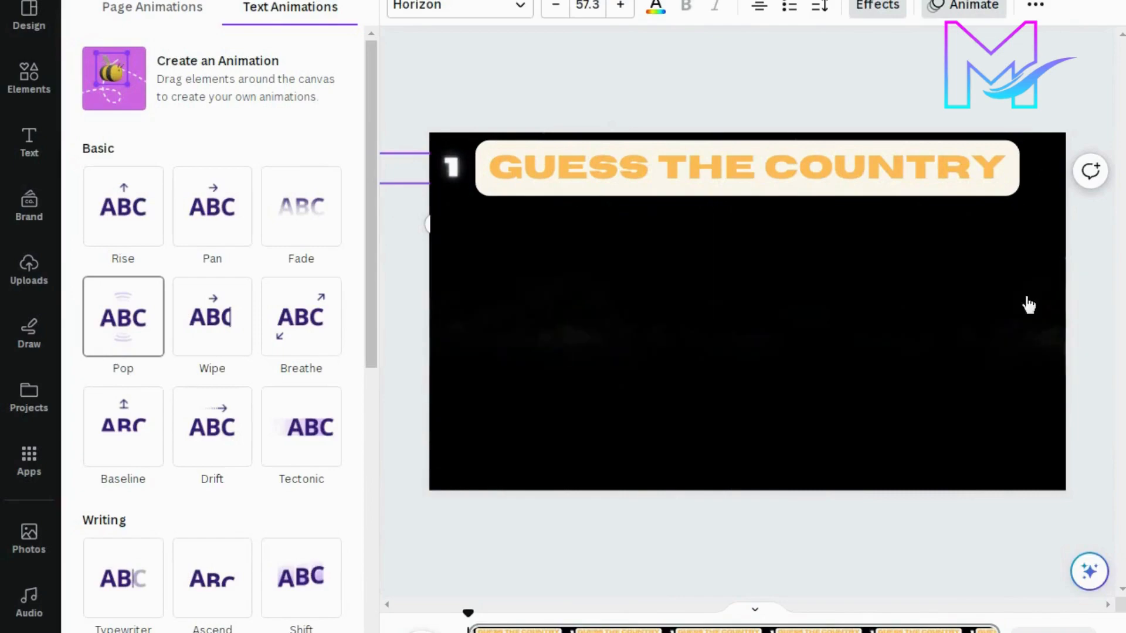
click(983, 329)
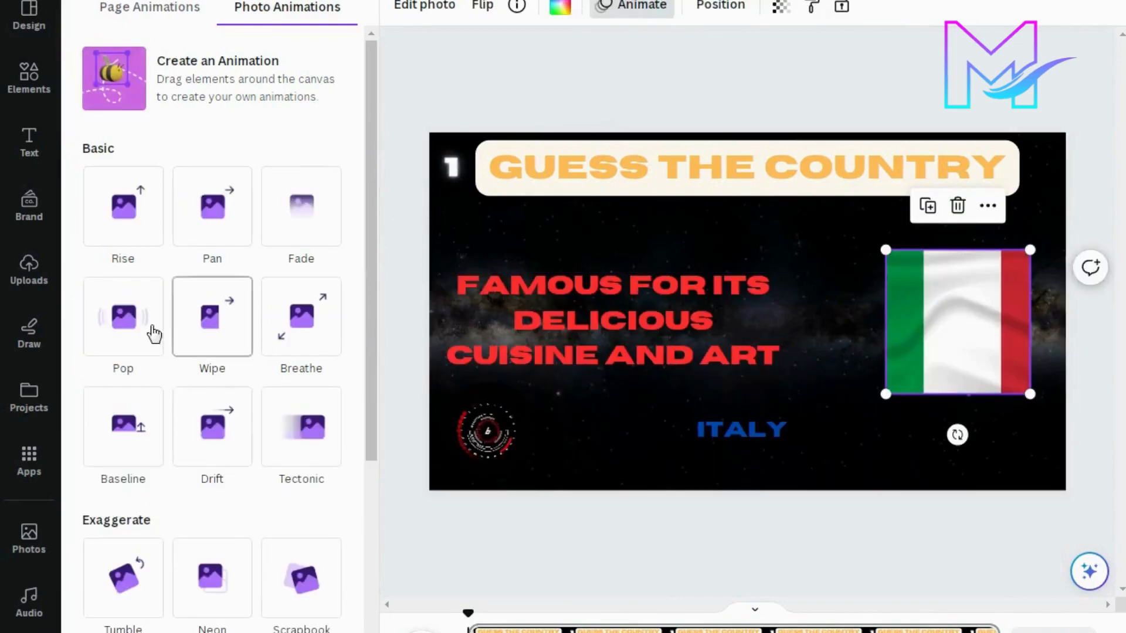
click(219, 344)
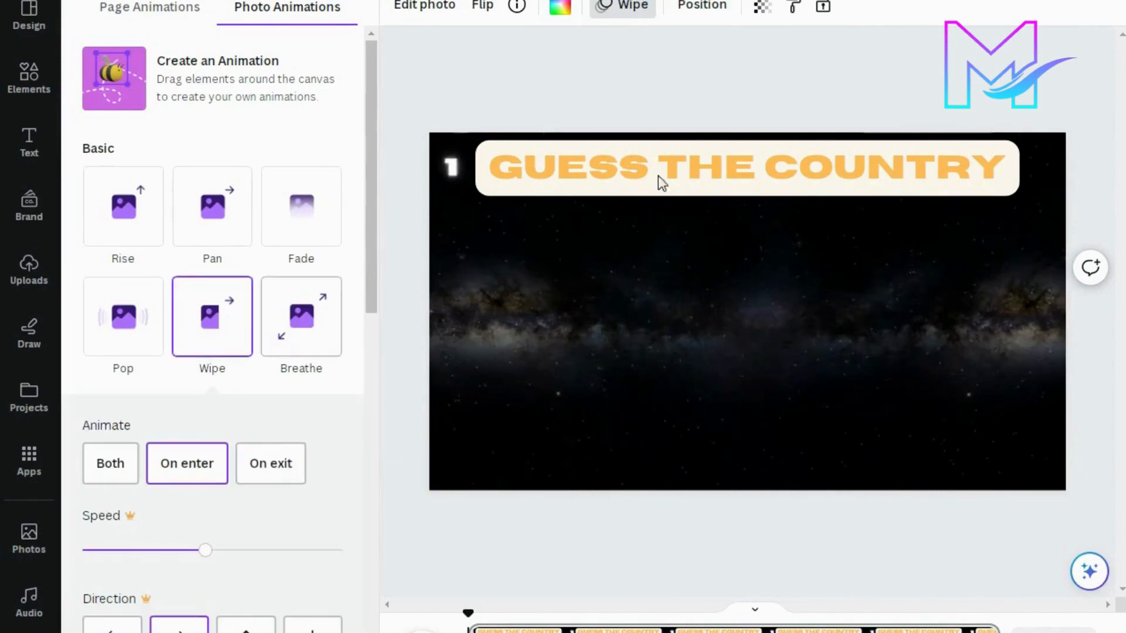
Apply the Pop animation to the red hint text and to the countdown clip
click(626, 311)
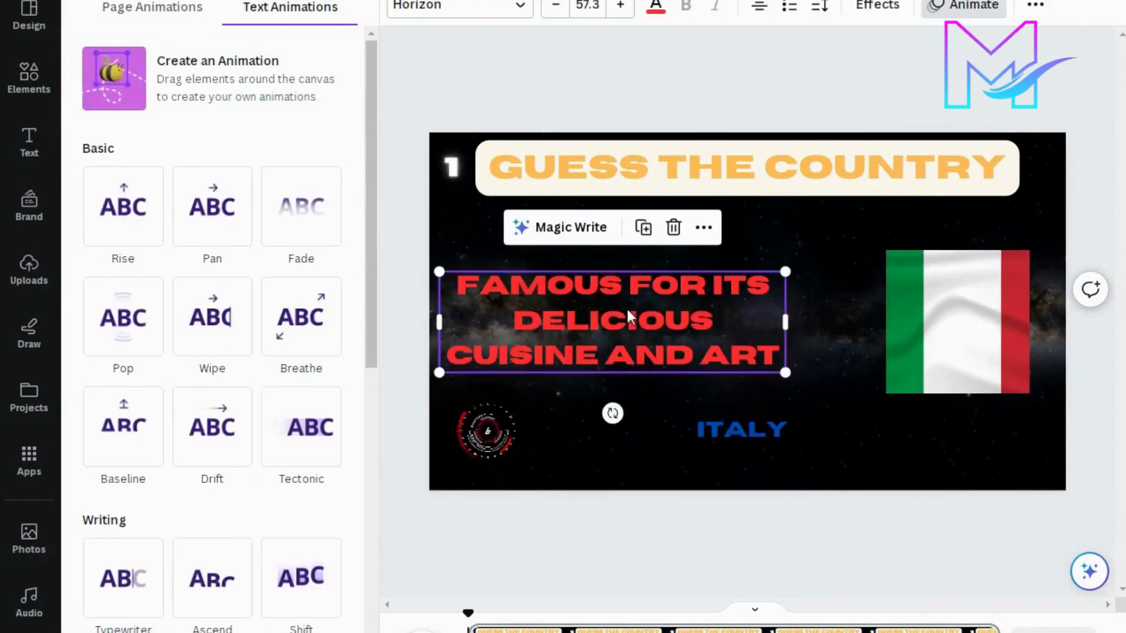
click(106, 335)
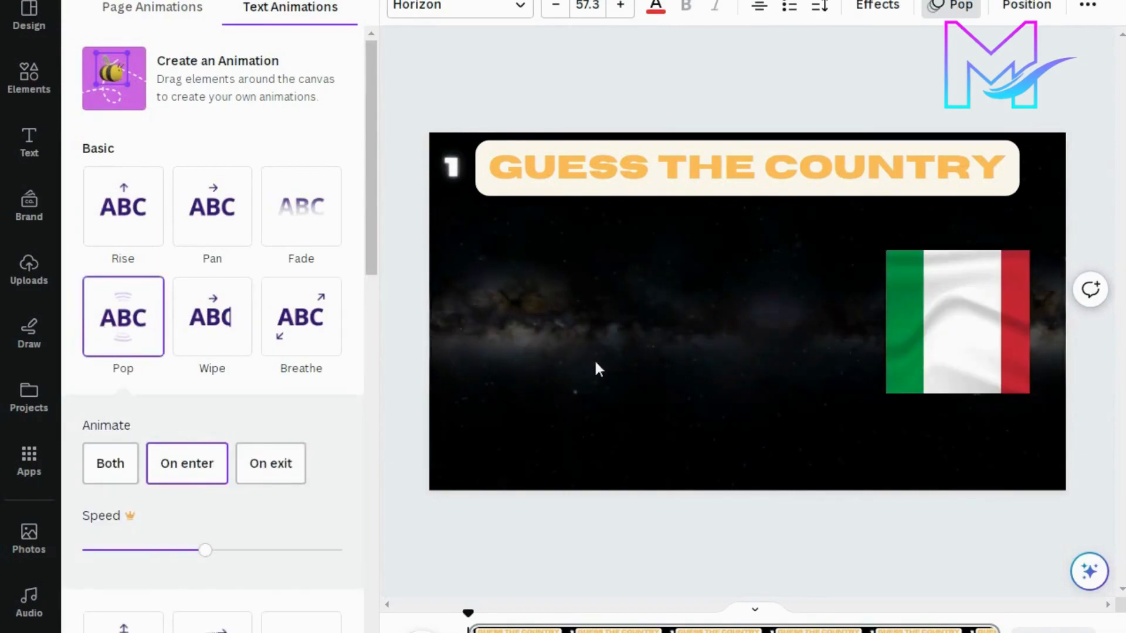
click(482, 435)
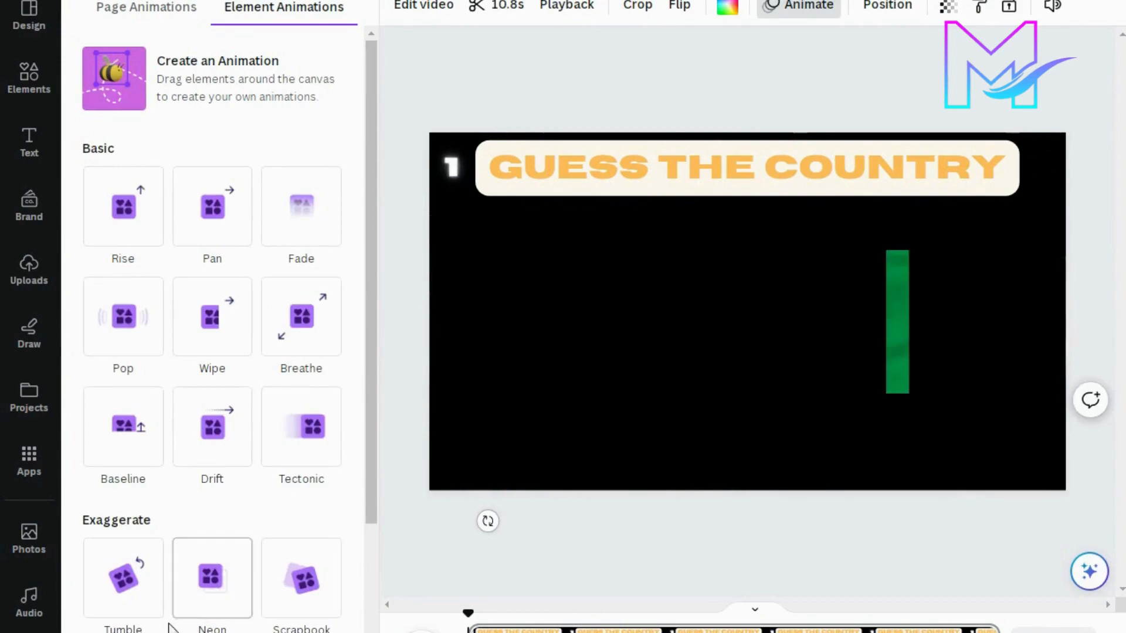
scroll(241, 543, down, 3)
scroll(252, 408, down, 2)
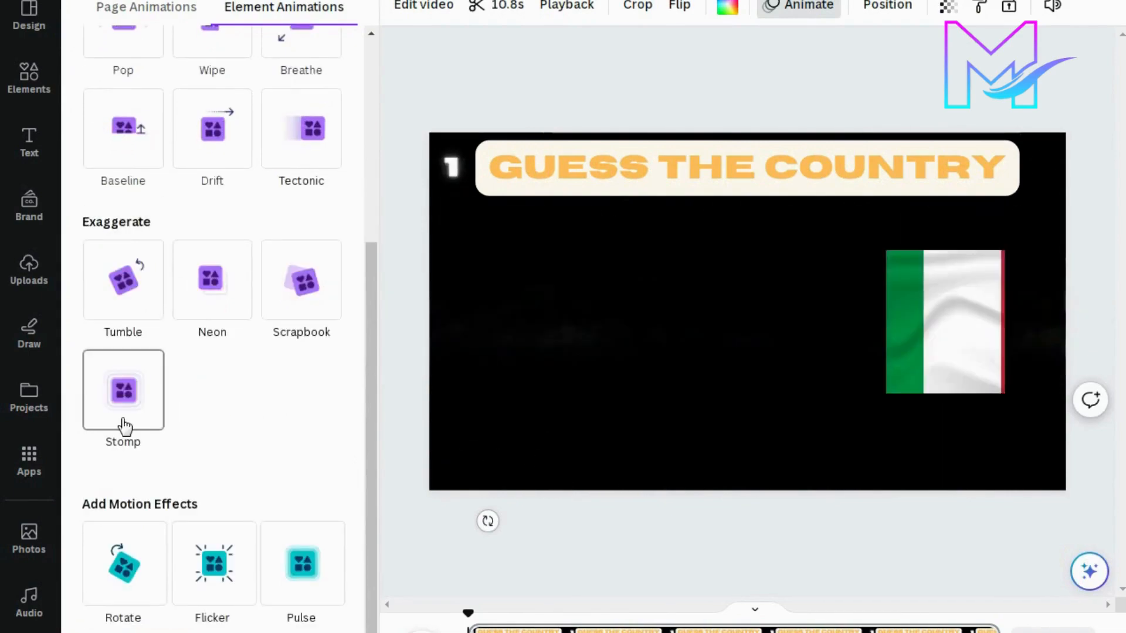
scroll(122, 423, up, 5)
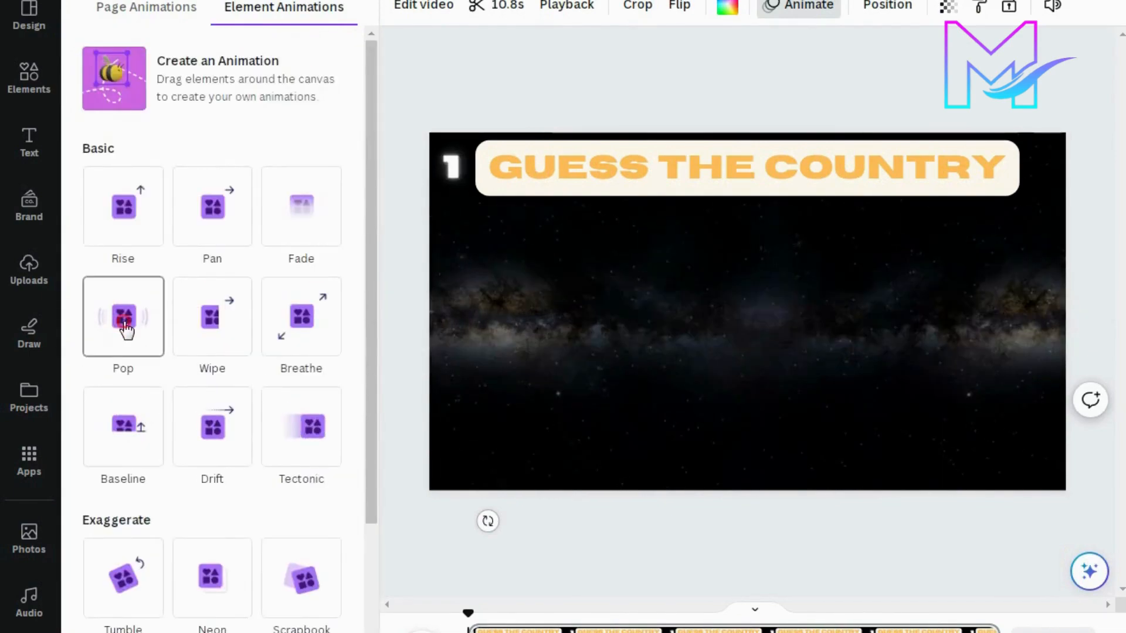
click(126, 326)
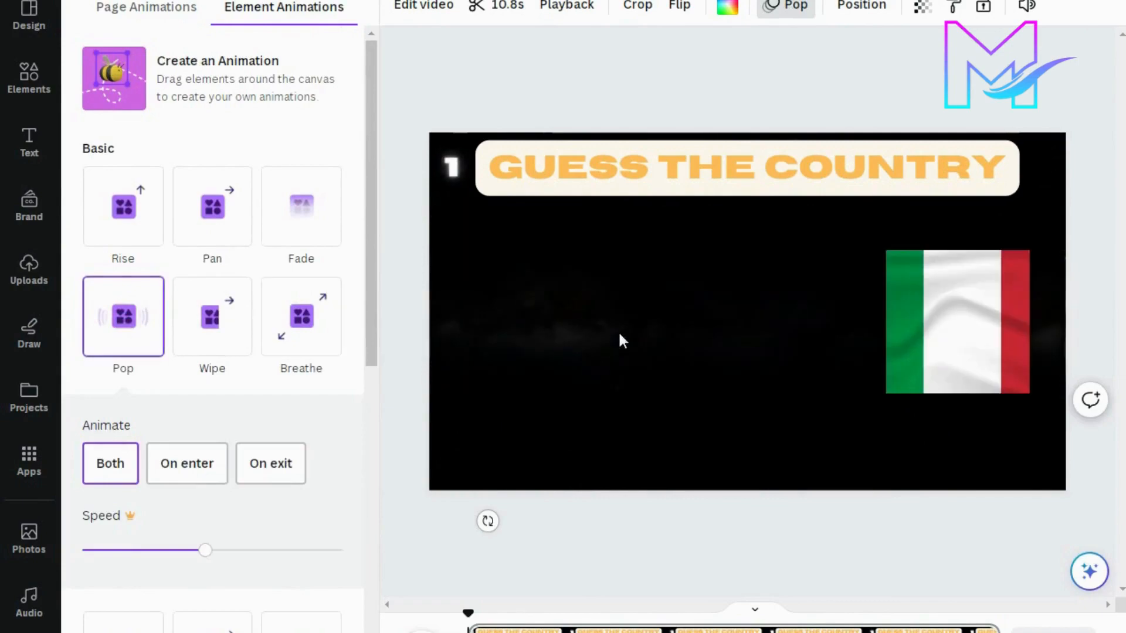
Switch the red hint text's animation to Typewriter and apply the Burst animation to the "Italy" answer text
click(612, 307)
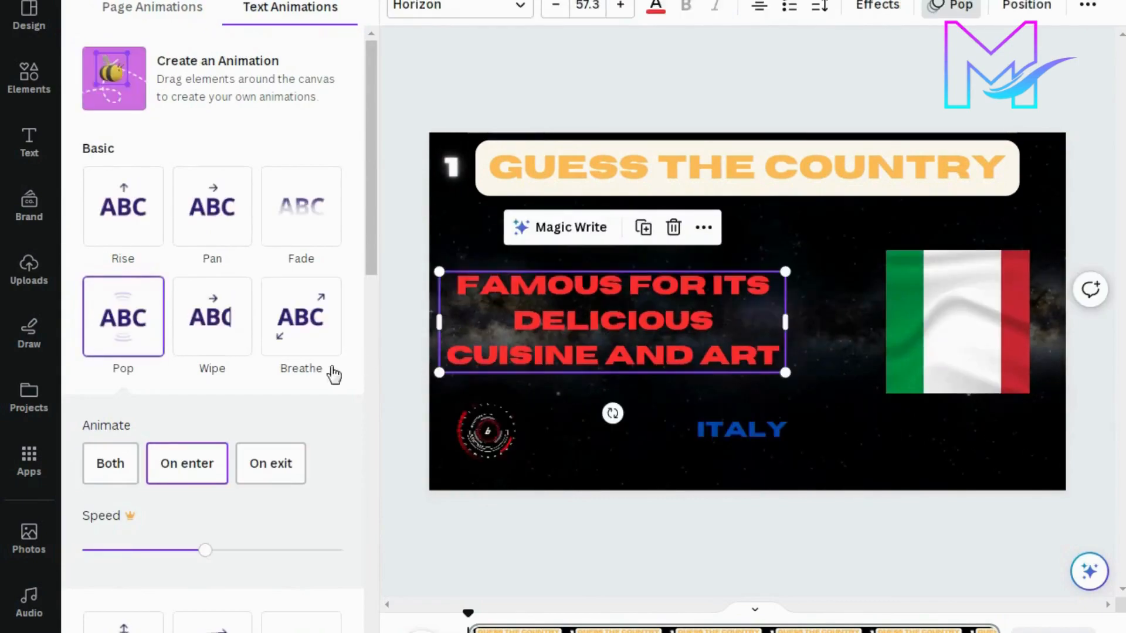
scroll(263, 378, down, 6)
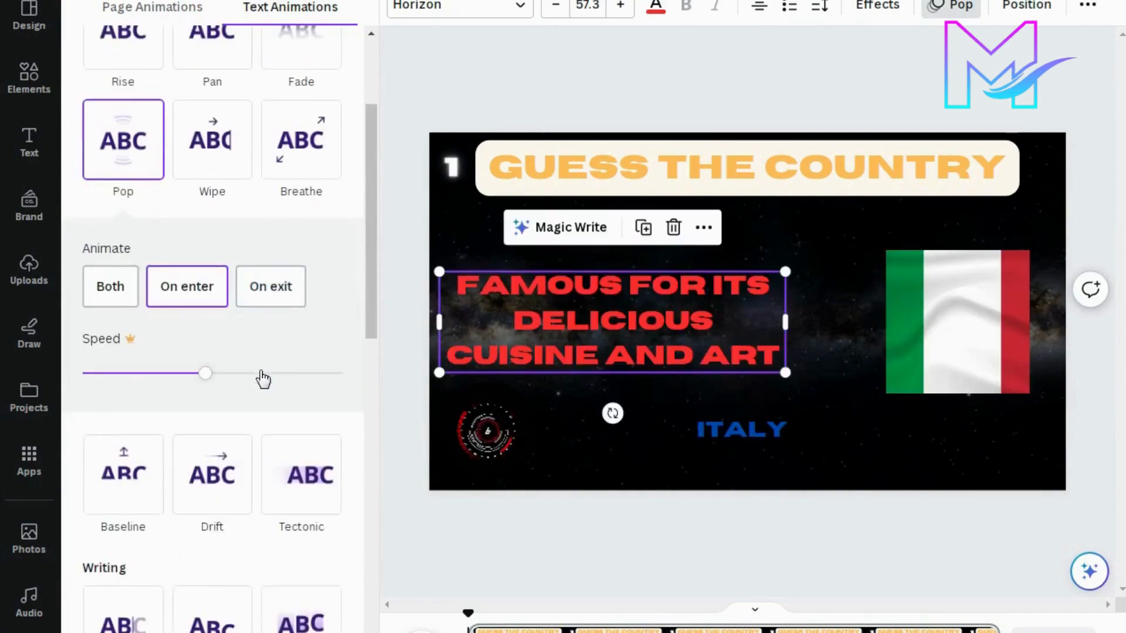
click(101, 499)
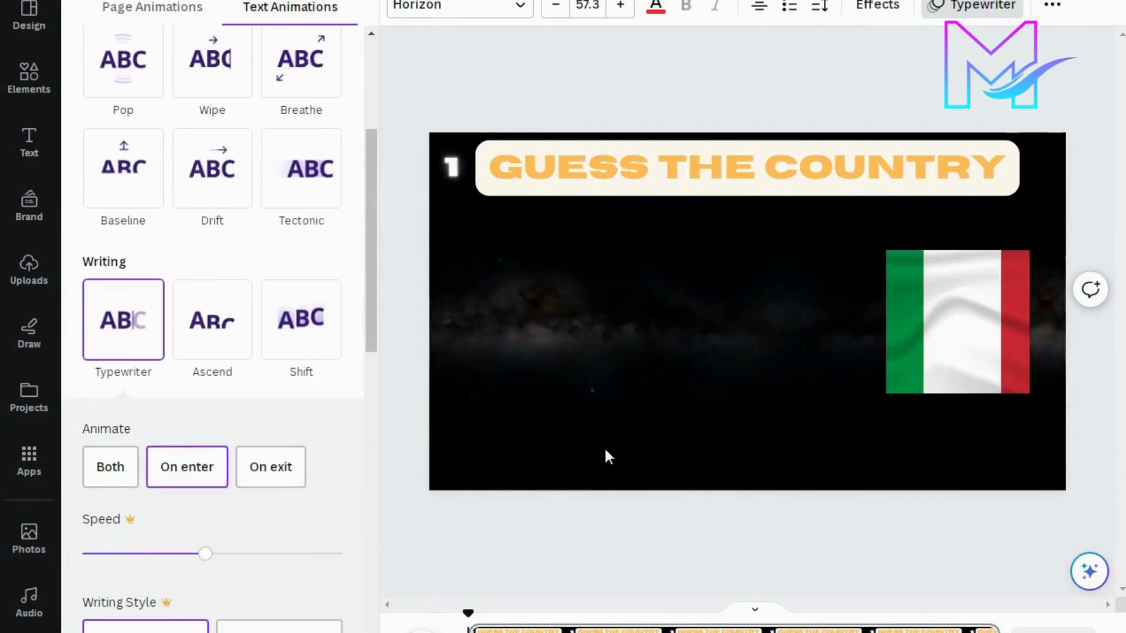
click(768, 440)
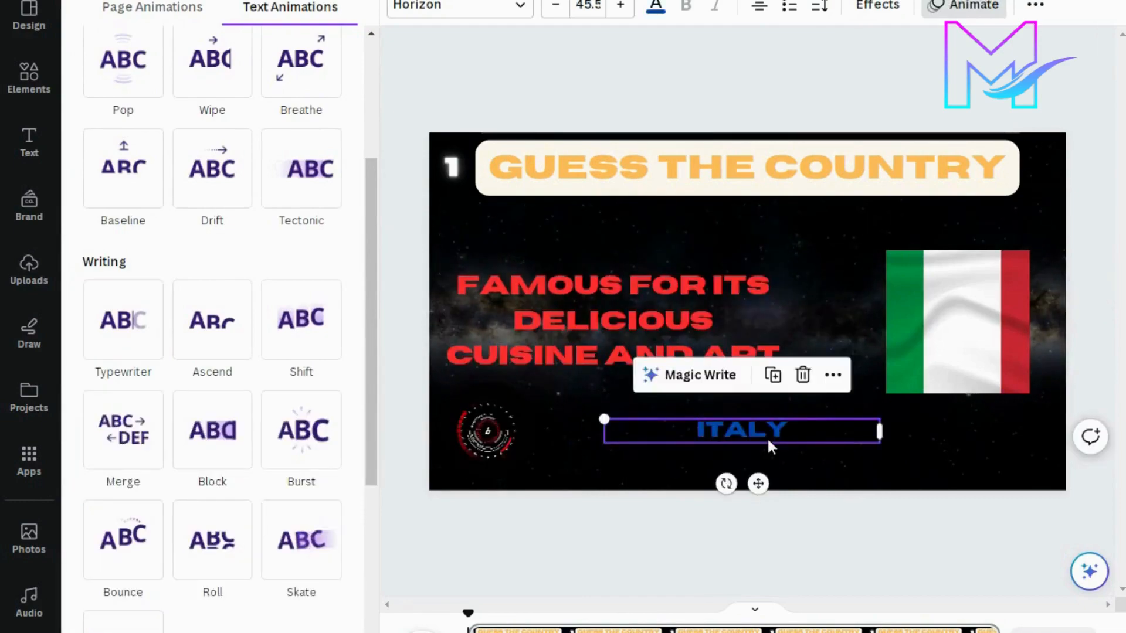
click(314, 444)
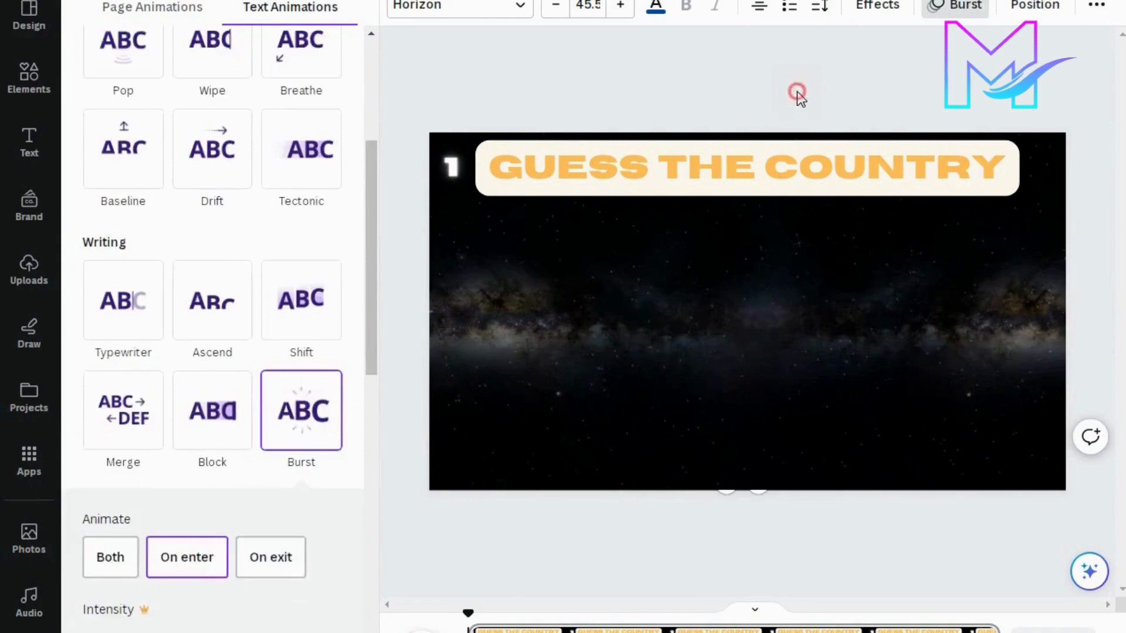
click(796, 92)
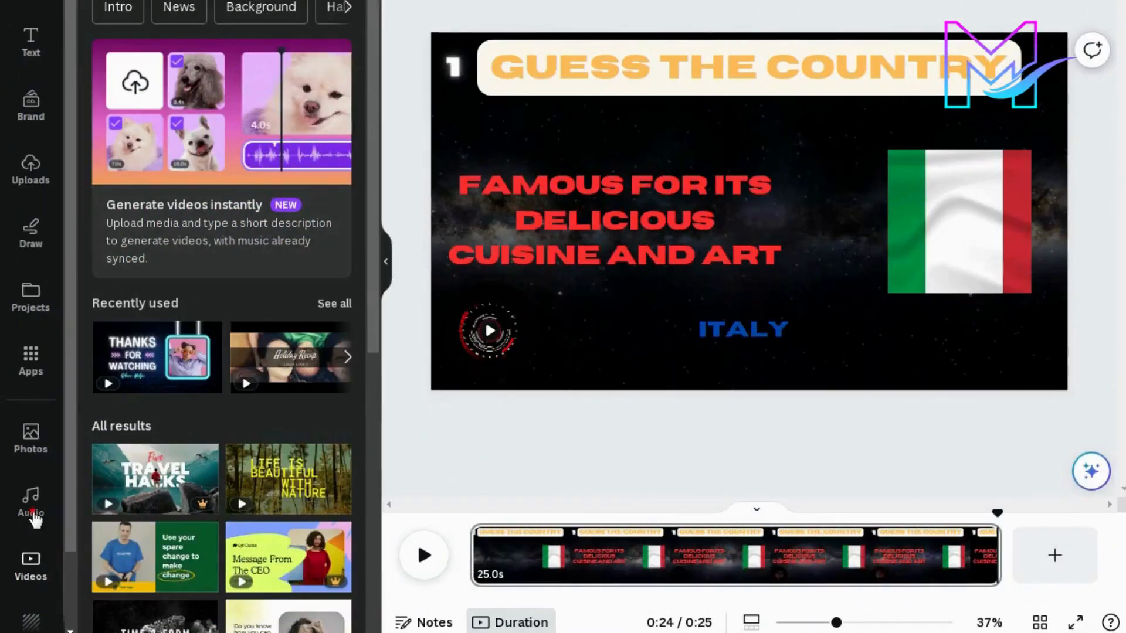
Search the audio library for "pop" and add the "Bottle open 3" sound to the video
click(34, 513)
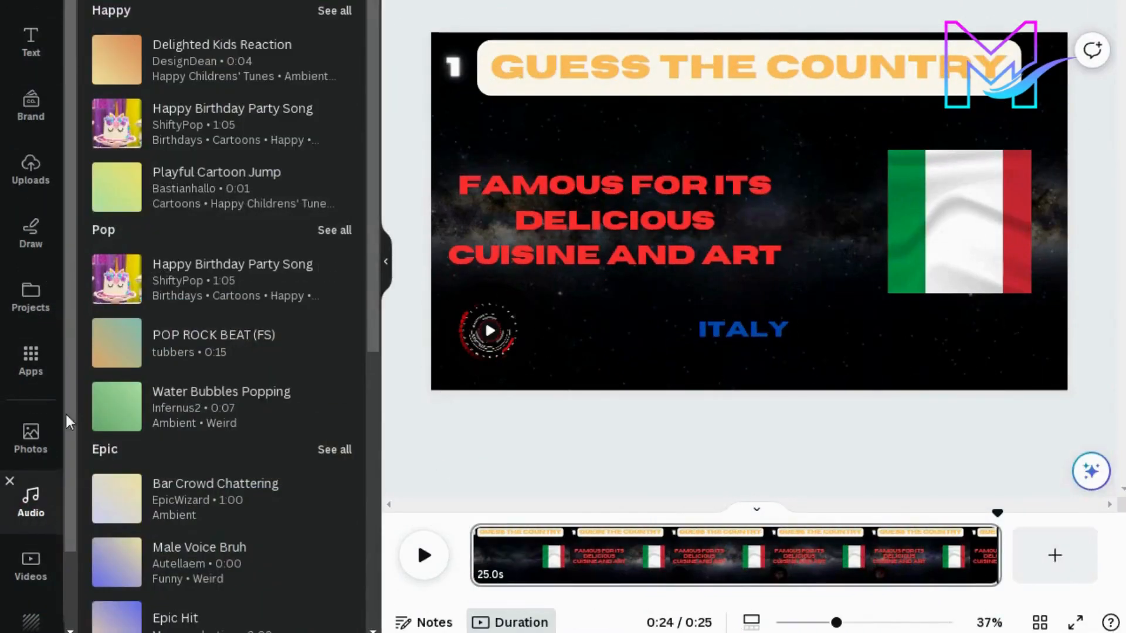
click(221, 2)
text(pop)
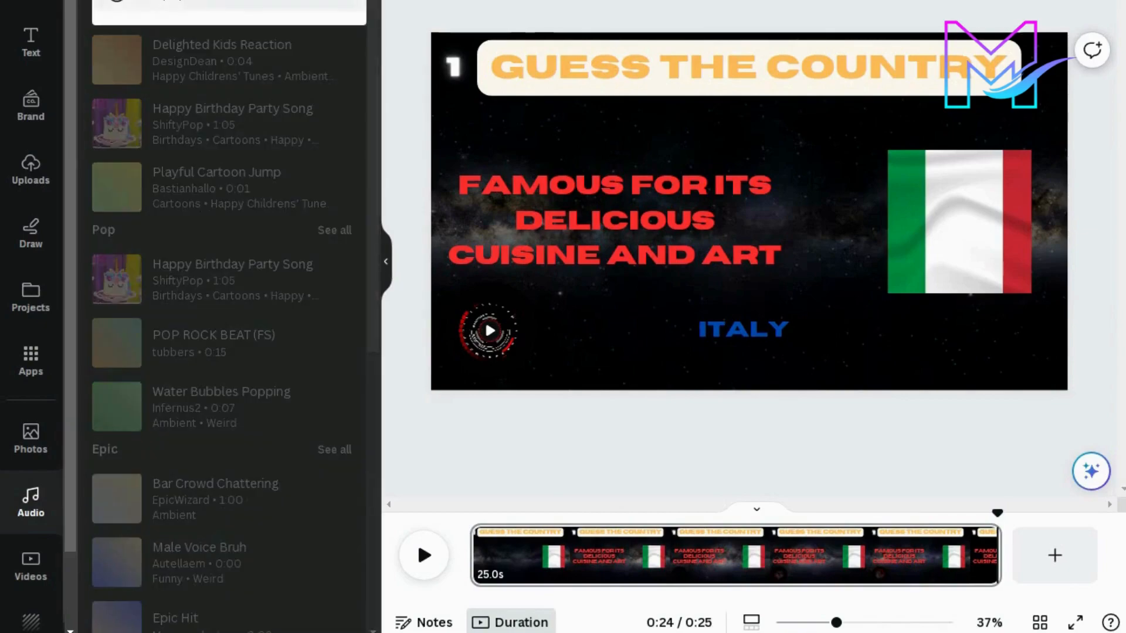
key(Return)
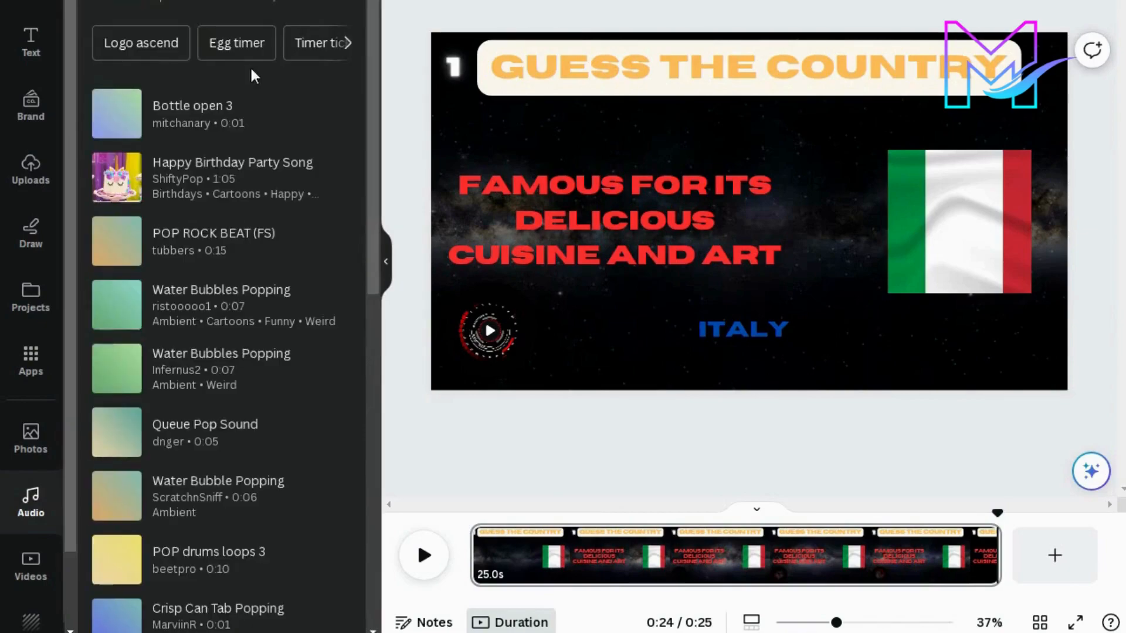
click(233, 123)
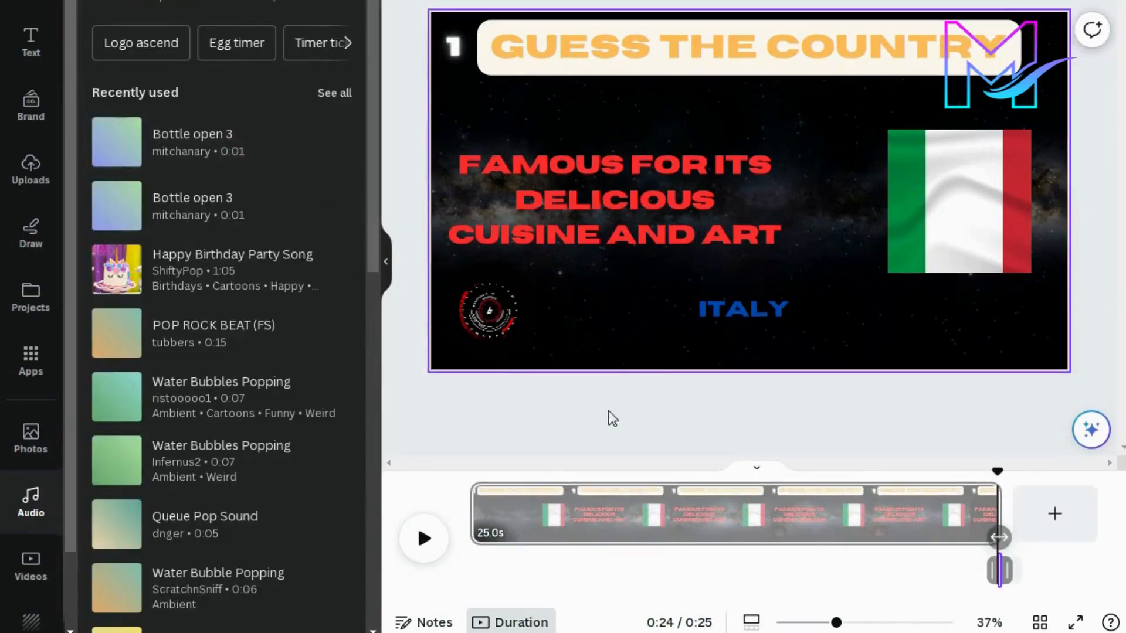
click(674, 400)
Move the "Bottle open 3" sound clip to the very start of the page's timeline
click(1004, 589)
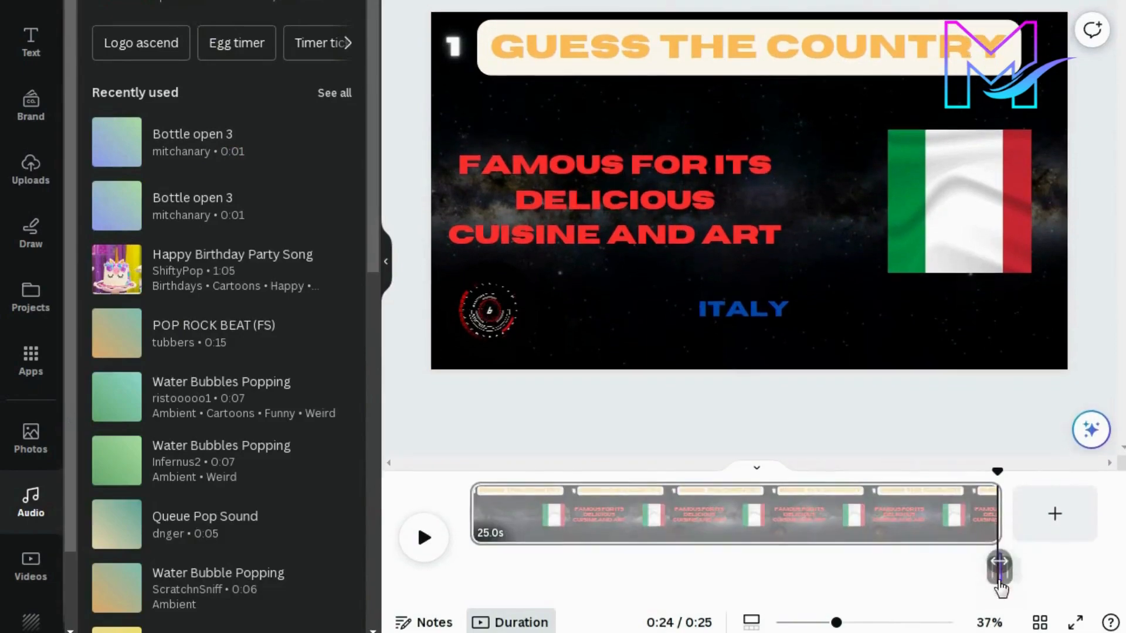
drag(999, 567, 466, 583)
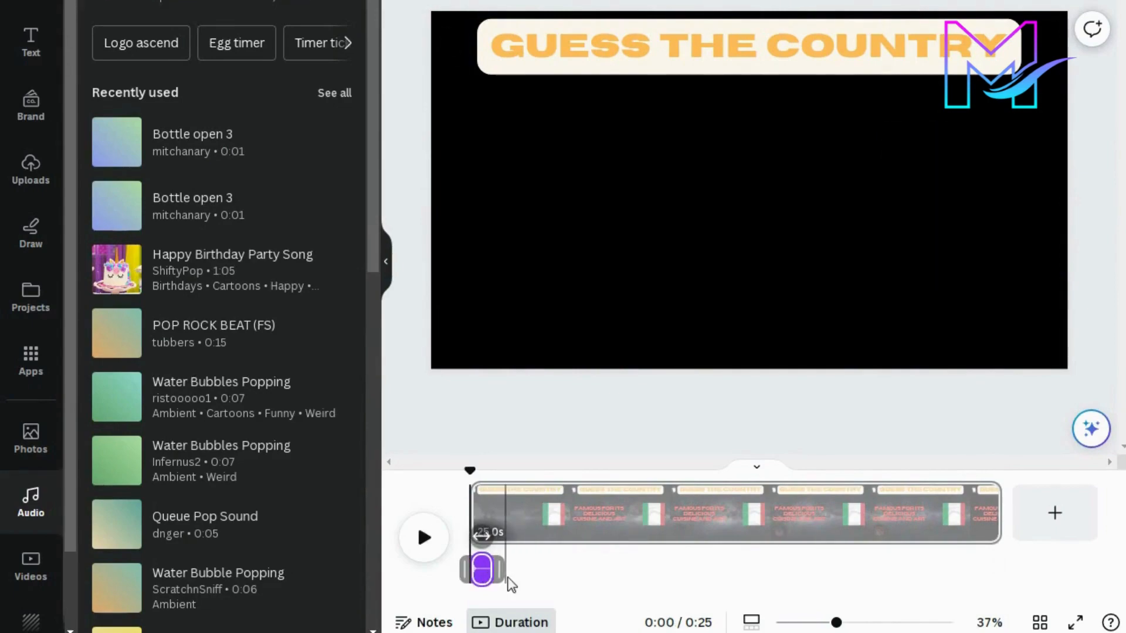
click(563, 410)
Show the element timing for the number "1" and compare its start with the sound clip's position
right_click(454, 63)
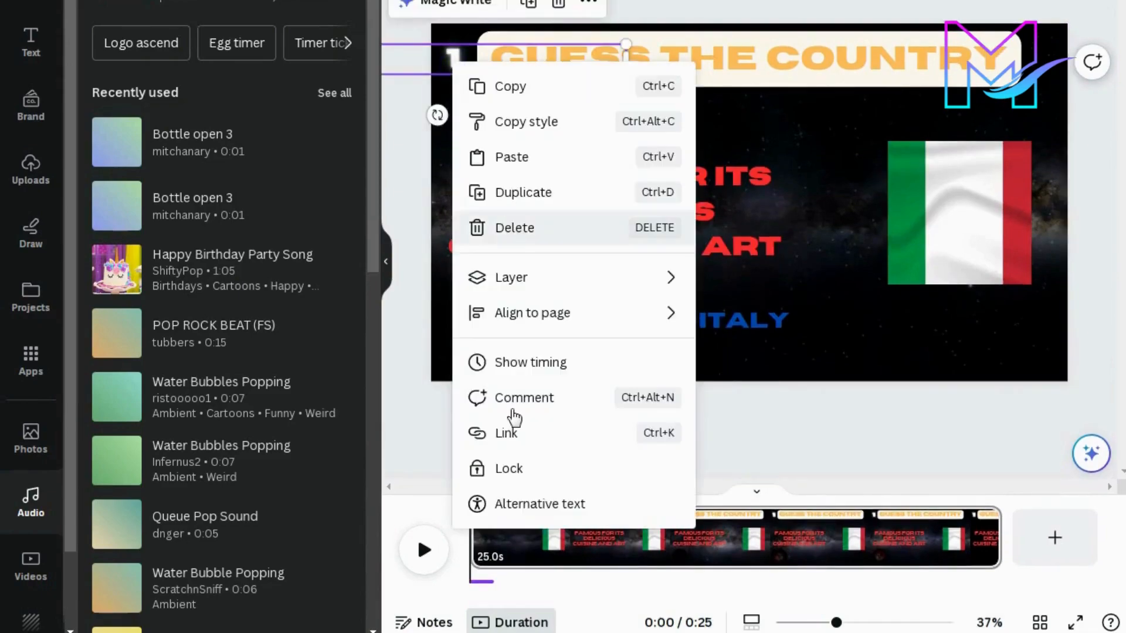
click(530, 363)
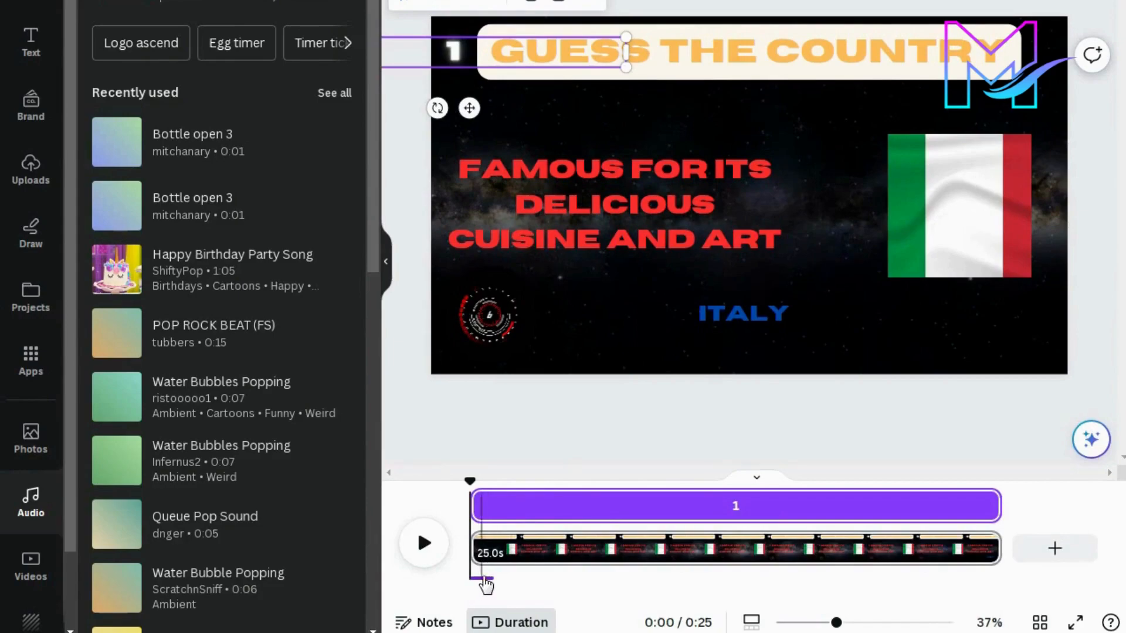
click(491, 581)
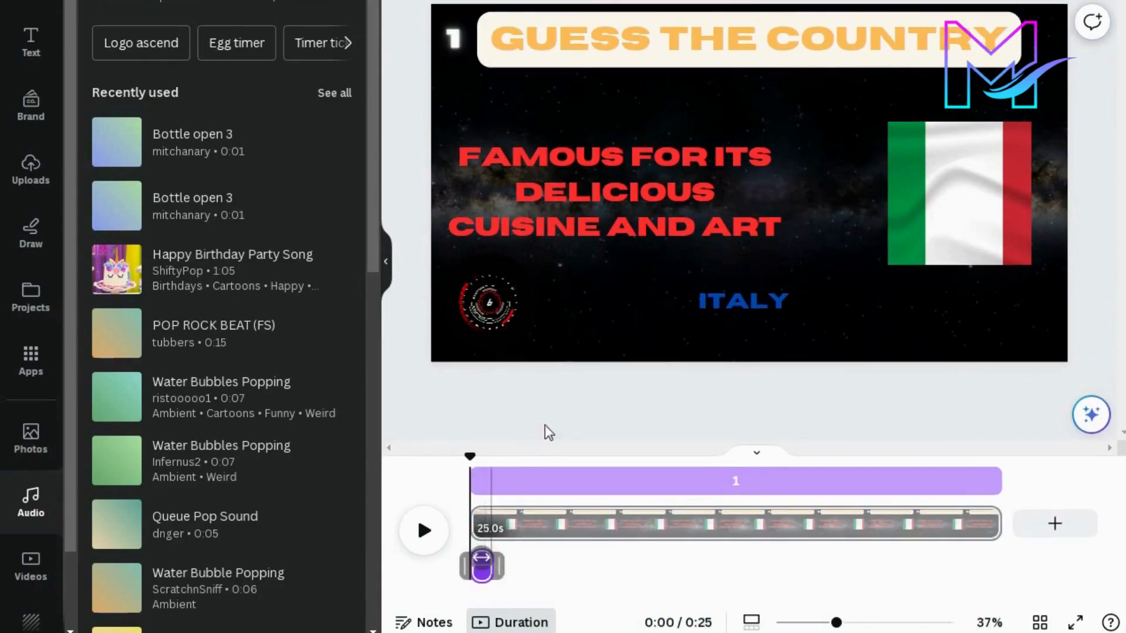
click(560, 423)
Show the flag's timing and shorten the opening "Bottle open 3" sound clip so it ends before the flag appears
right_click(966, 199)
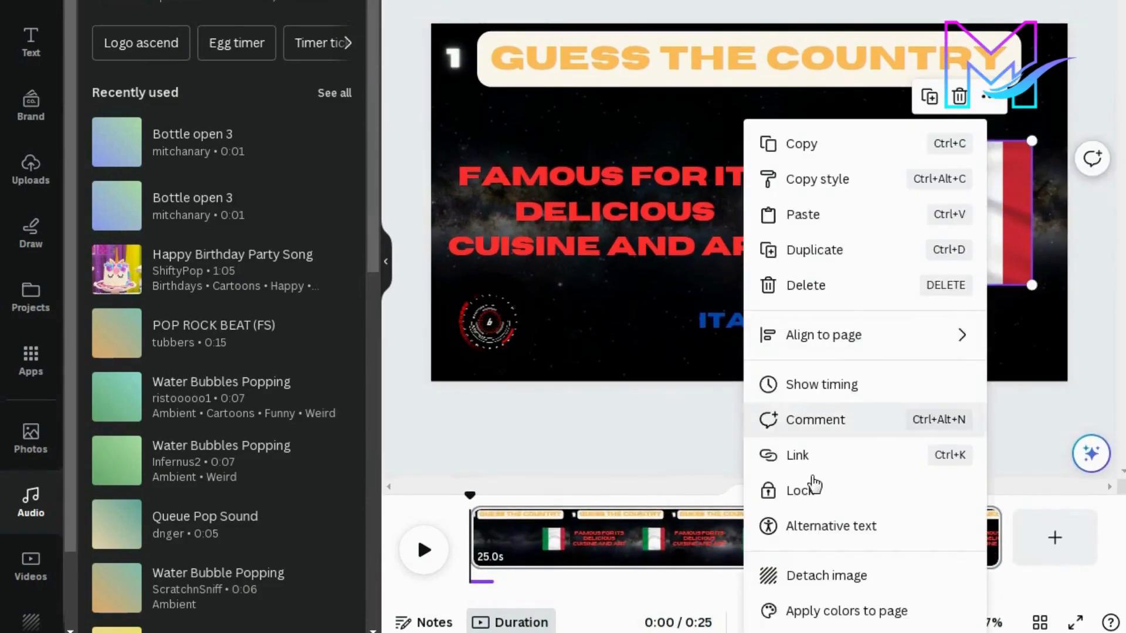
click(840, 394)
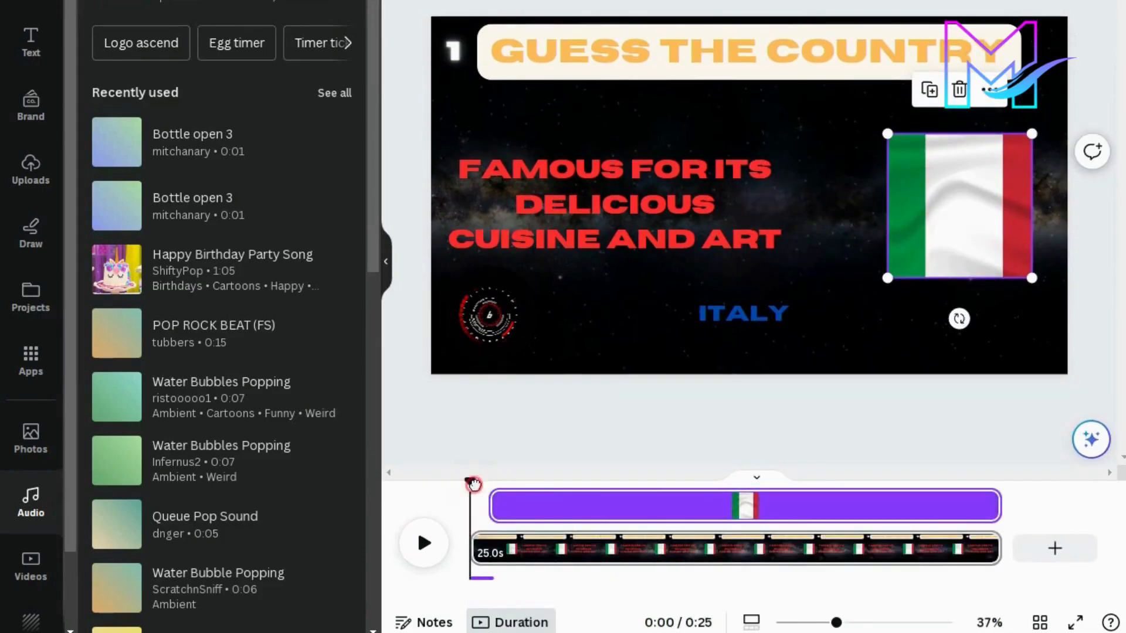
drag(471, 484, 489, 486)
click(485, 579)
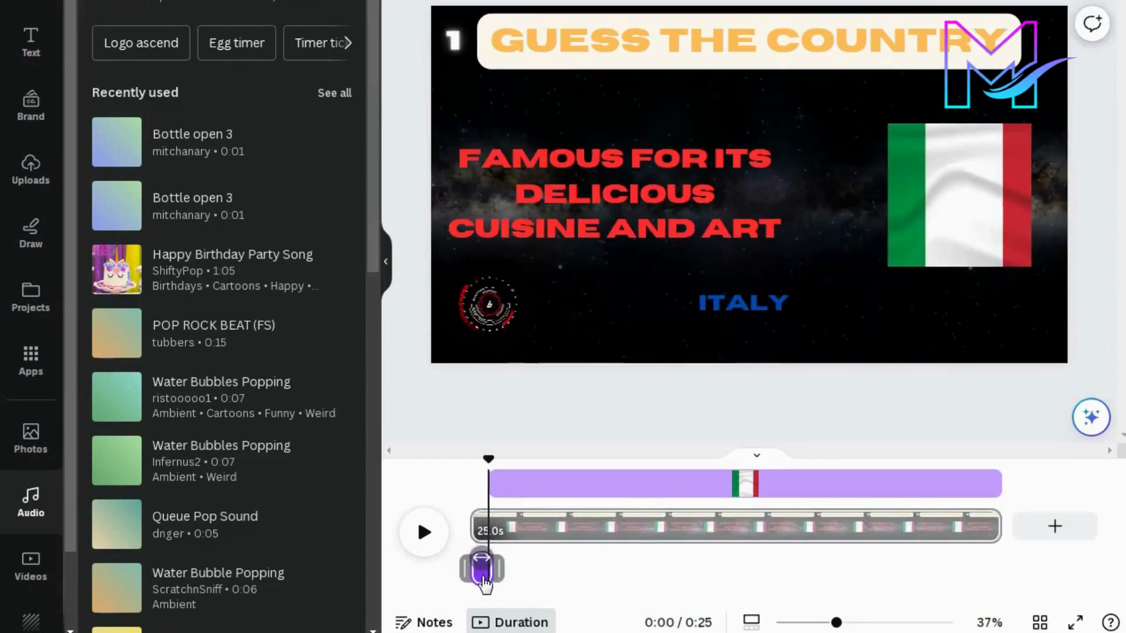
drag(489, 566, 441, 566)
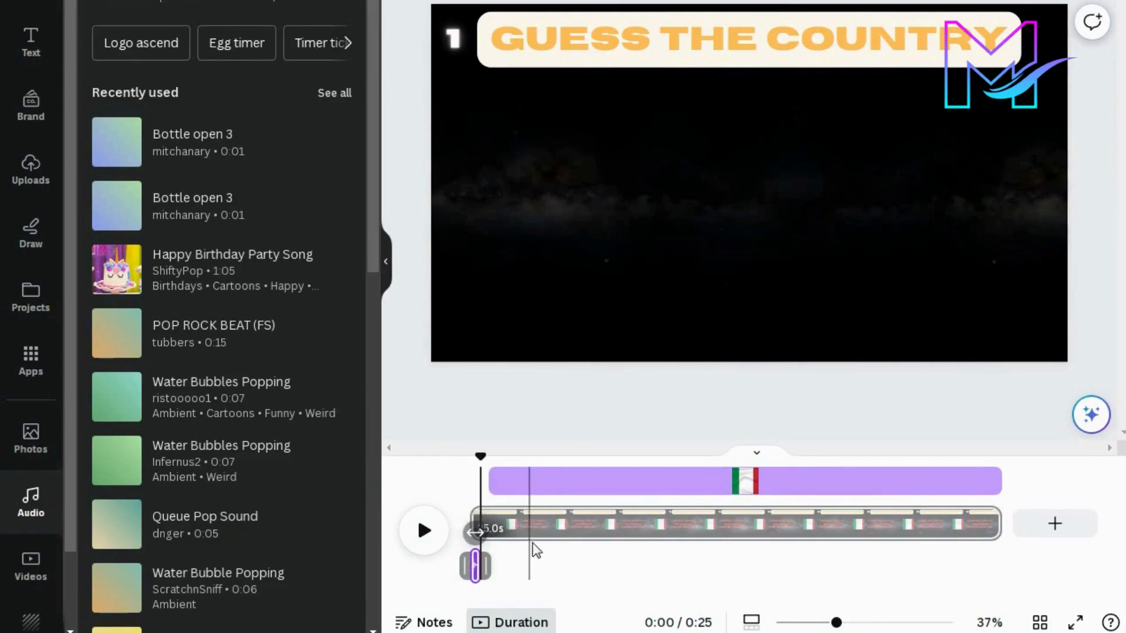
Add a second "Bottle open 3" sound clip at the moment the flag appears
drag(479, 461, 489, 460)
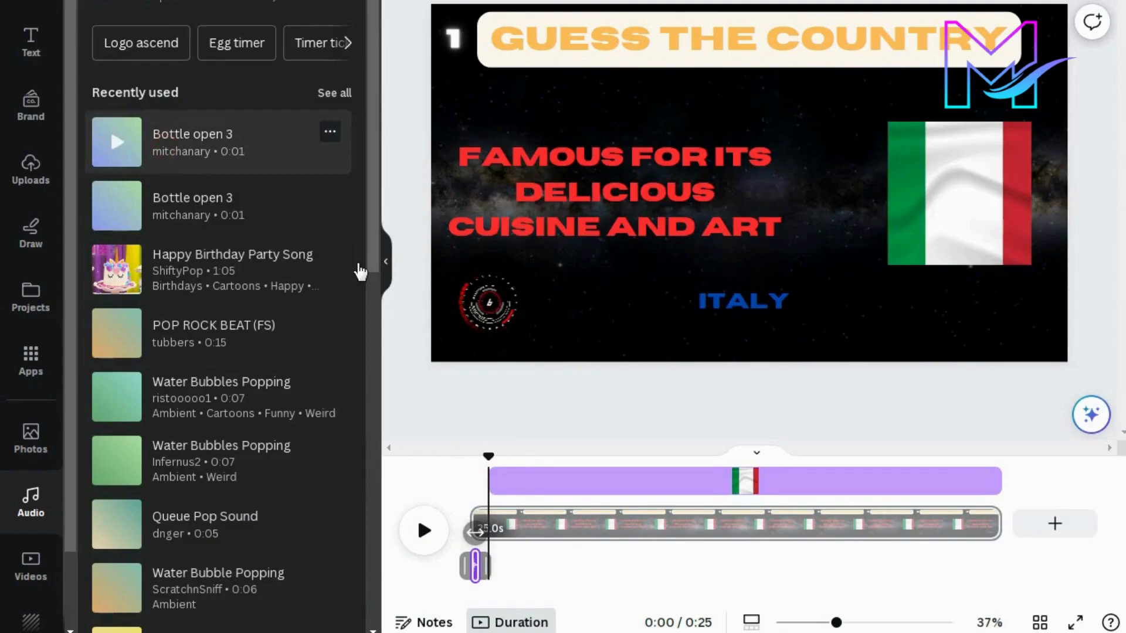
click(540, 417)
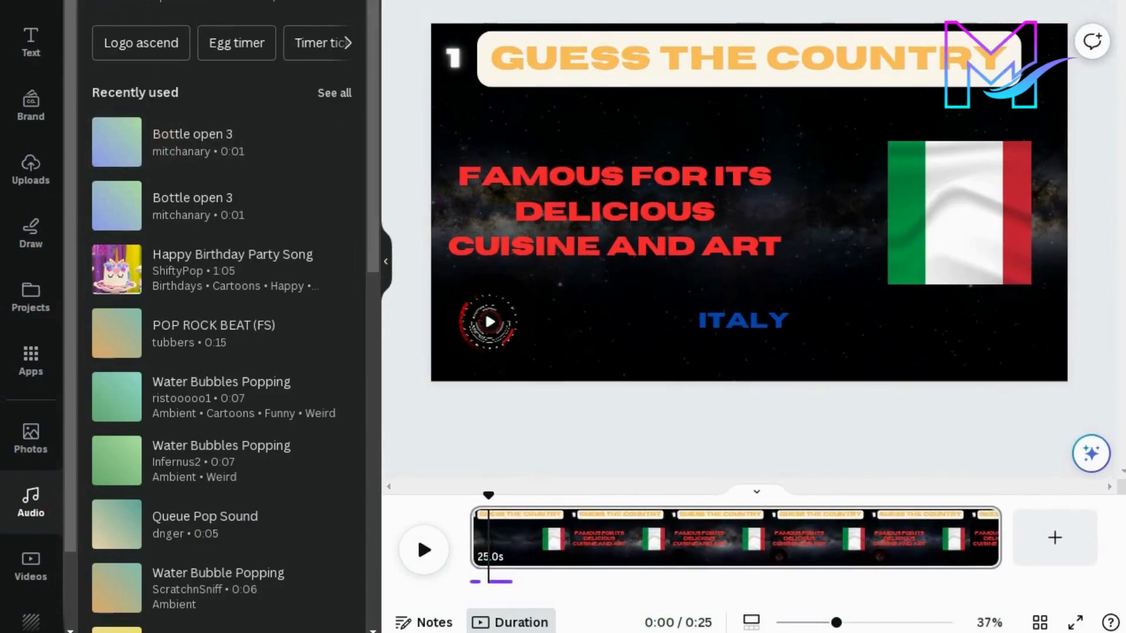
Change the Italian flag's animation to Pop
click(984, 161)
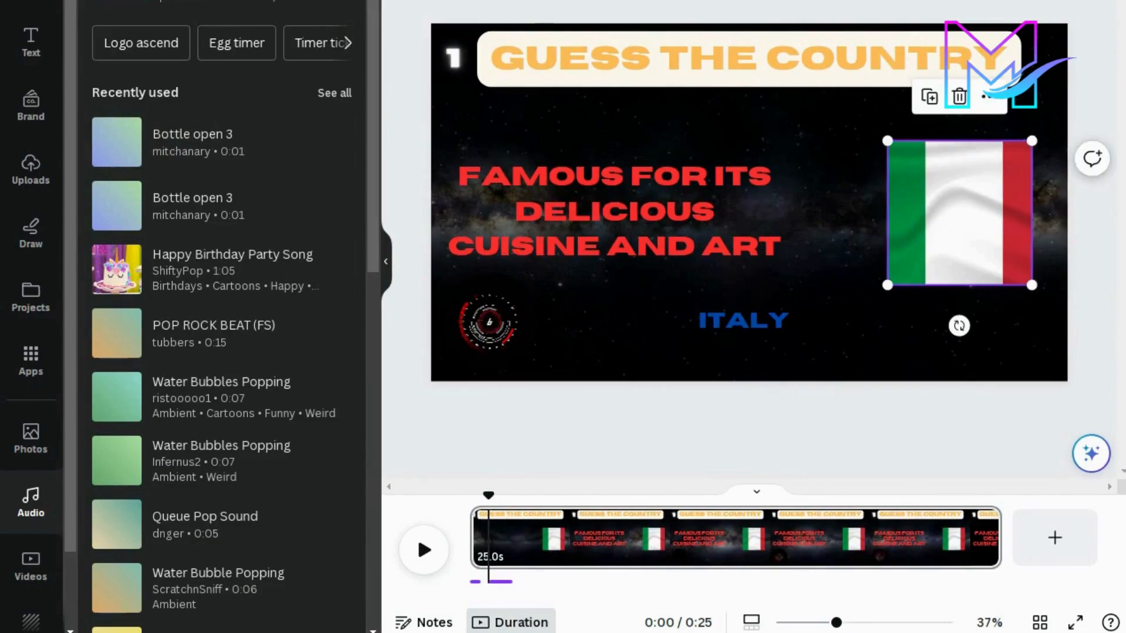
click(125, 245)
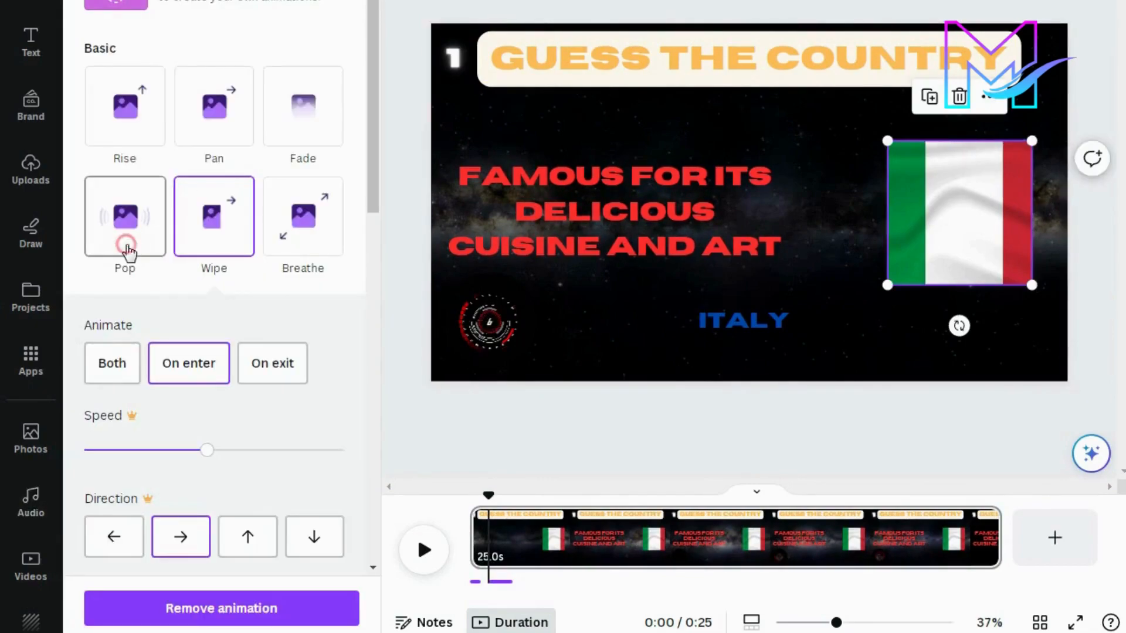
click(867, 13)
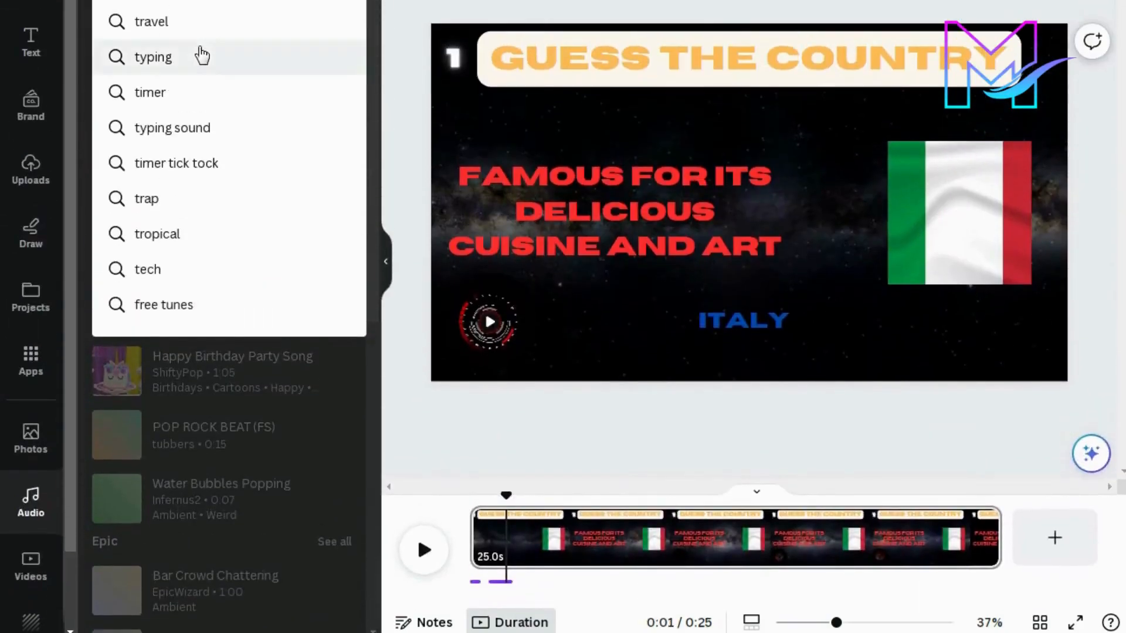
Search the audio library for "typing" and add the "Keyboard Keys Clicking" sound where the red hint text starts
click(198, 51)
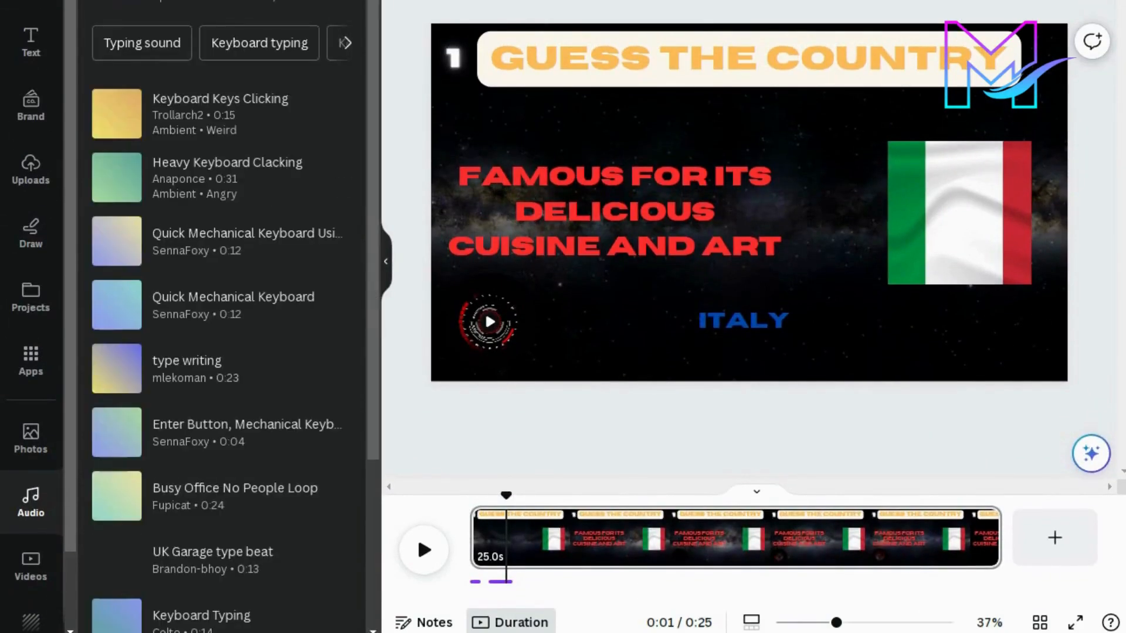
right_click(567, 179)
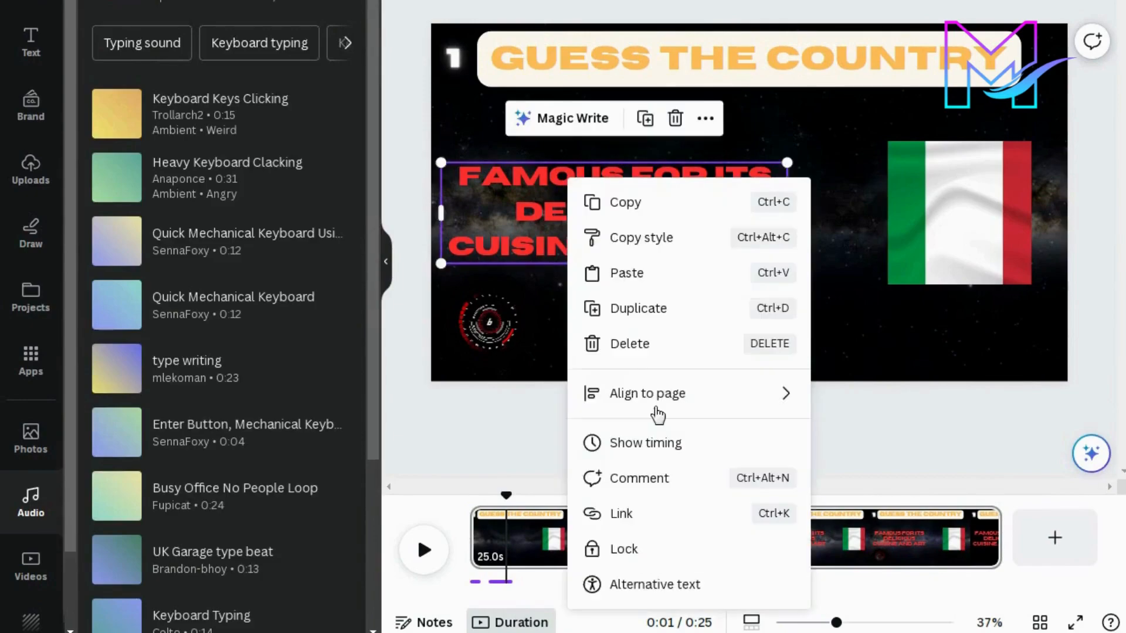
click(643, 442)
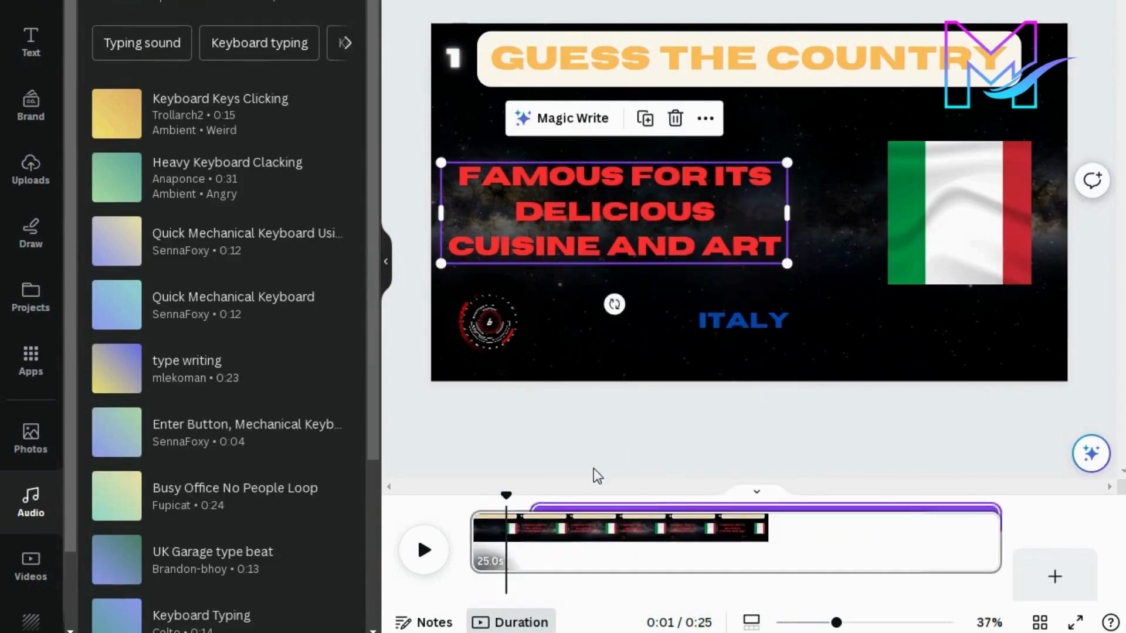
drag(506, 482, 530, 487)
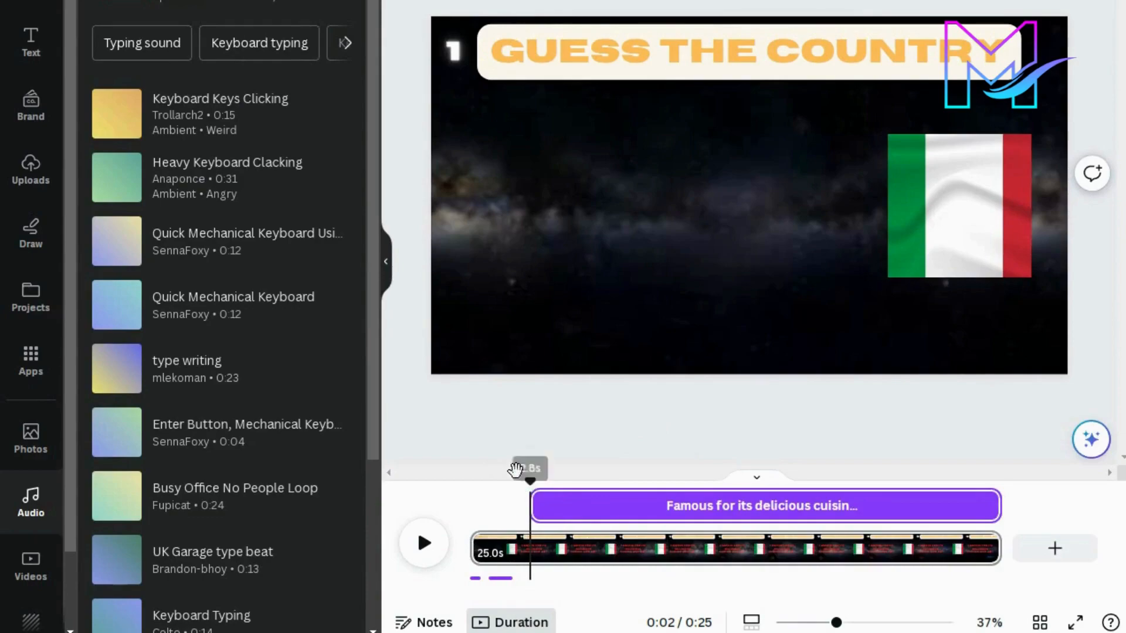
click(231, 126)
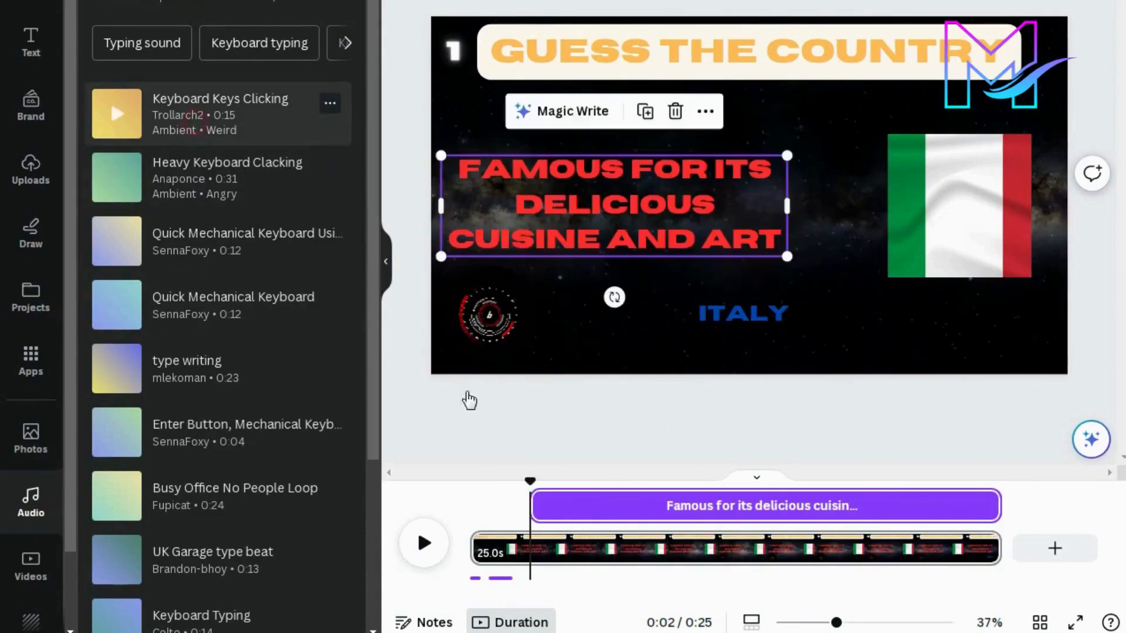
click(583, 407)
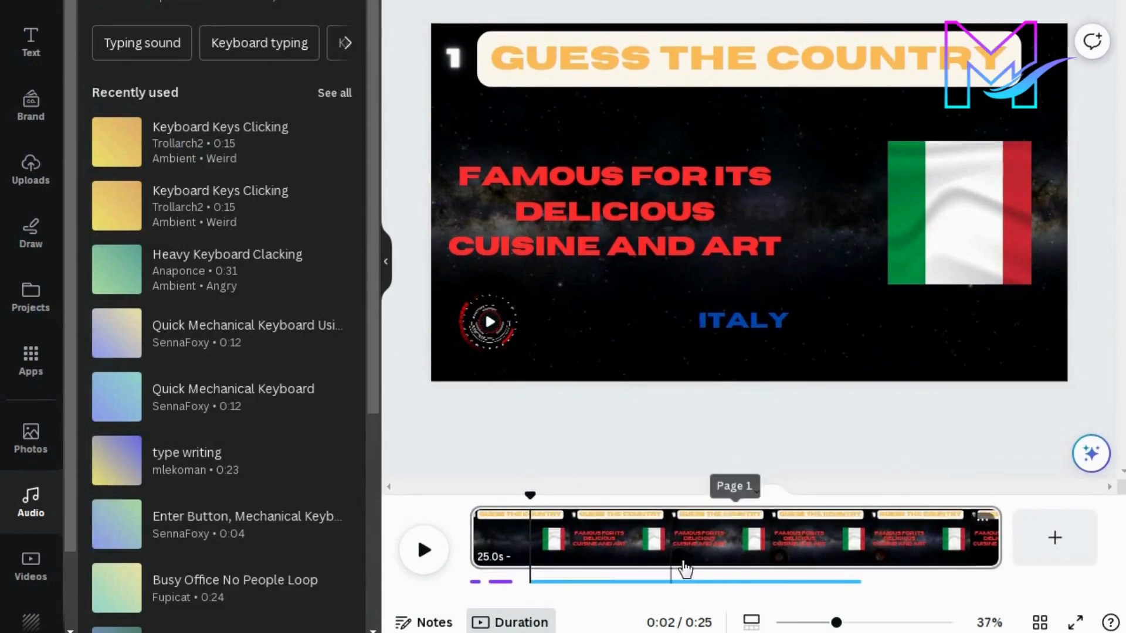
Trim the end of the "Keyboard Keys Clicking" clip to a length of about 5 seconds
click(692, 582)
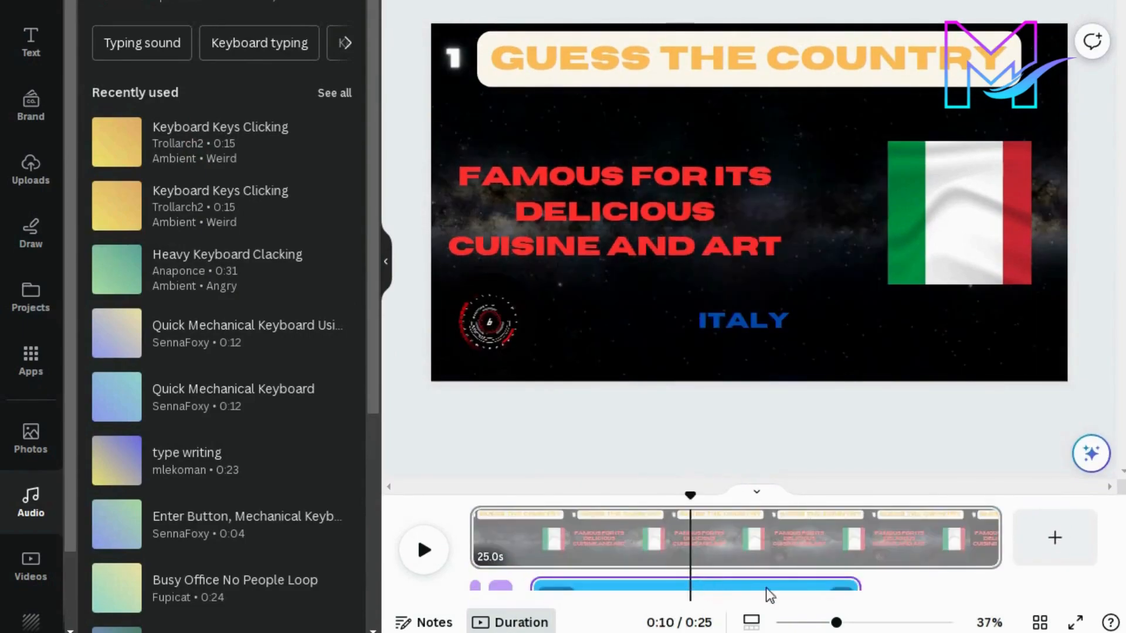
drag(859, 581, 644, 572)
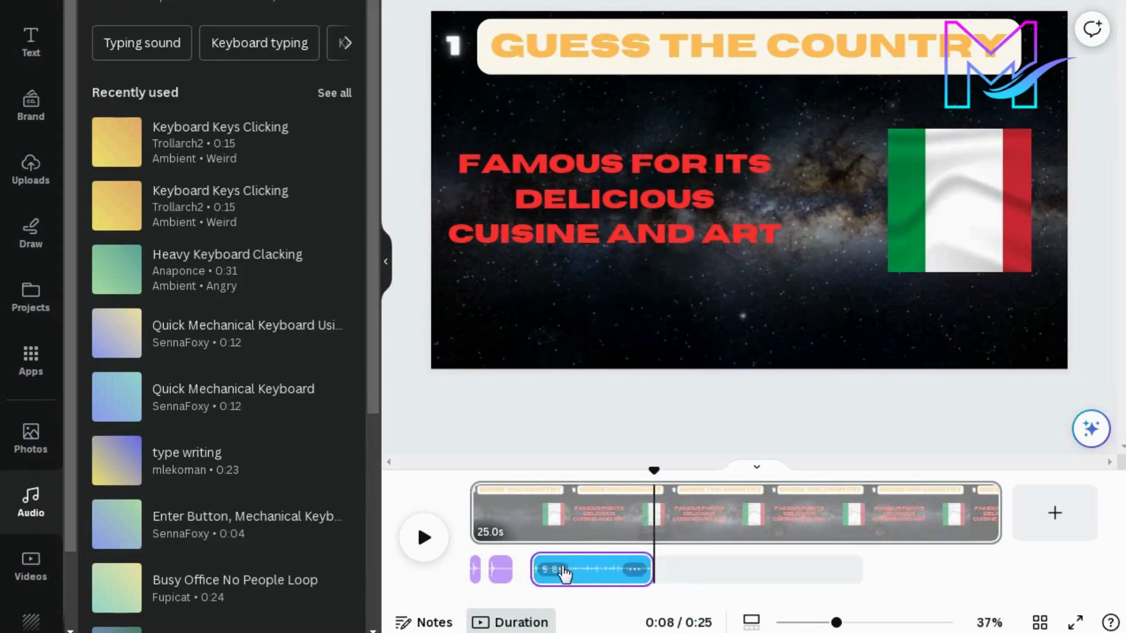
drag(561, 571, 571, 567)
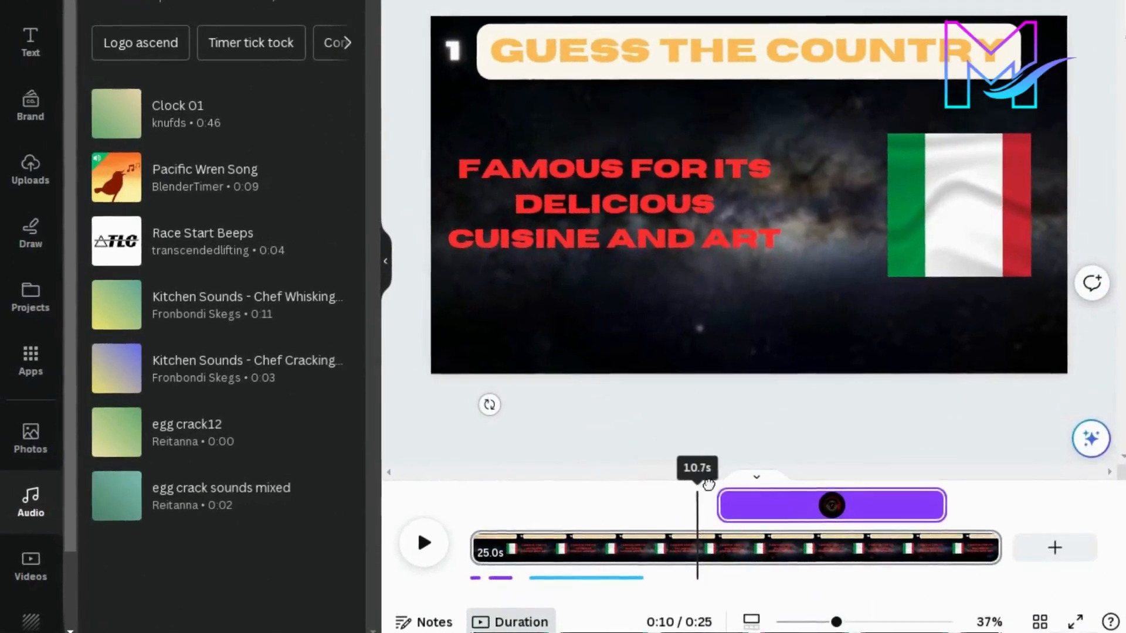
Add the "Clock 01" sound at the countdown timer's start, at 11.6 s
drag(697, 484, 718, 486)
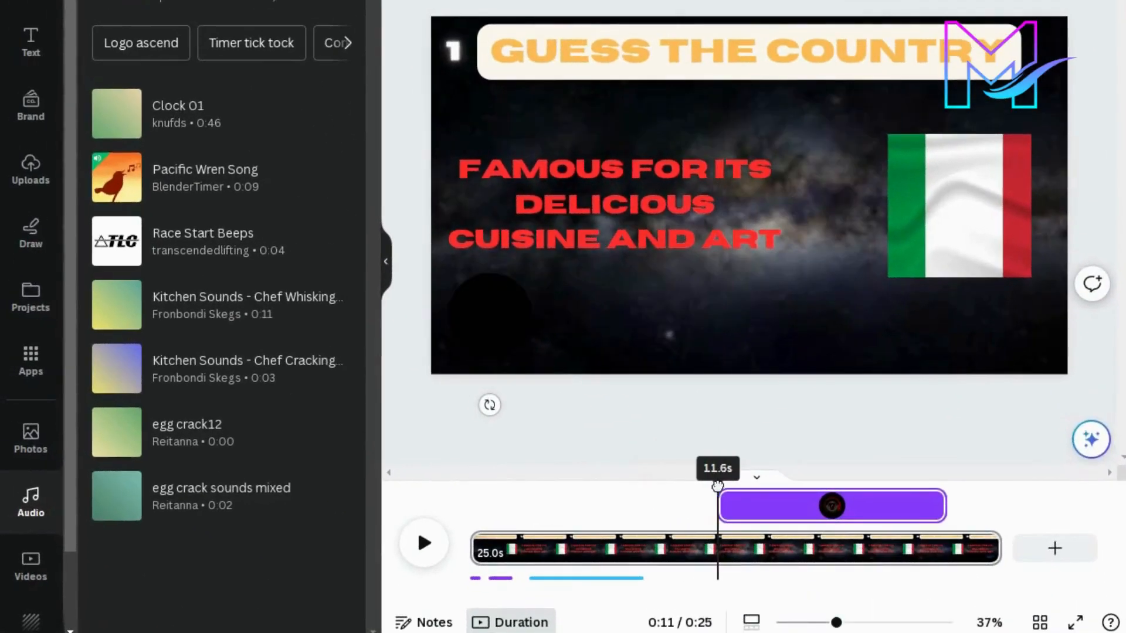
click(191, 124)
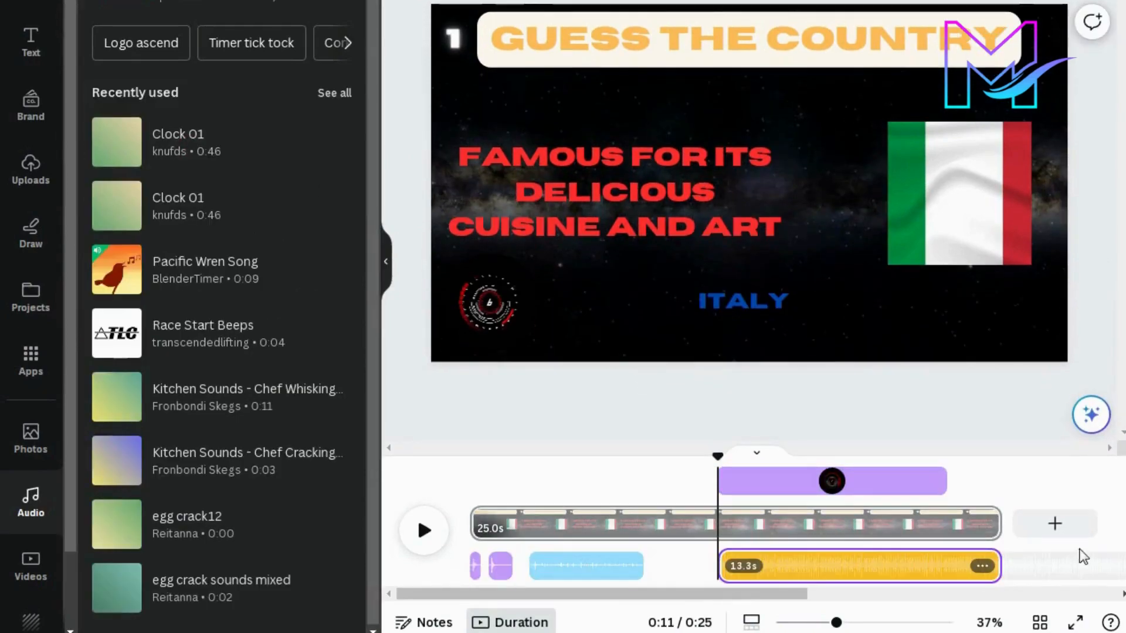
drag(918, 582, 926, 575)
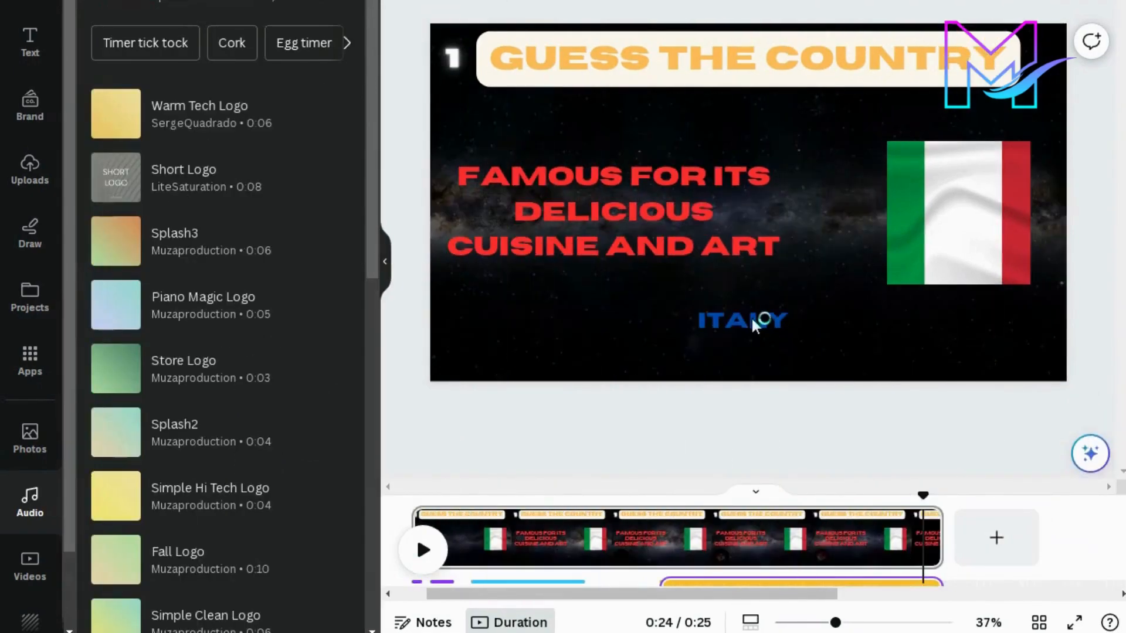
Show the timing of the "Italy" answer text and add the "Short Logo" sound where the answer starts
click(755, 325)
right_click(755, 324)
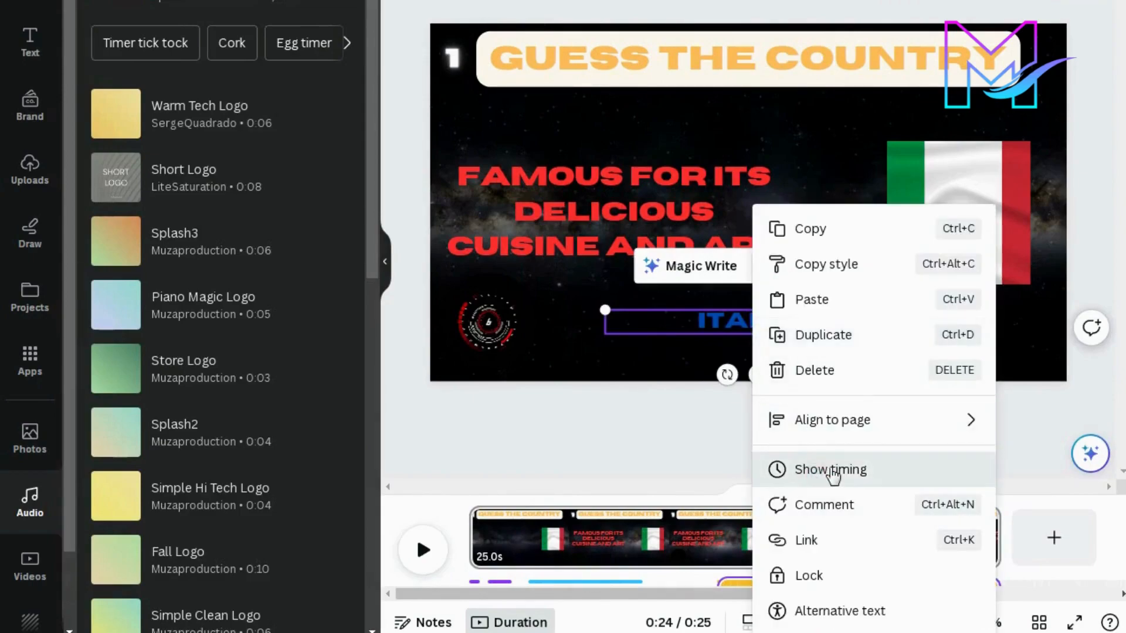
click(832, 471)
drag(981, 486, 941, 485)
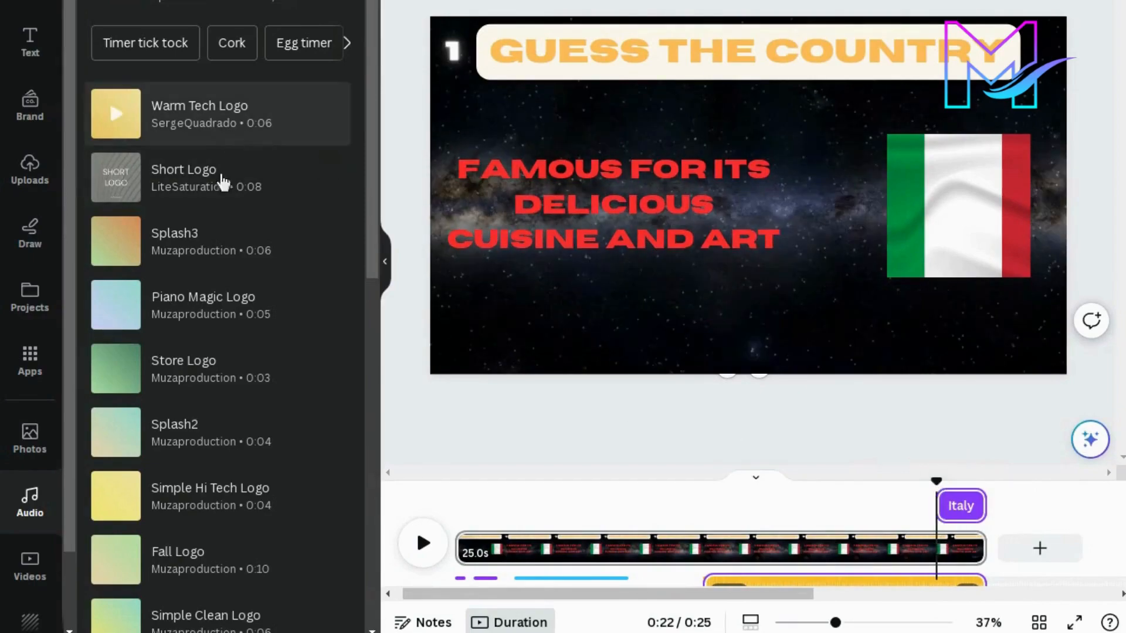
click(221, 194)
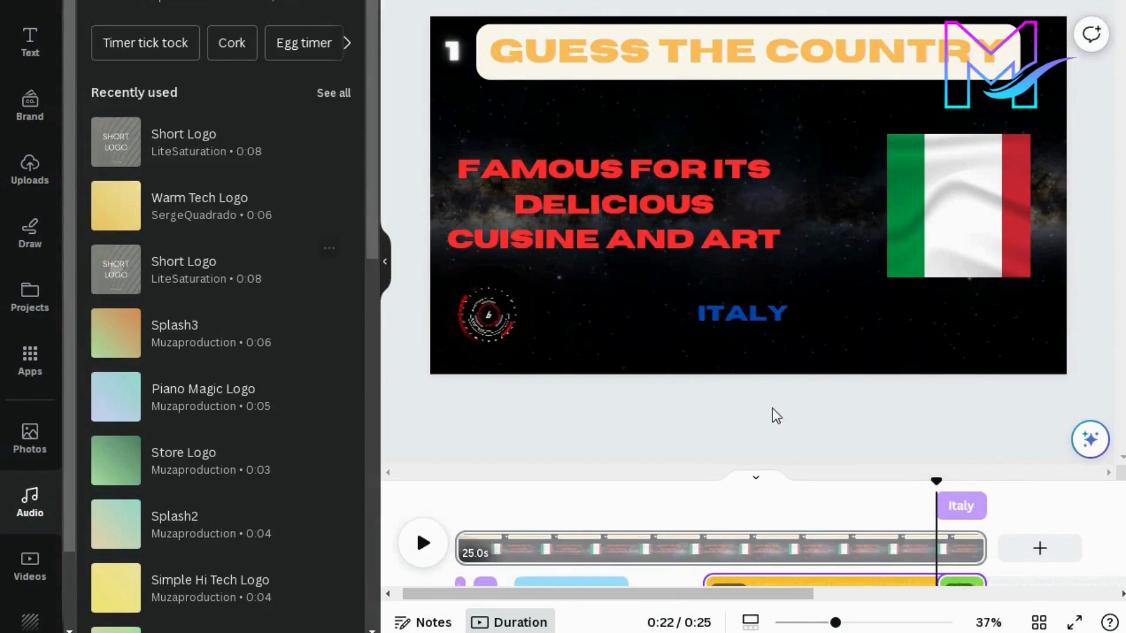
click(772, 408)
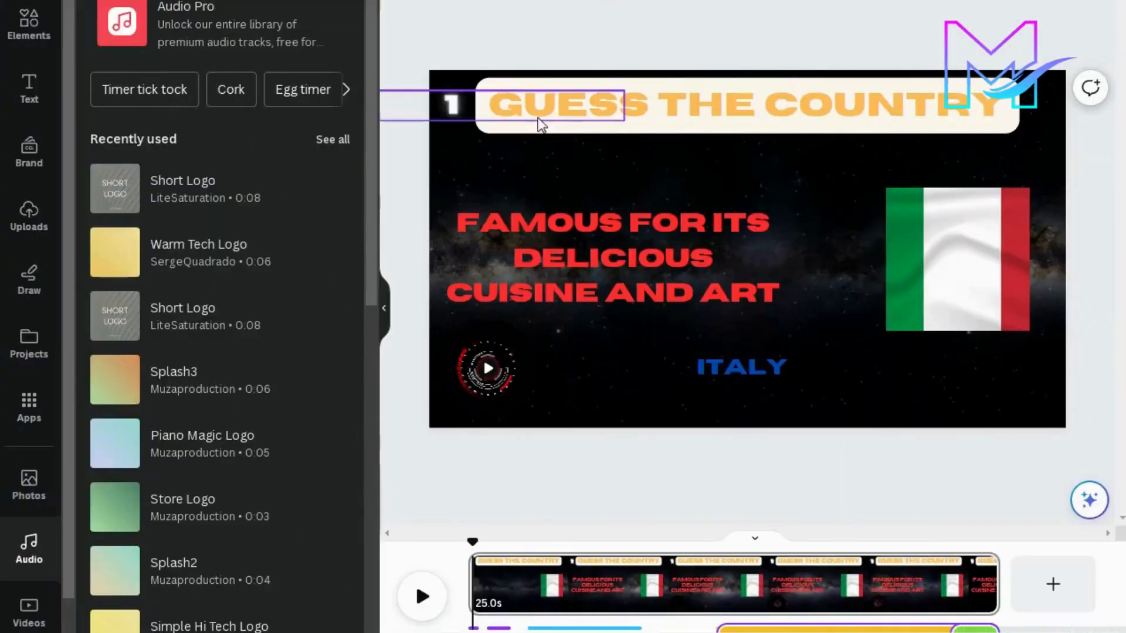
Delete the question number "1" and the "Guess the country" title from the page
click(450, 103)
right_click(451, 105)
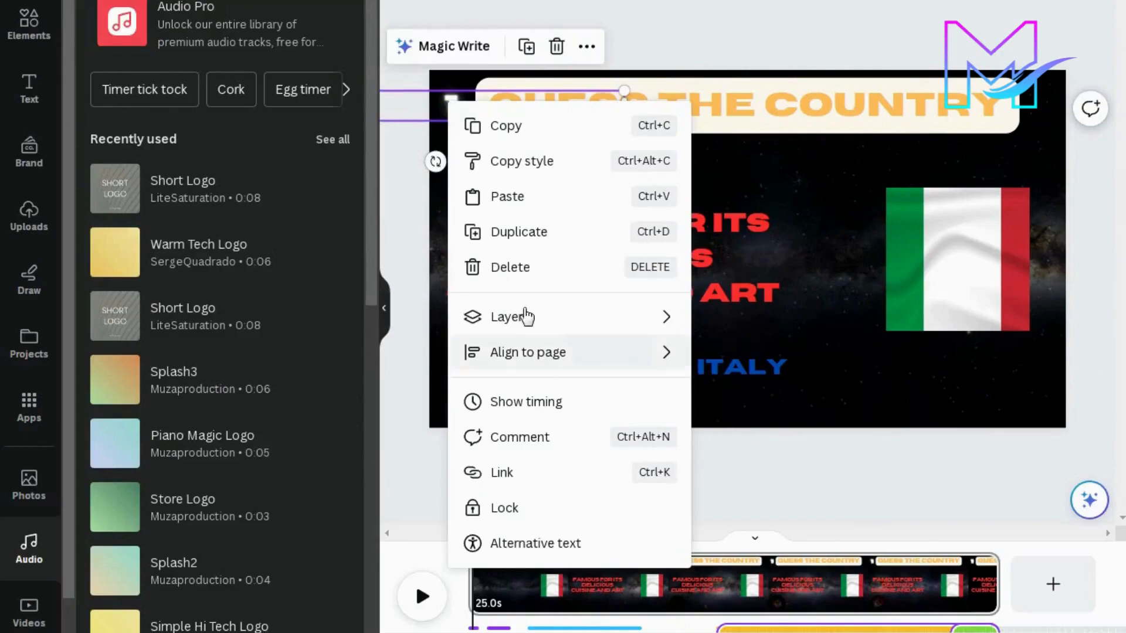
click(525, 267)
right_click(560, 124)
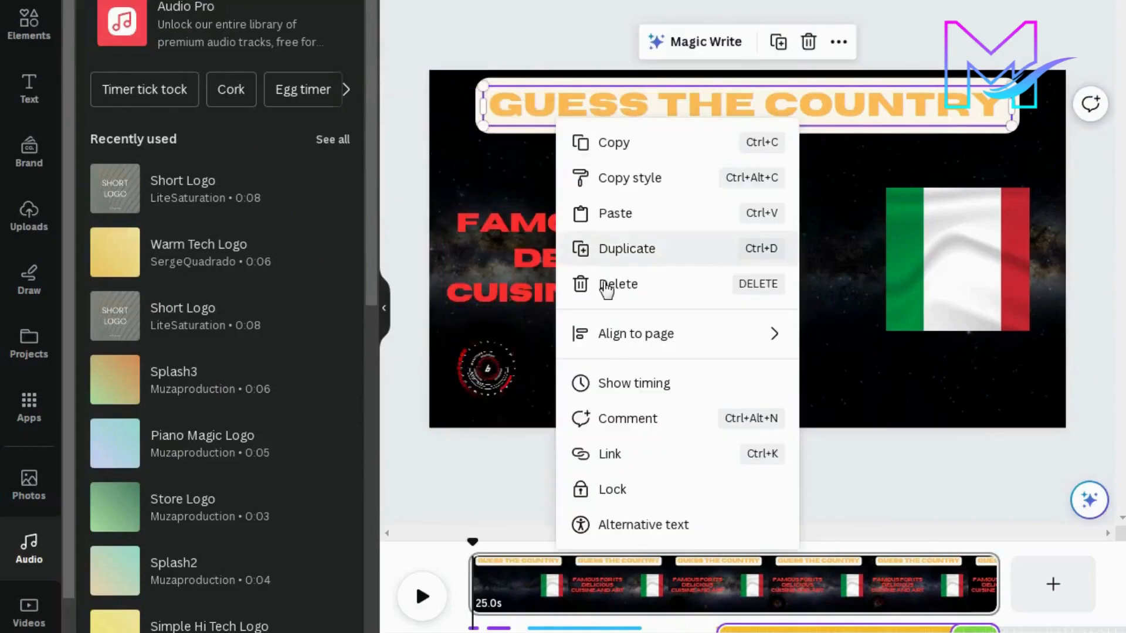
click(616, 284)
Delete the Italian flag and the red hint text from the page
right_click(958, 259)
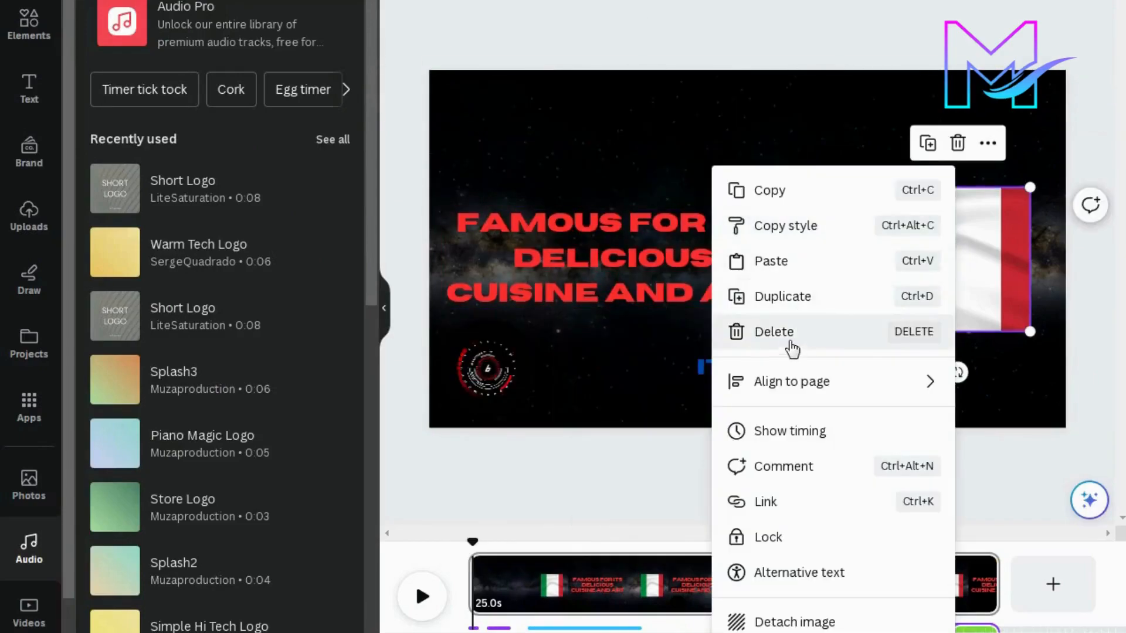
click(795, 337)
right_click(695, 257)
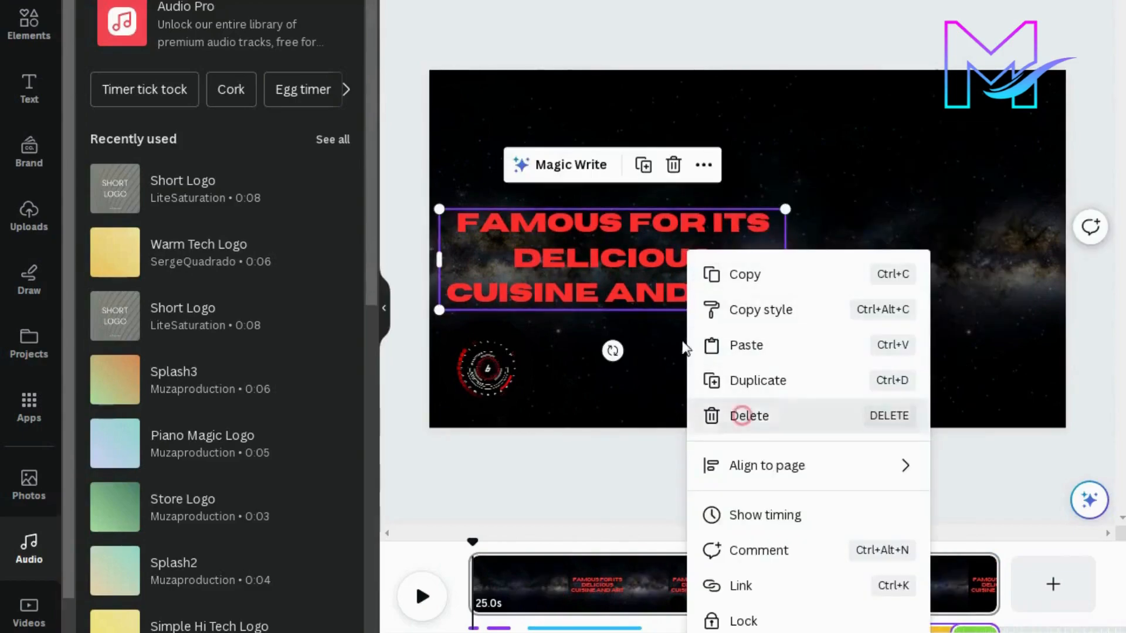
click(745, 414)
Delete the "Italy" answer text and the countdown timer, keeping only the starry background video
right_click(736, 376)
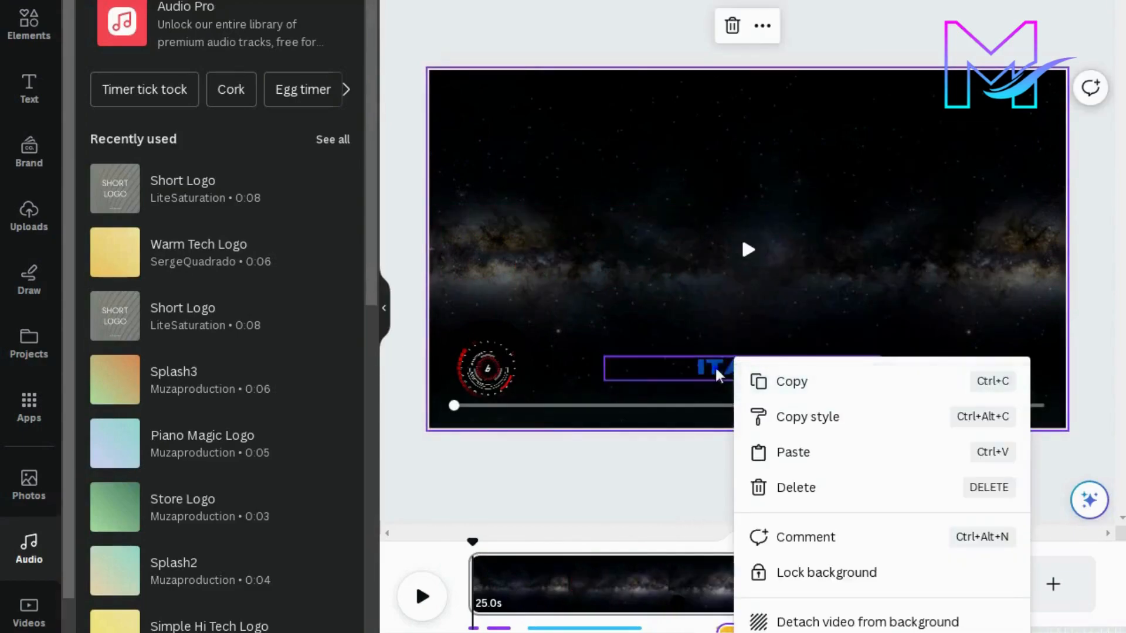
right_click(716, 369)
click(779, 429)
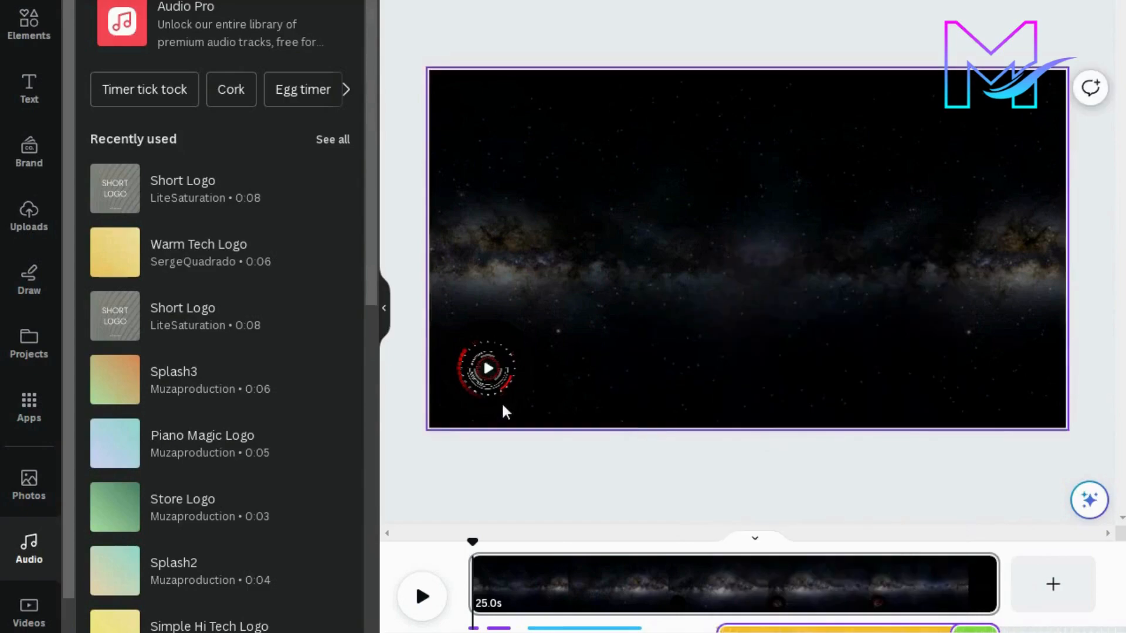
right_click(496, 366)
right_click(501, 362)
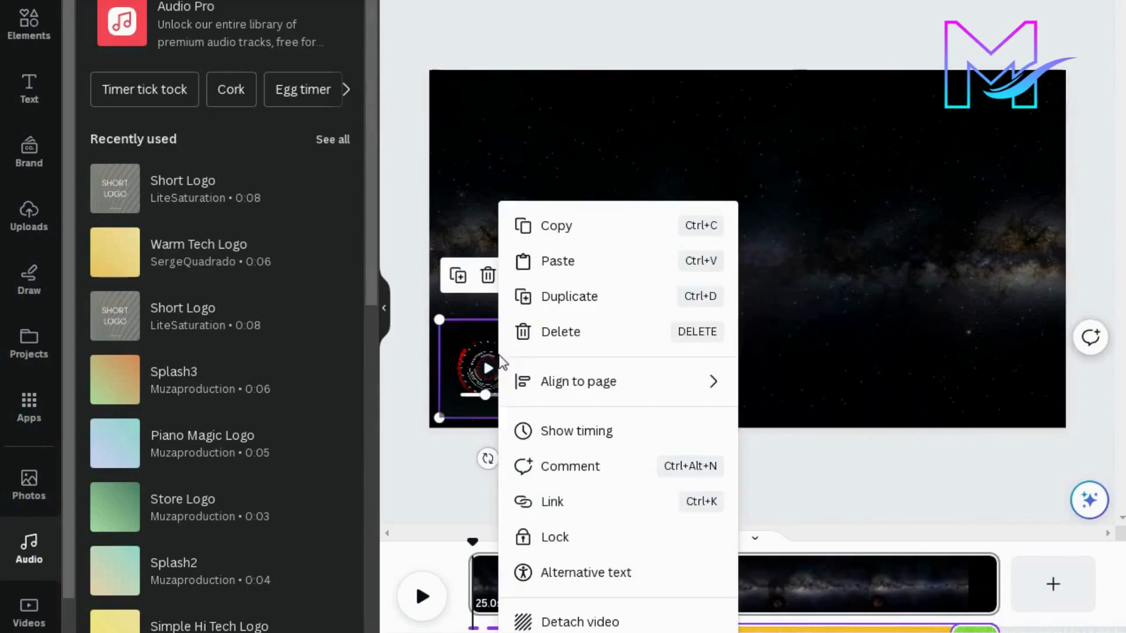
click(571, 332)
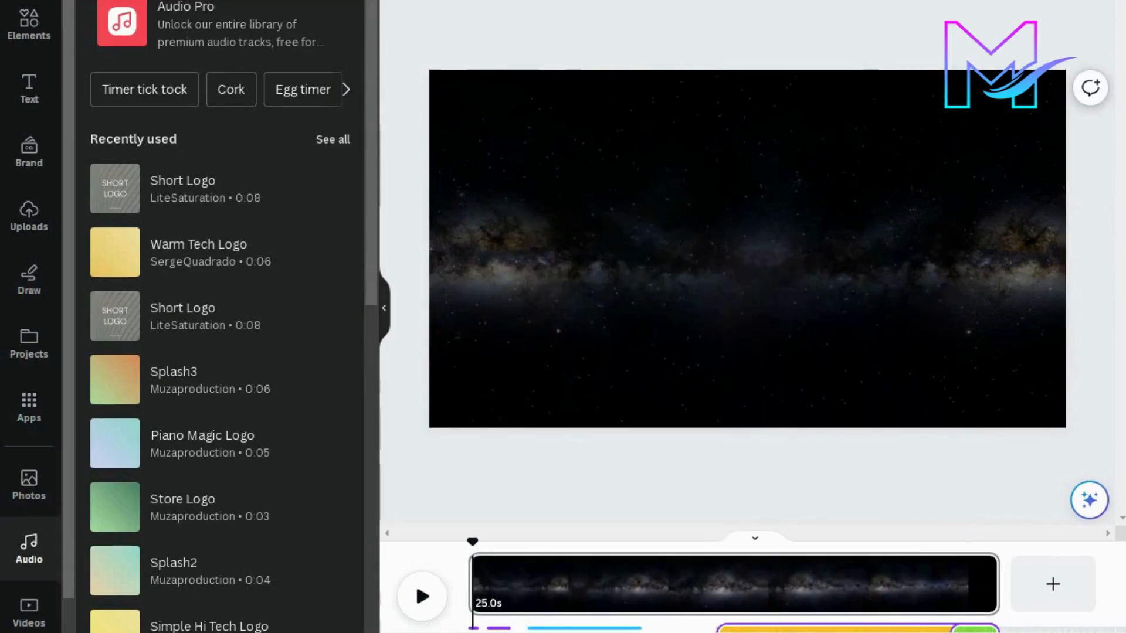
Download the background-only page with its sounds as an MP4 video
click(1075, 1)
click(866, 355)
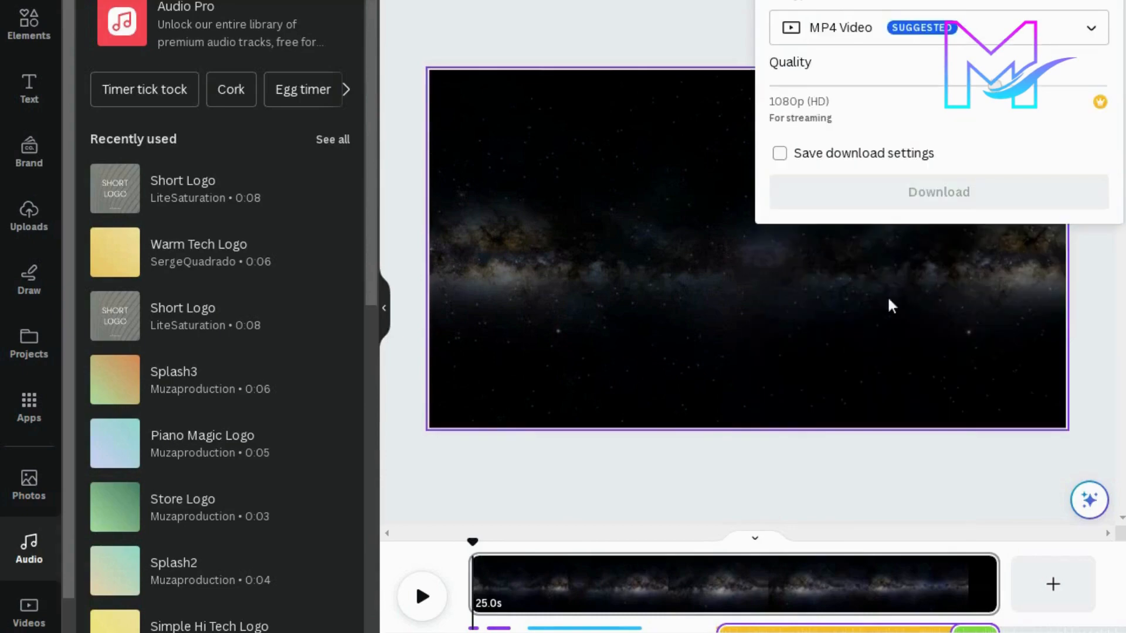
click(976, 197)
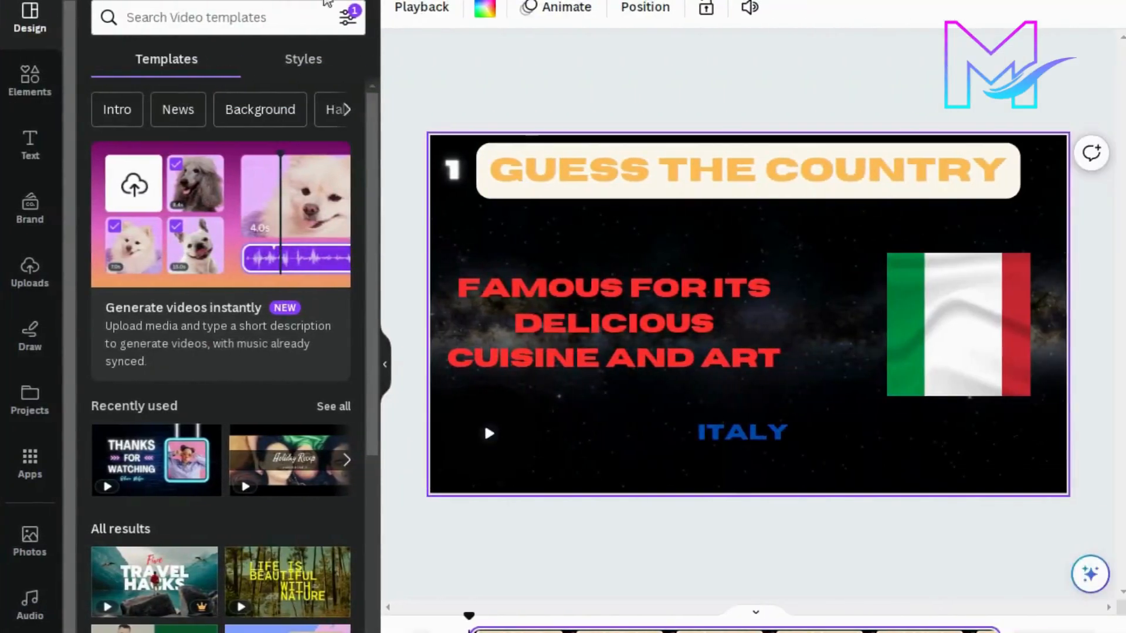
Upload the exported "project" video file to the uploaded videos
click(26, 269)
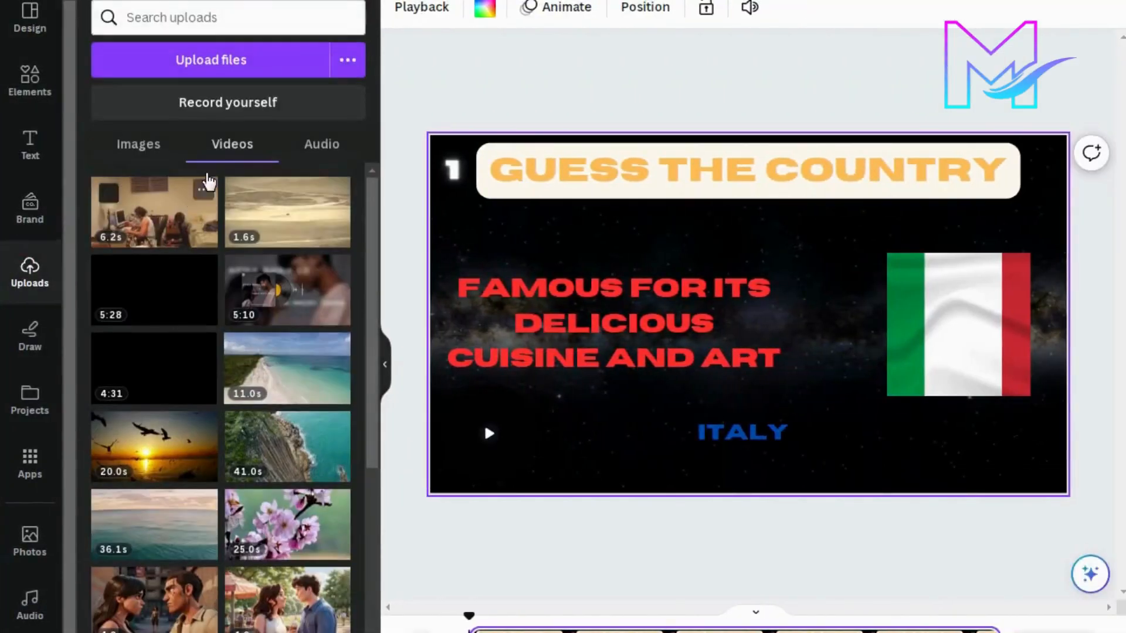
click(243, 68)
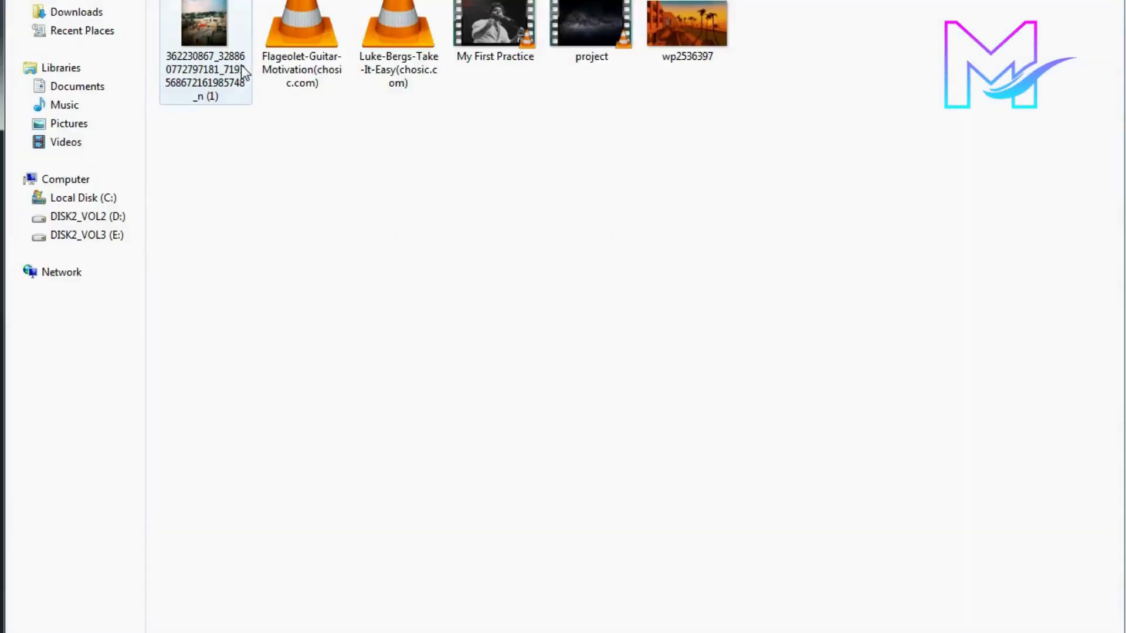
double_click(596, 38)
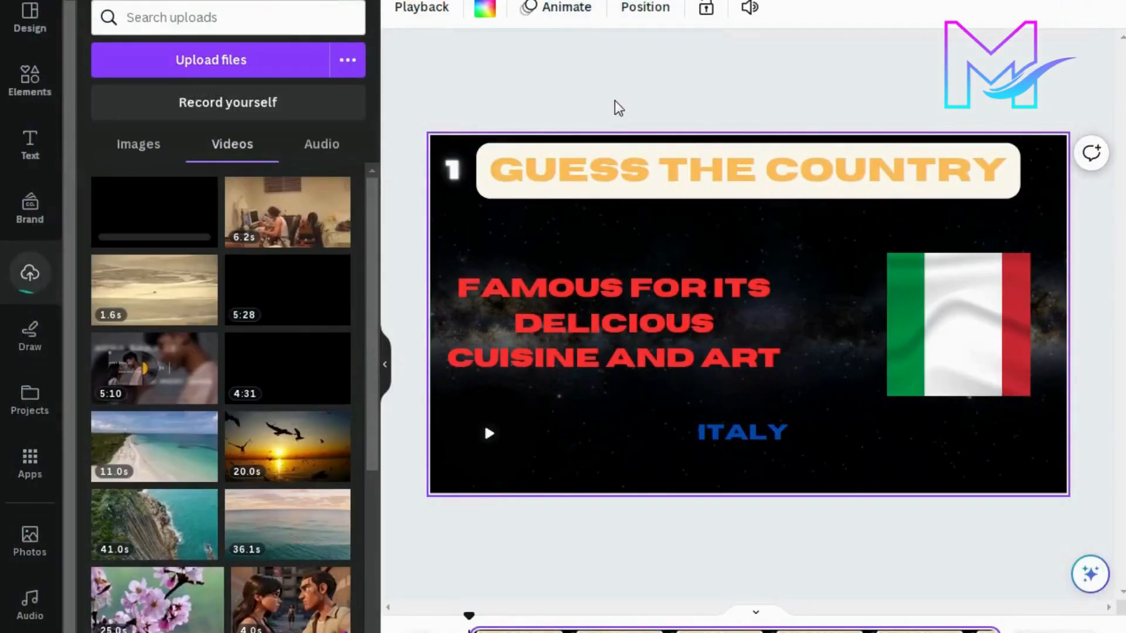
Delete the starry background video from the page and place the newly uploaded 25-second video across the whole page instead
click(483, 237)
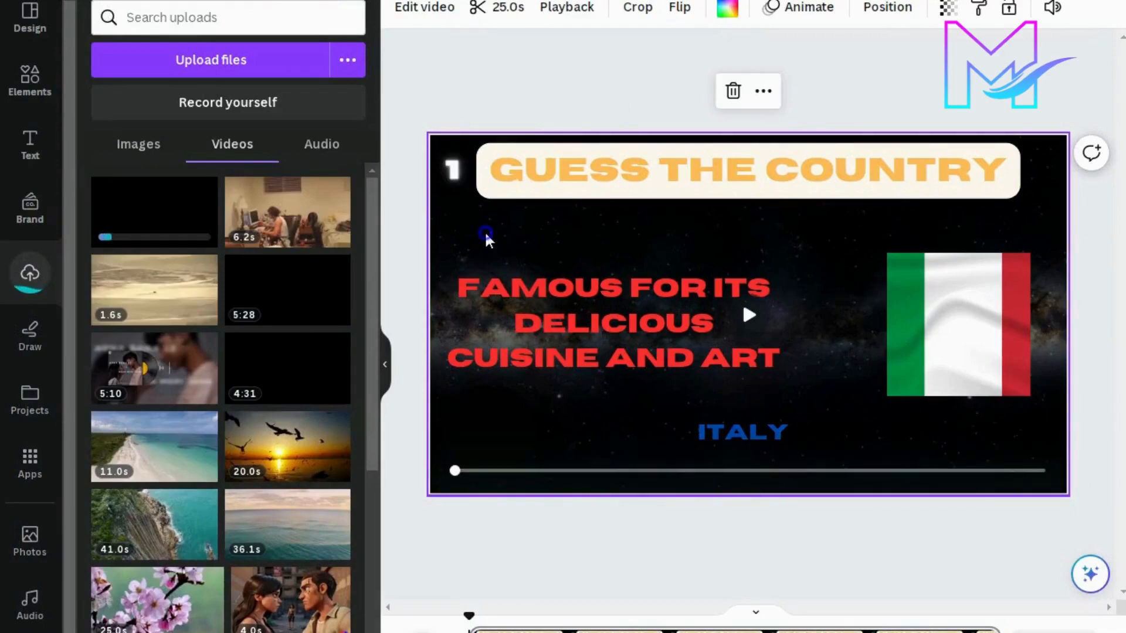
right_click(486, 234)
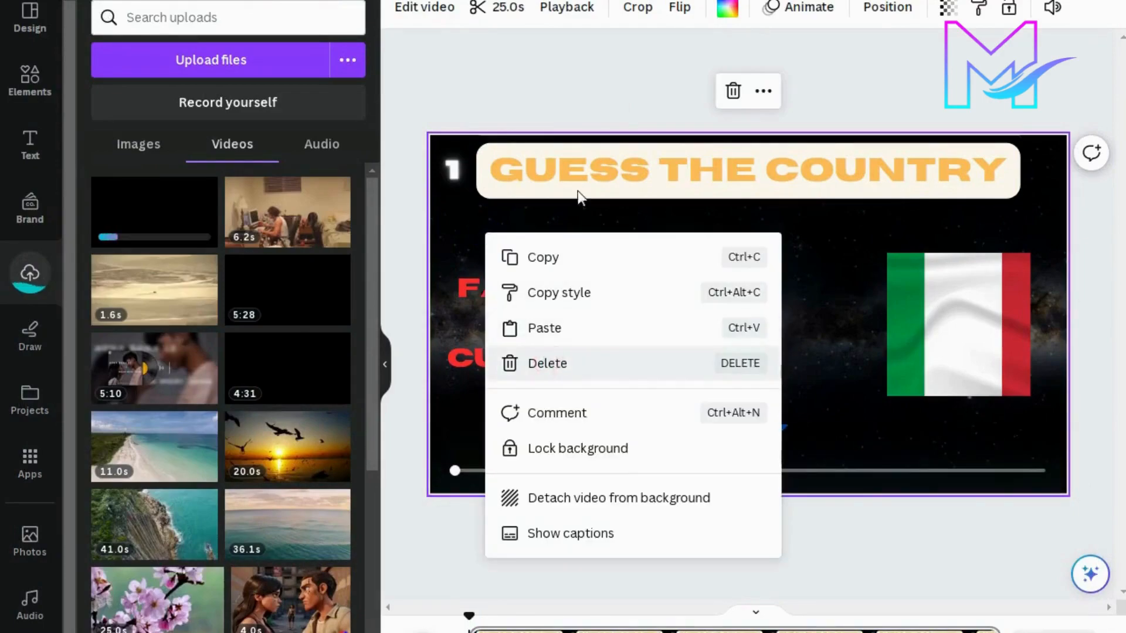
key(Delete)
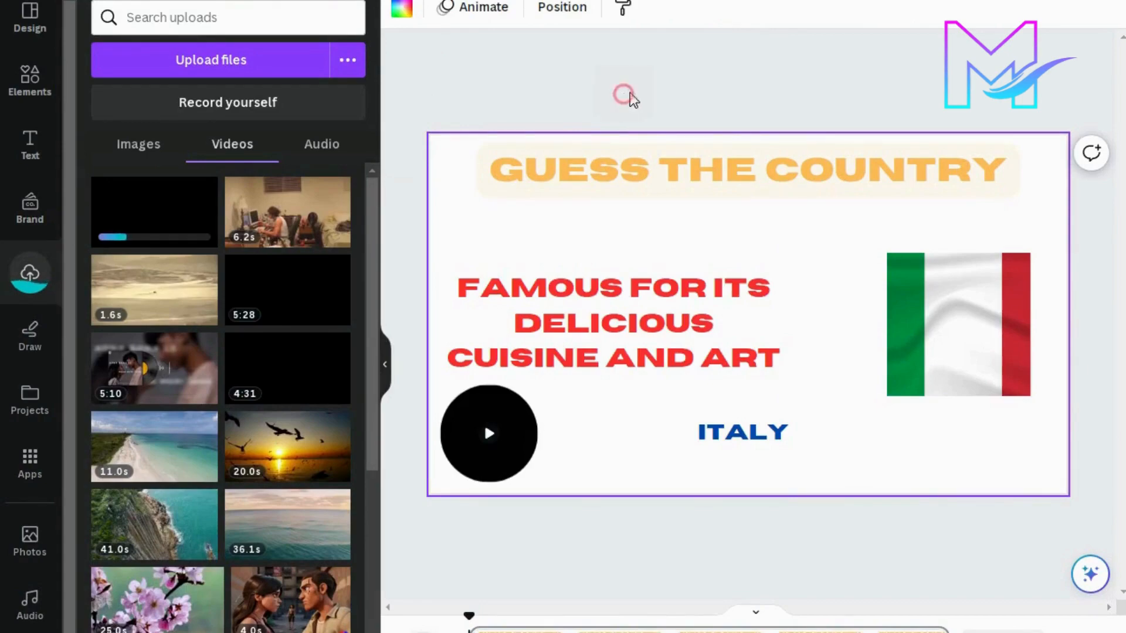
click(625, 98)
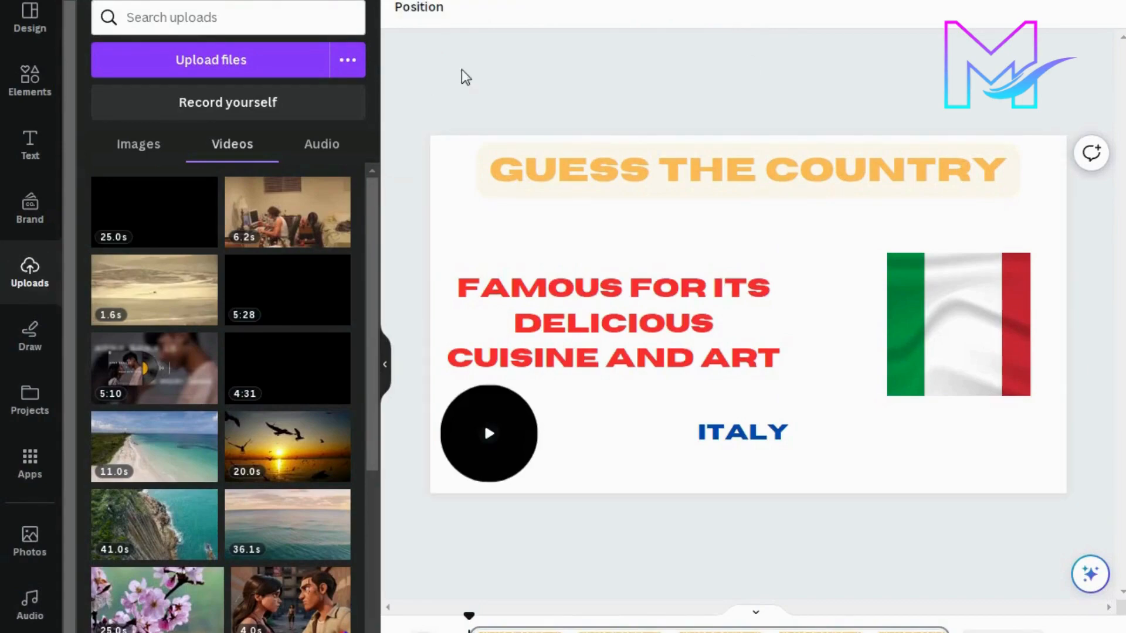
drag(158, 227, 452, 234)
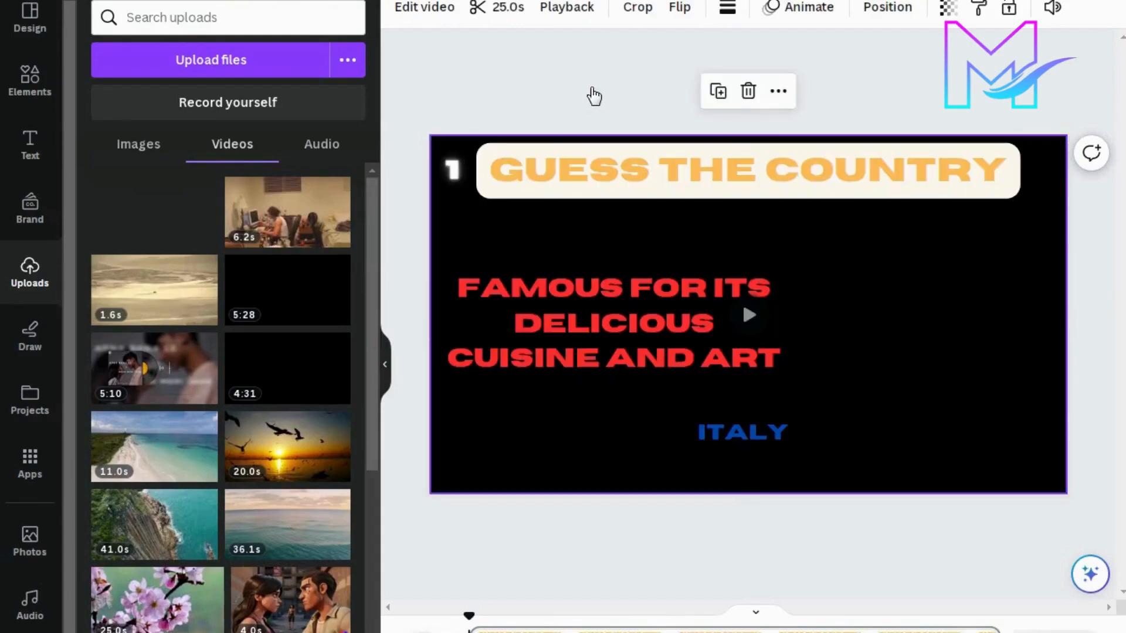
click(608, 78)
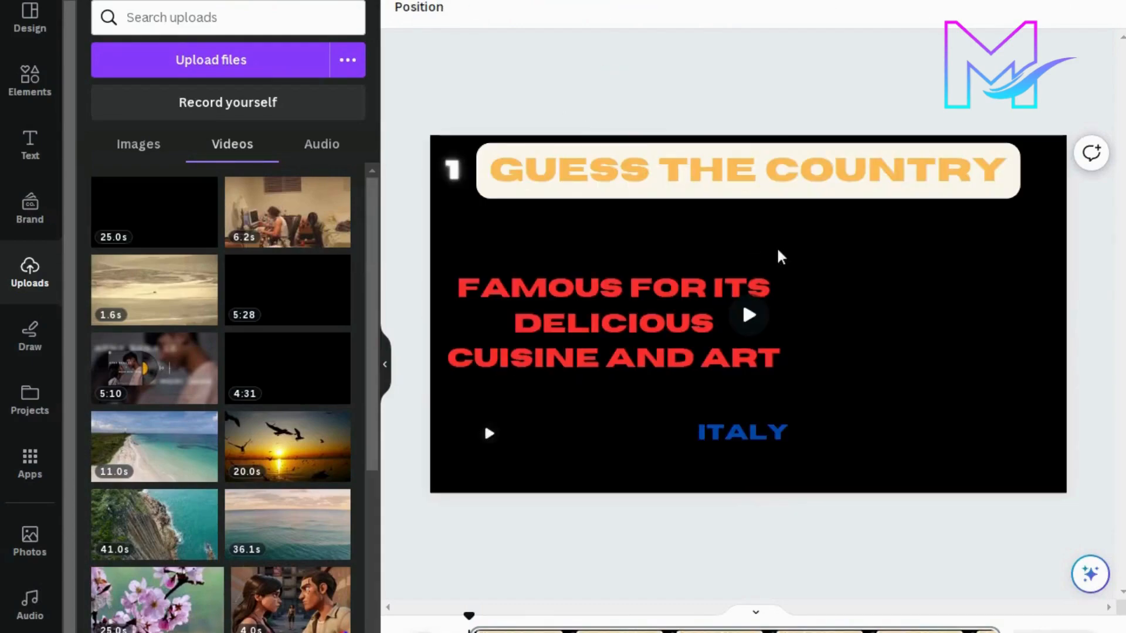
Reorder the layers so the countdown timer and the Italian flag sit above the new background video
right_click(916, 345)
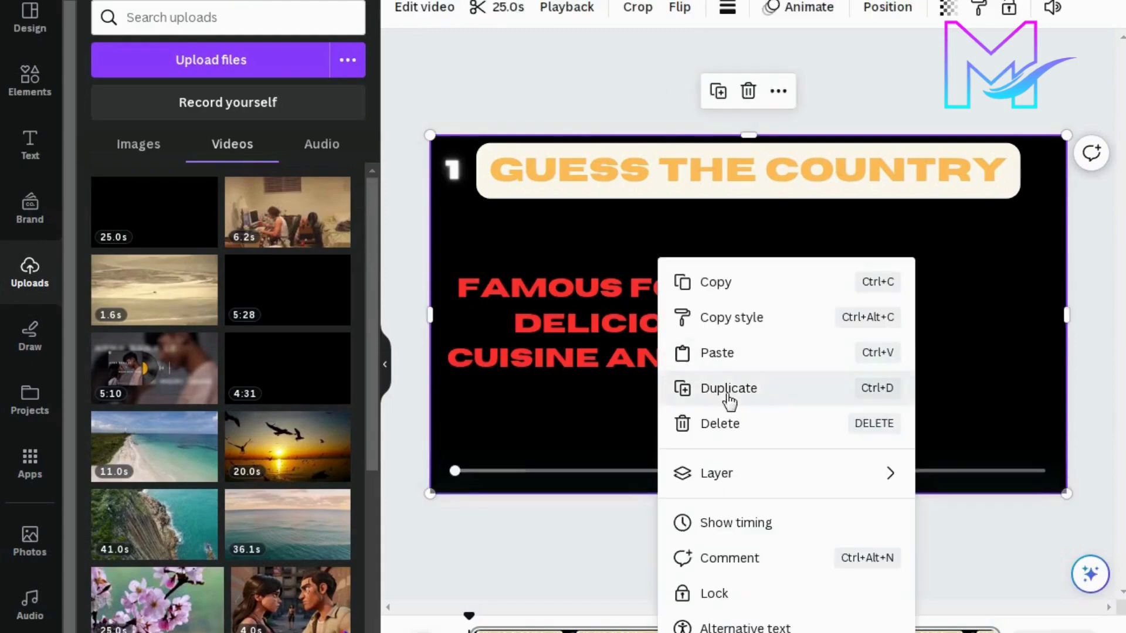
mouse_move(760, 490)
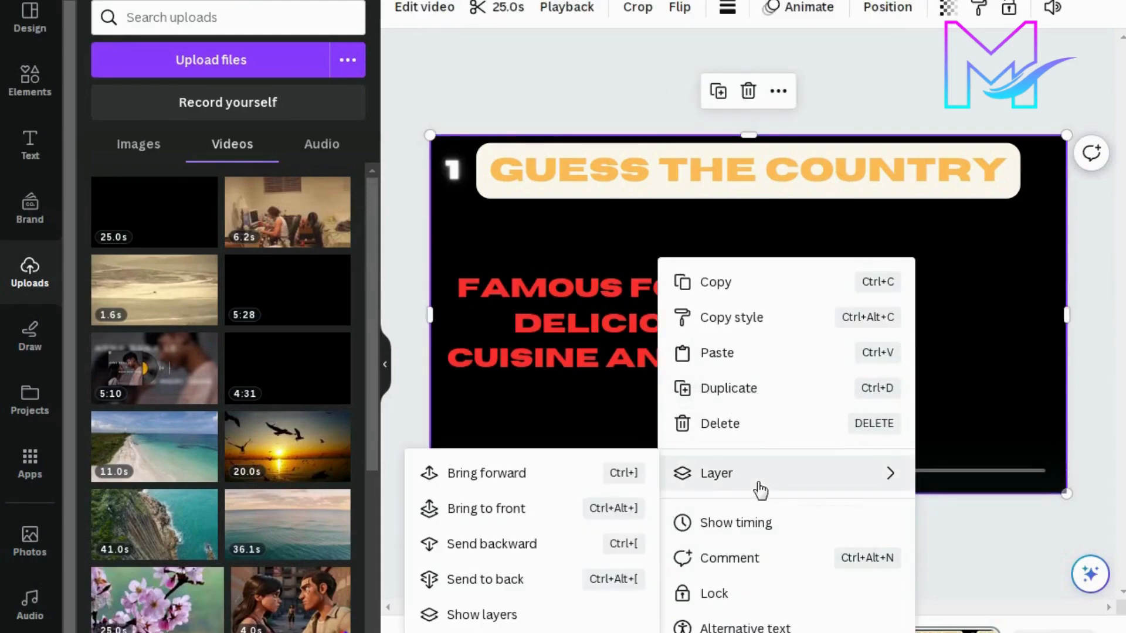
click(529, 617)
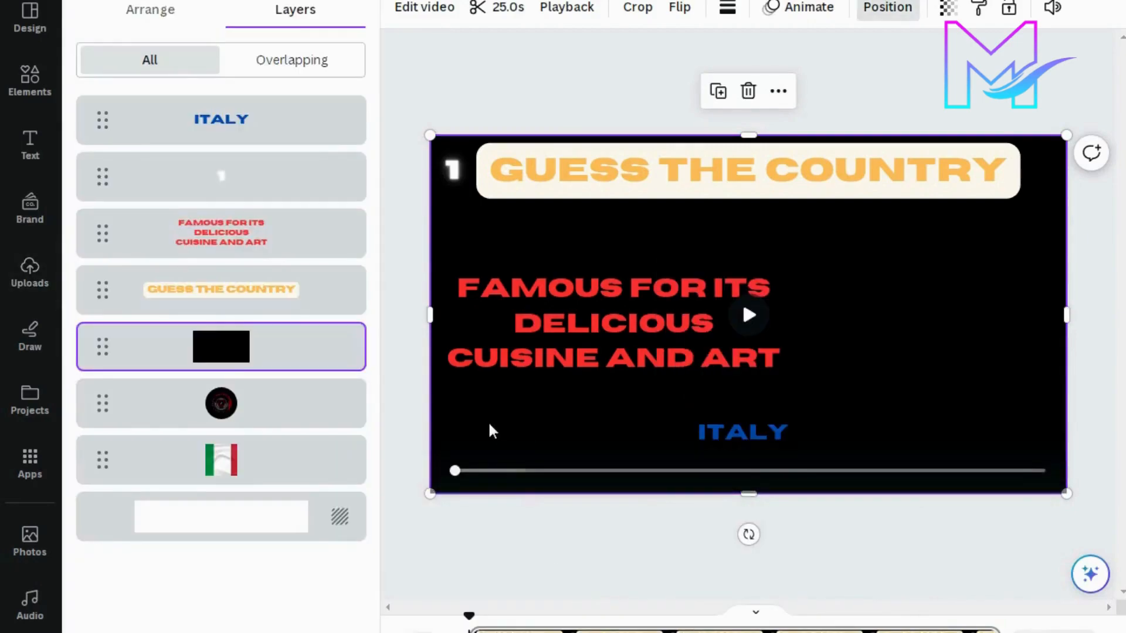
drag(282, 415, 294, 342)
drag(261, 449, 270, 375)
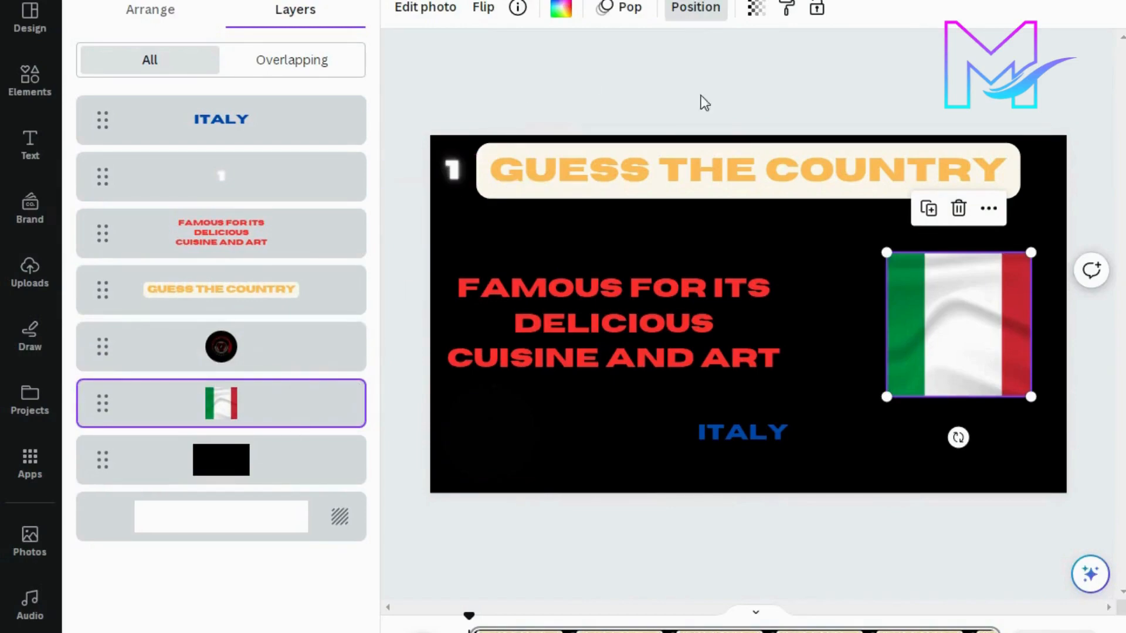
click(543, 101)
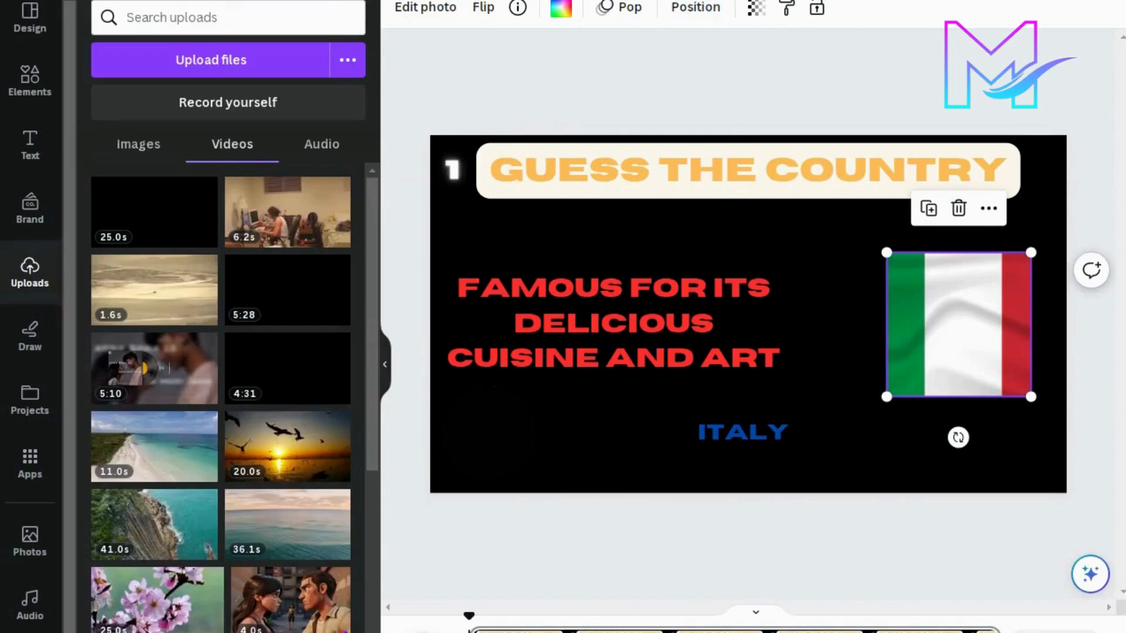
Search the save folders for "fla" and create a new folder for the "waving flags of Italy" photo
click(225, 66)
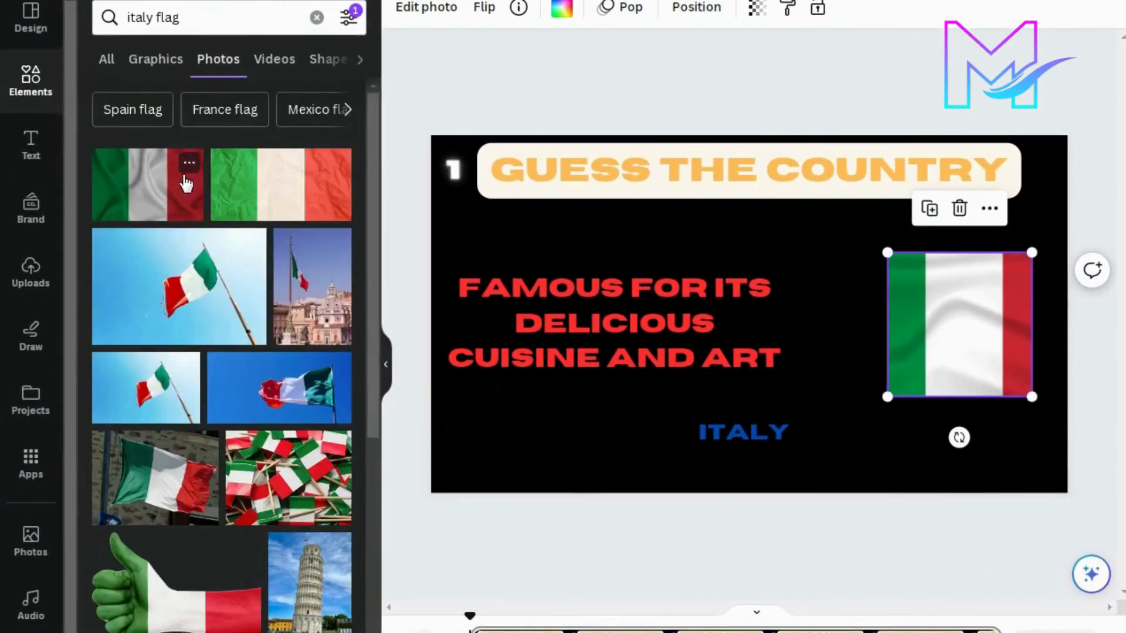
click(193, 168)
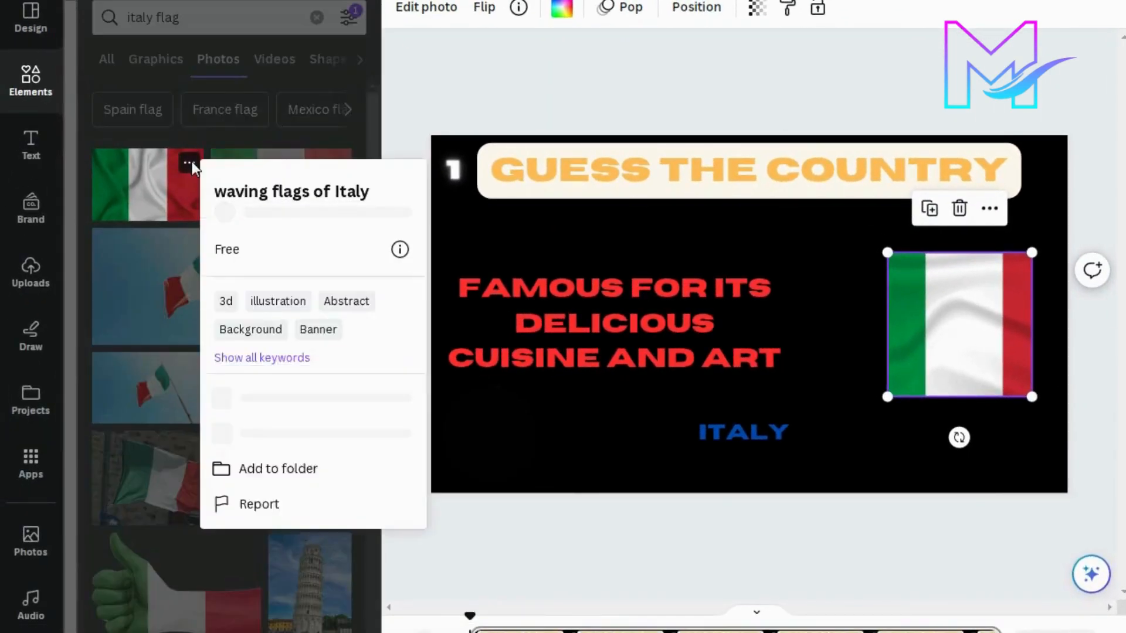
click(331, 481)
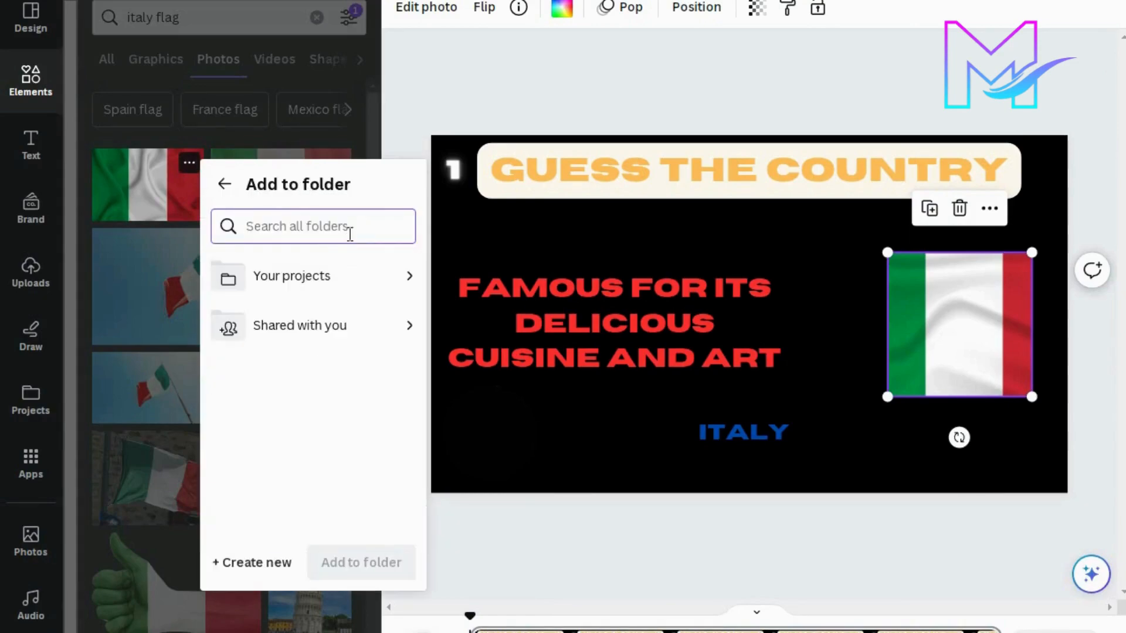
click(352, 232)
text(fl)
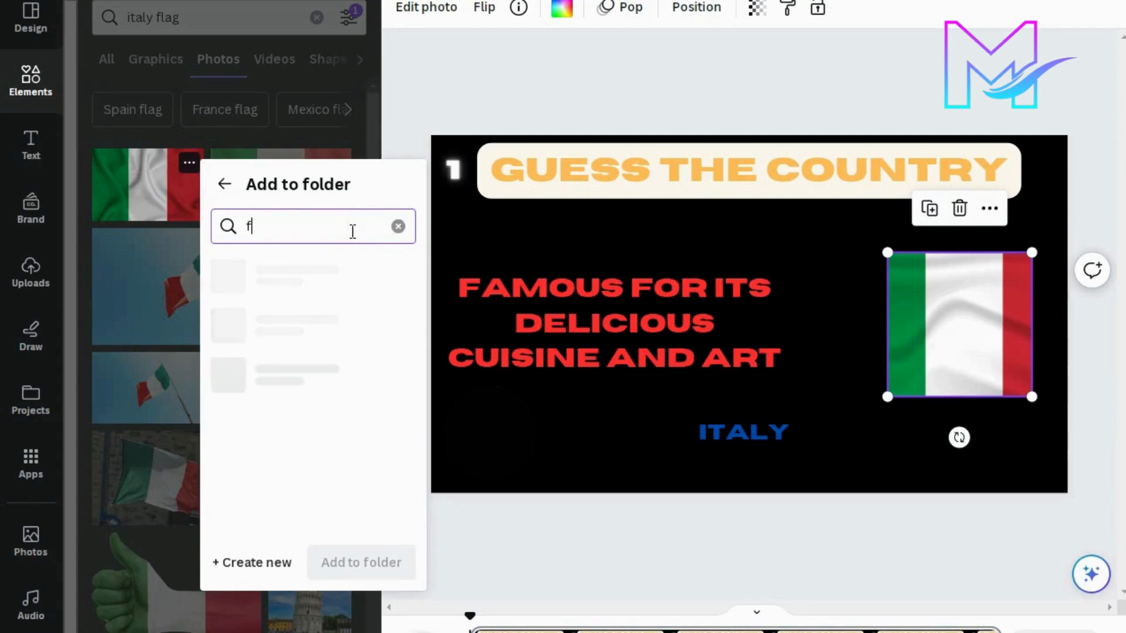
text(a)
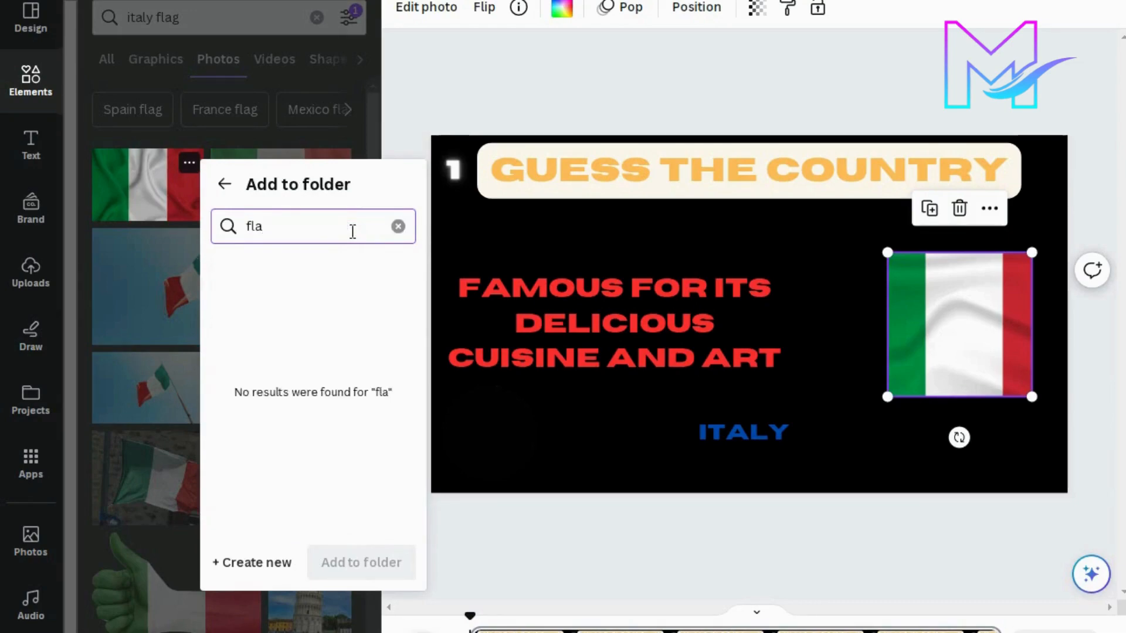
click(258, 563)
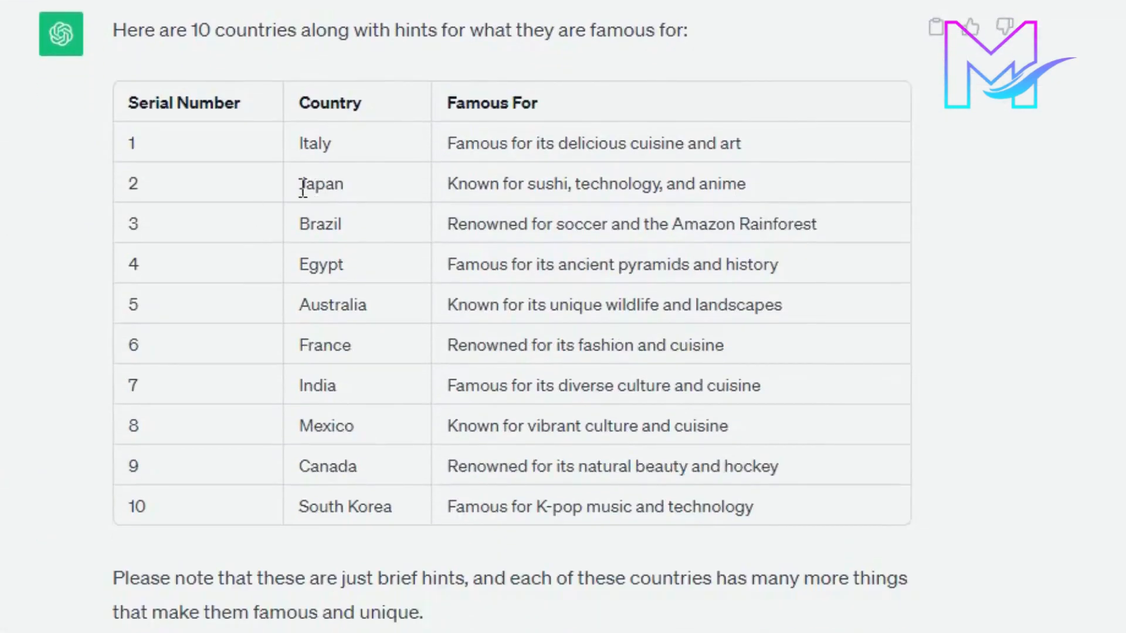
Copy "Japan" from the country table in ChatGPT and search the Canva photos for "Japan flag"
drag(299, 186, 361, 187)
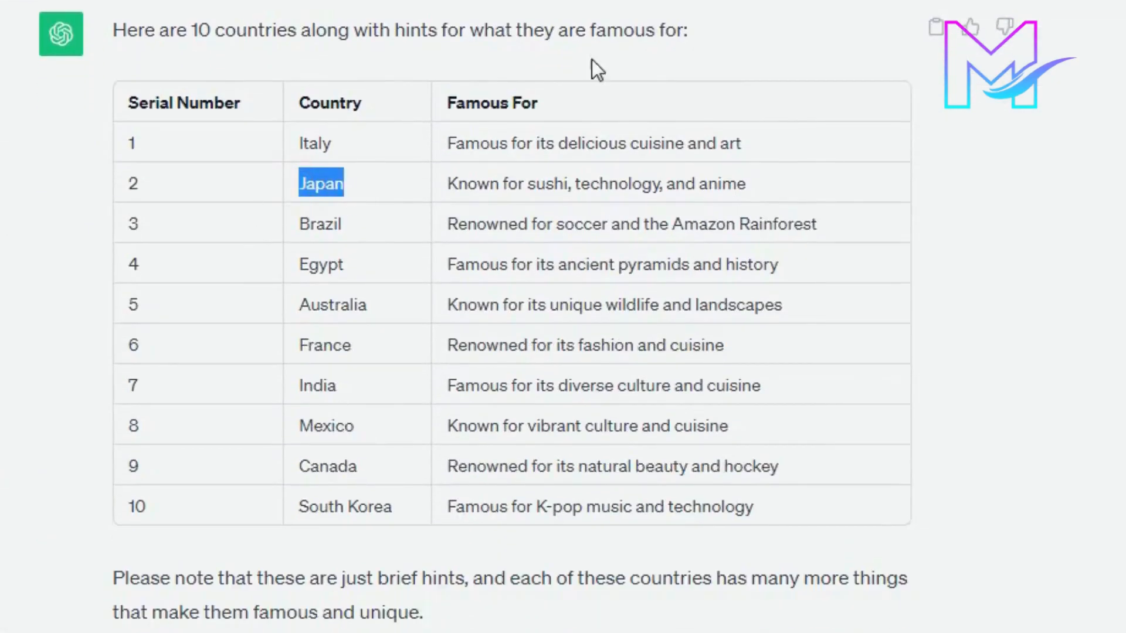
right_click(296, 186)
click(314, 201)
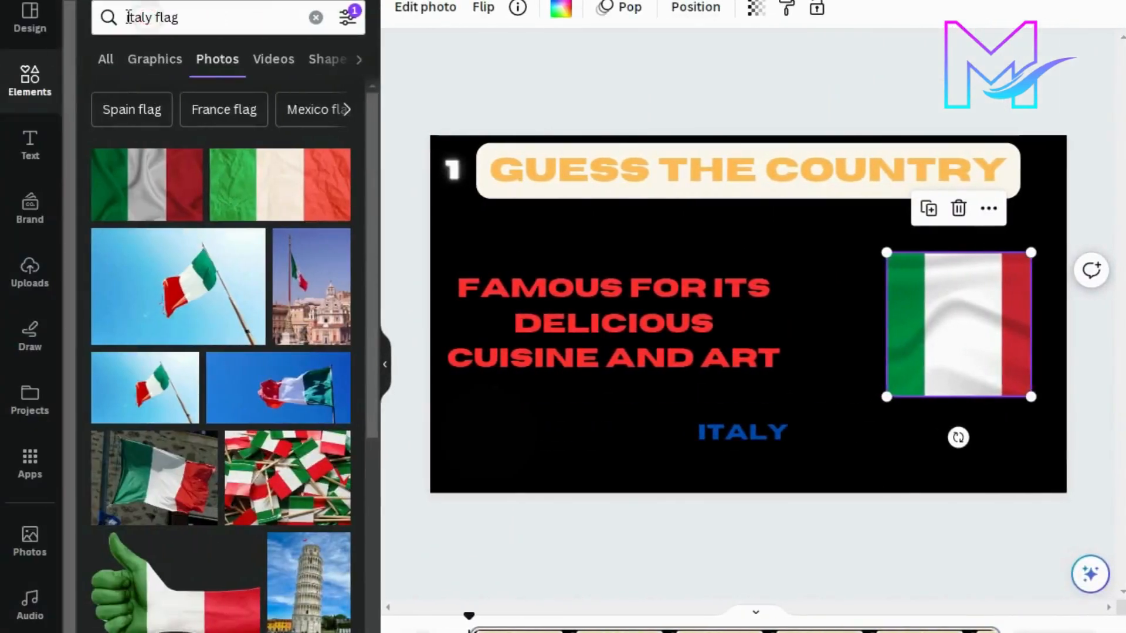
double_click(127, 17)
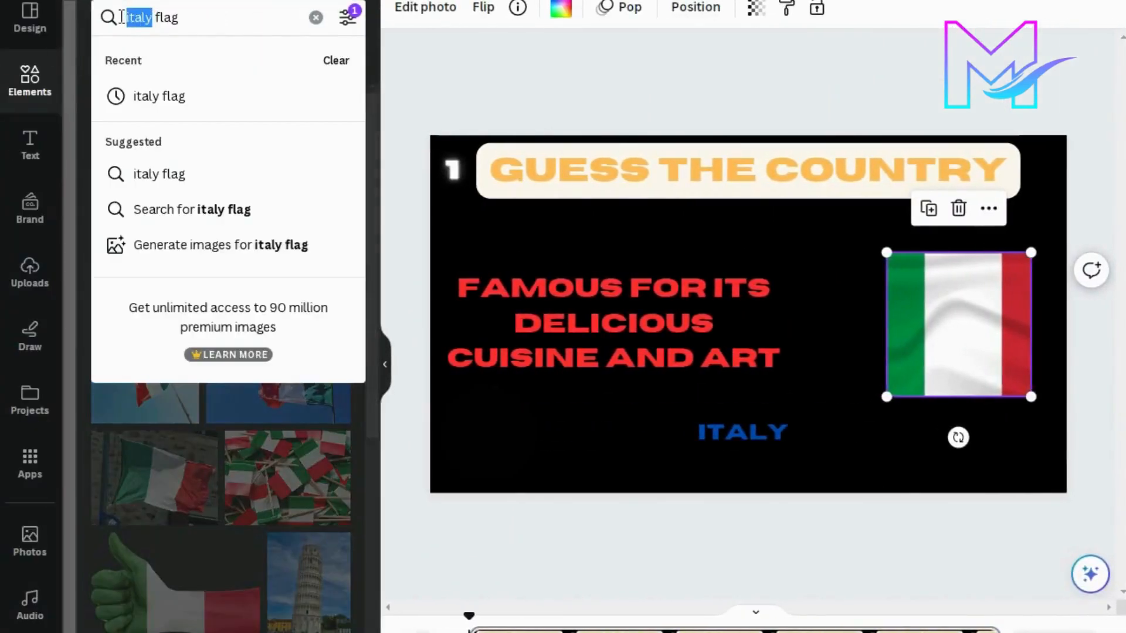
right_click(137, 18)
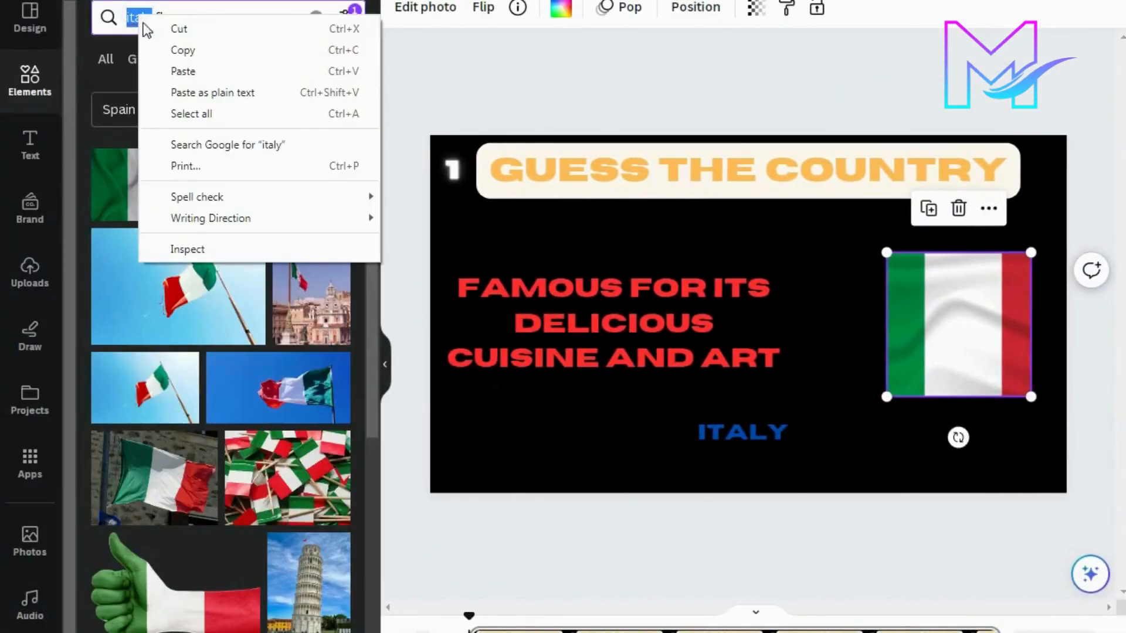
click(171, 71)
key(Return)
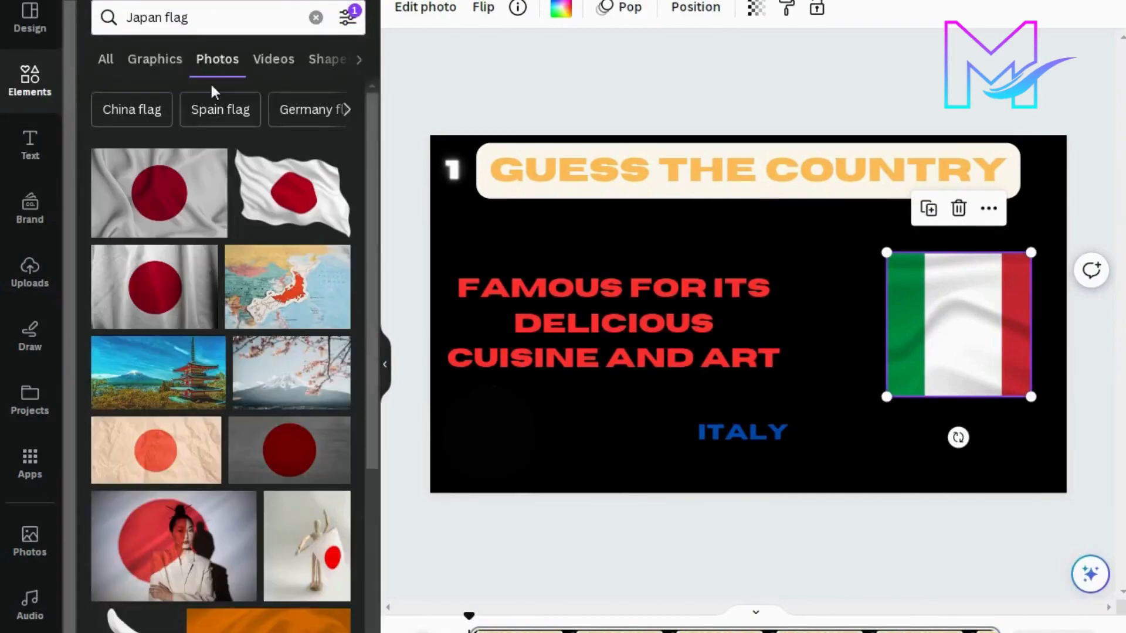
Save the waving flag of Japan photo to the "flag" folder
click(215, 164)
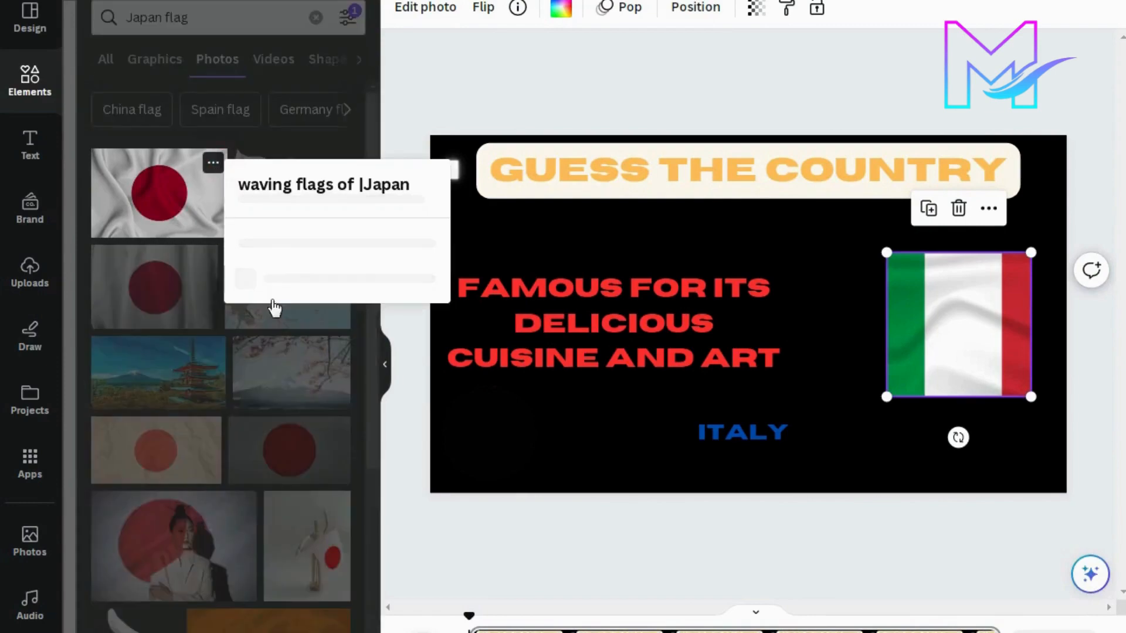
click(336, 485)
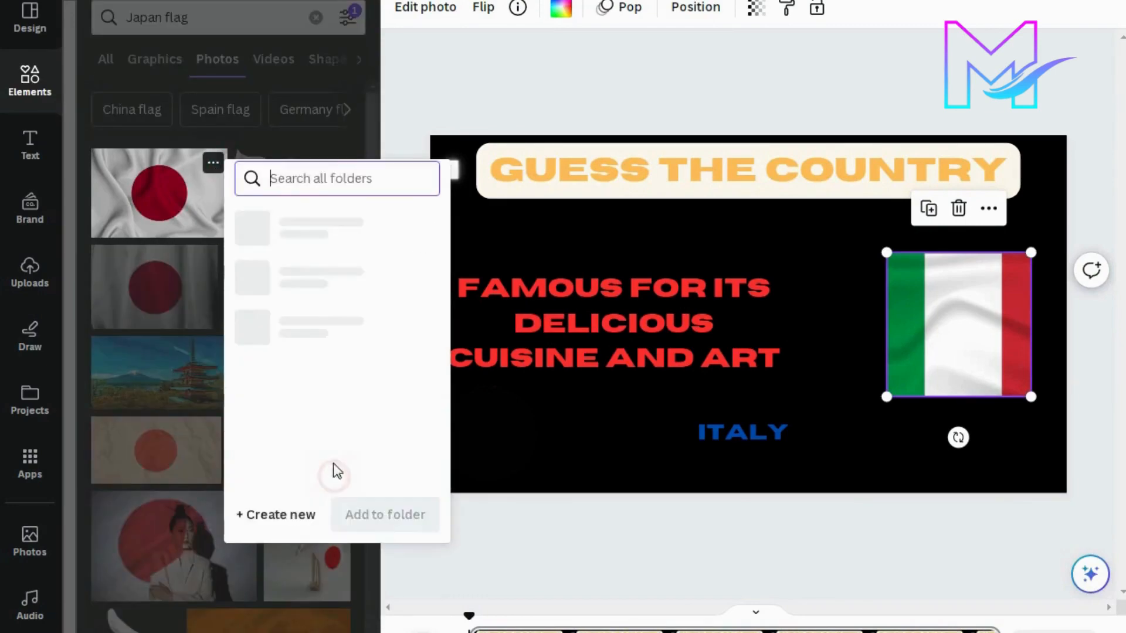
click(350, 327)
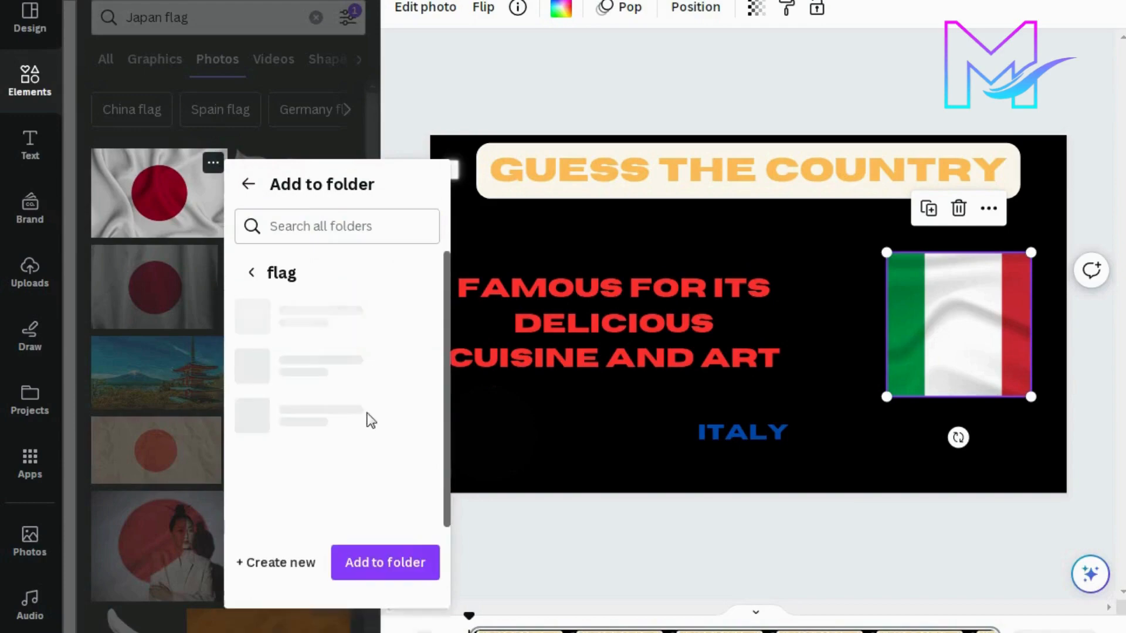
click(410, 560)
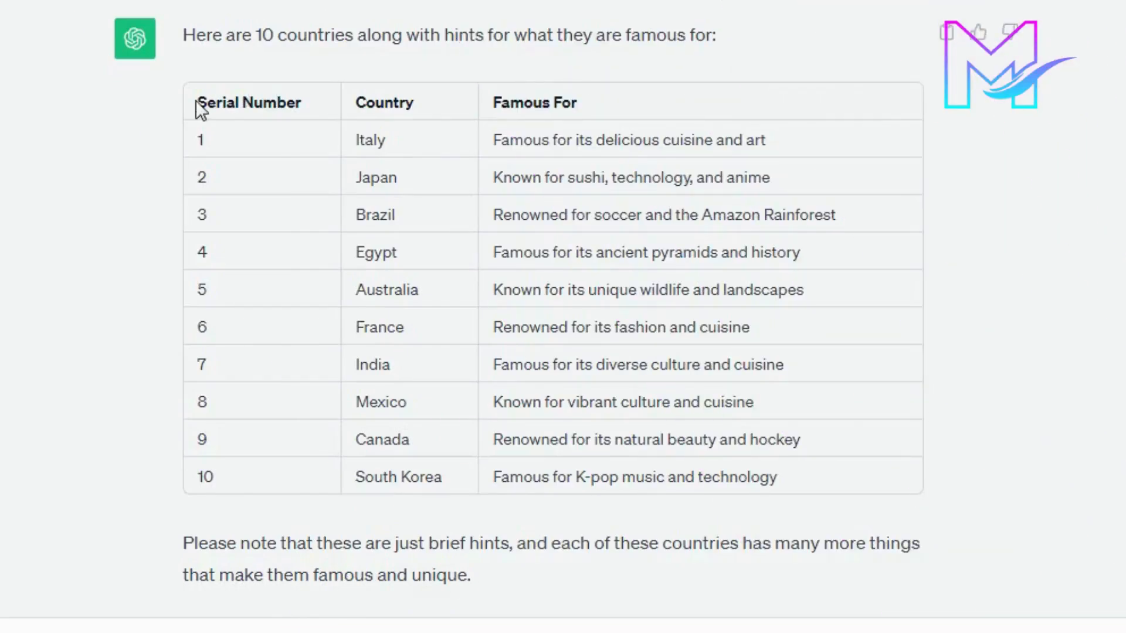
Copy the whole table of 10 countries with their serial numbers and hints from the ChatGPT answer
drag(198, 105, 927, 445)
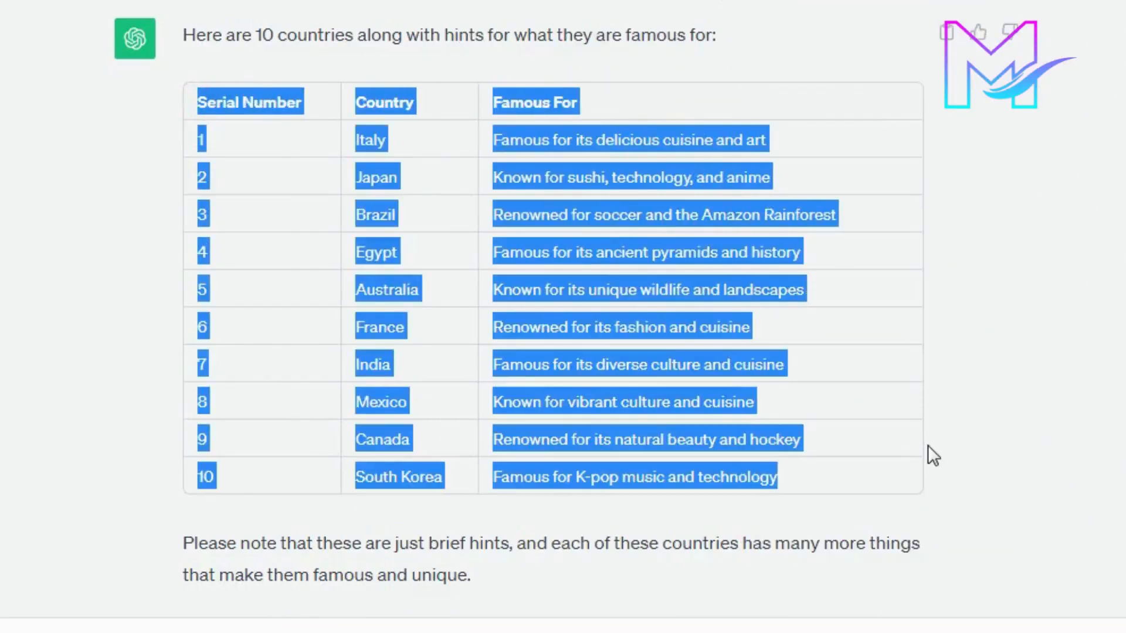
right_click(649, 275)
click(647, 288)
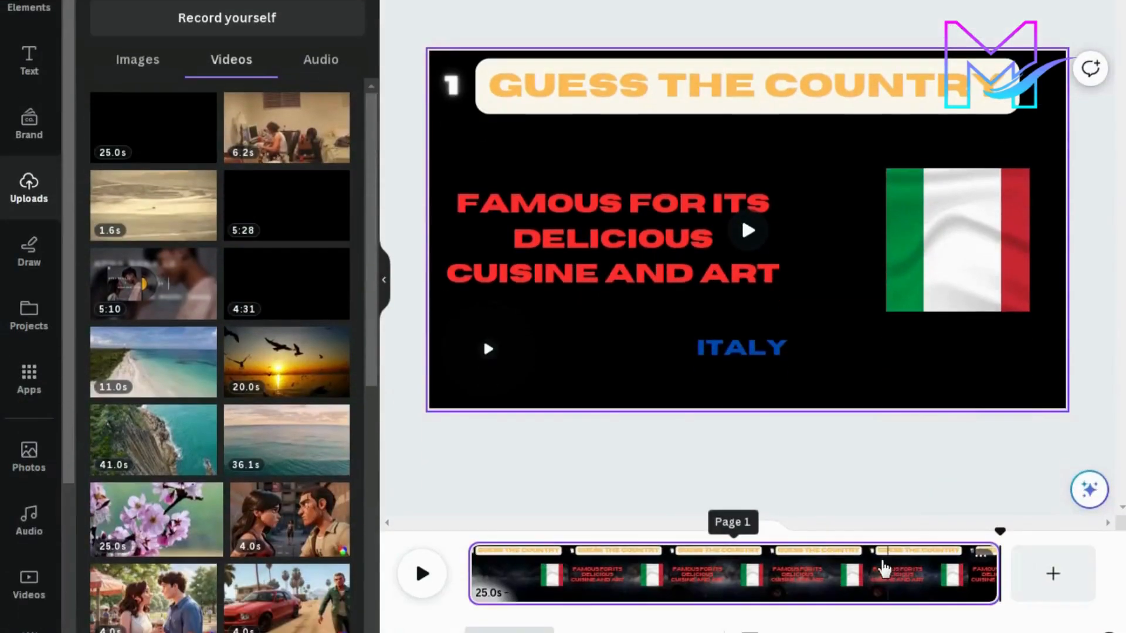
Duplicate the Italy quiz page and move to the copy
right_click(883, 571)
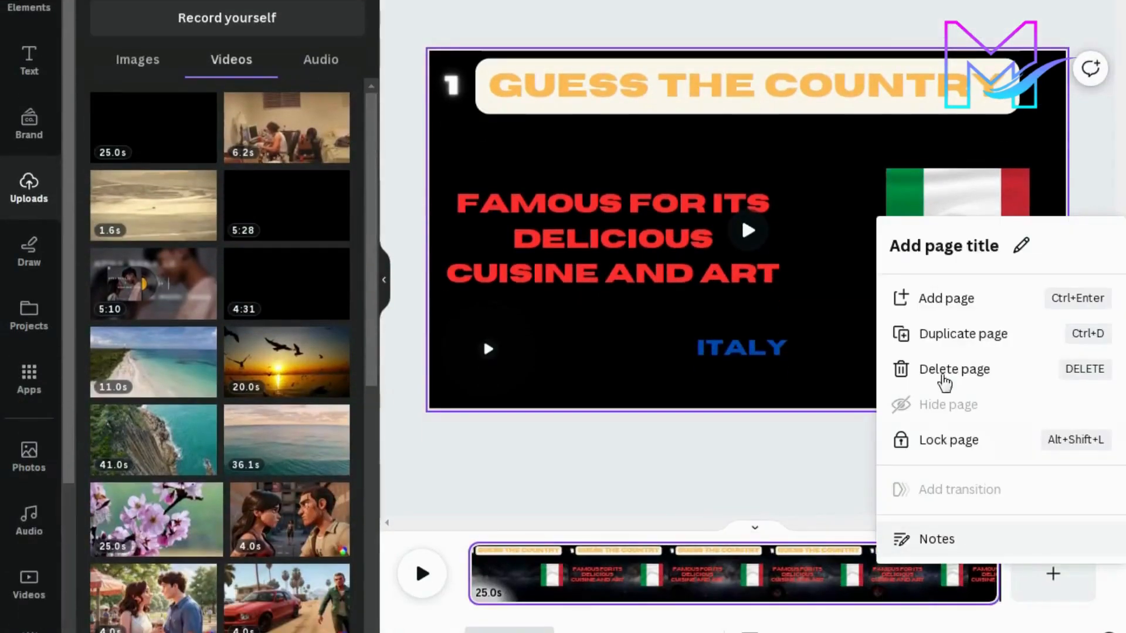
click(952, 335)
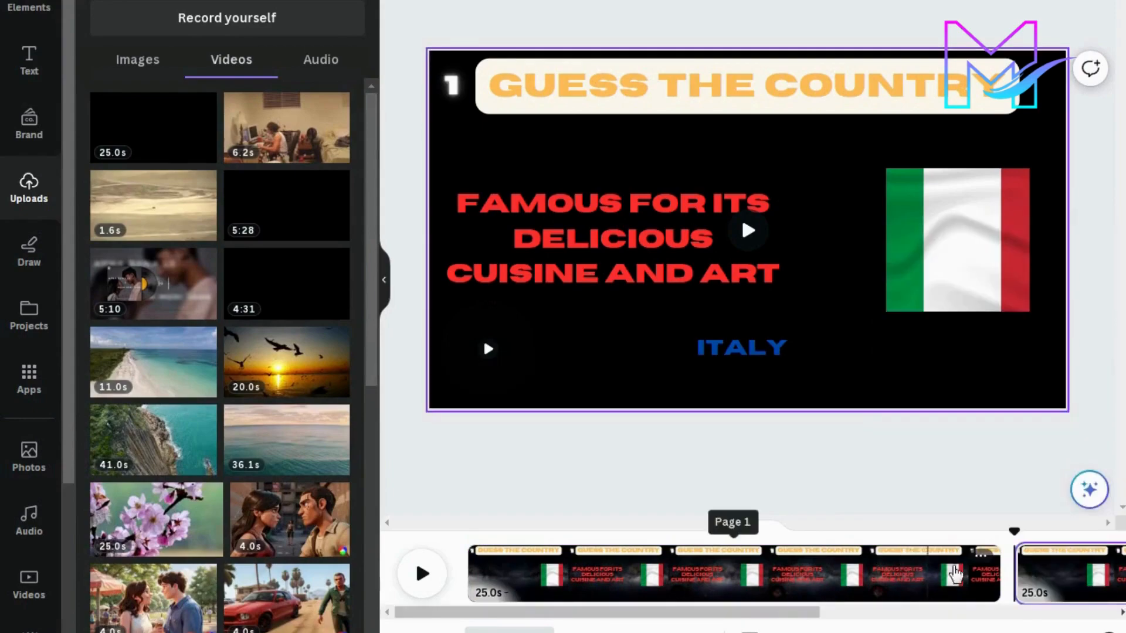
drag(744, 613, 826, 615)
click(892, 571)
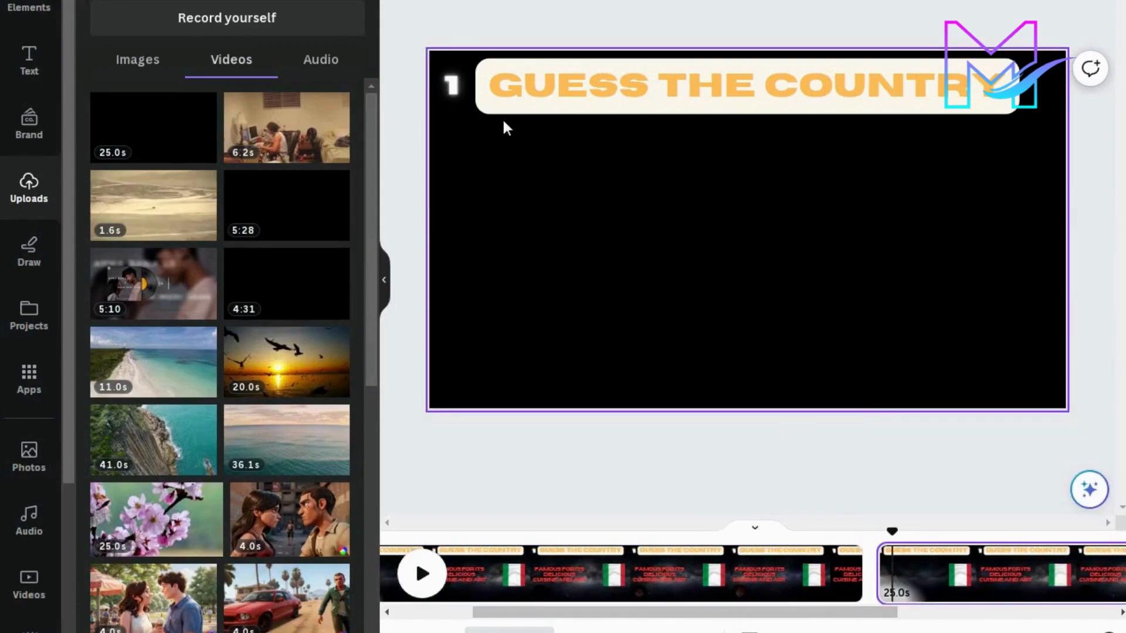
Change the question number on the duplicated page to 2
click(454, 86)
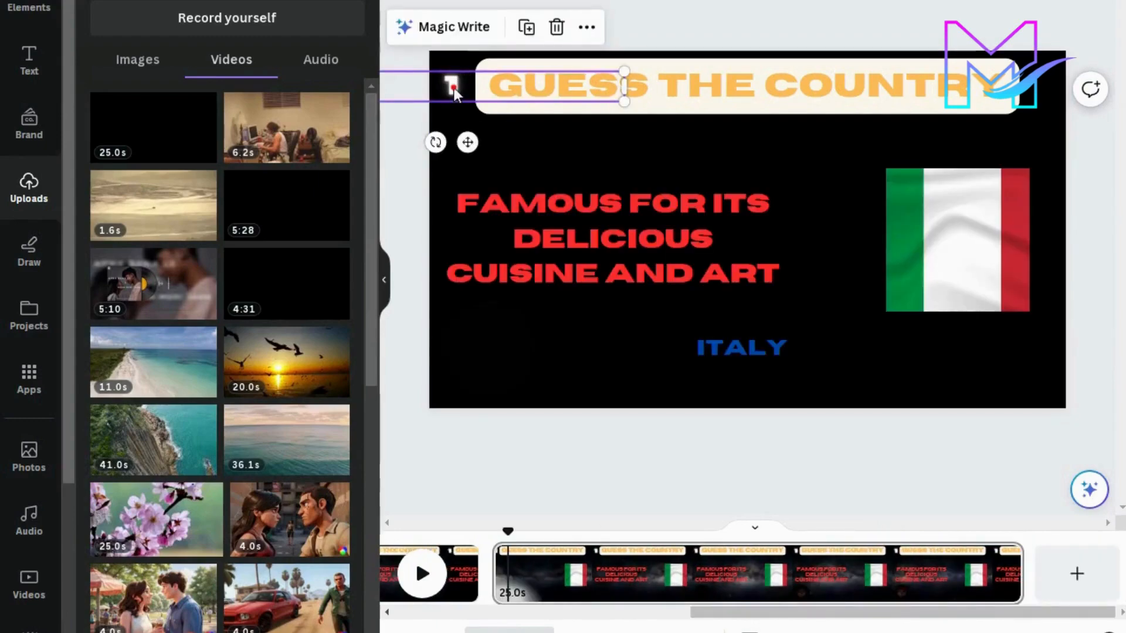
key(BackSpace)
text(2)
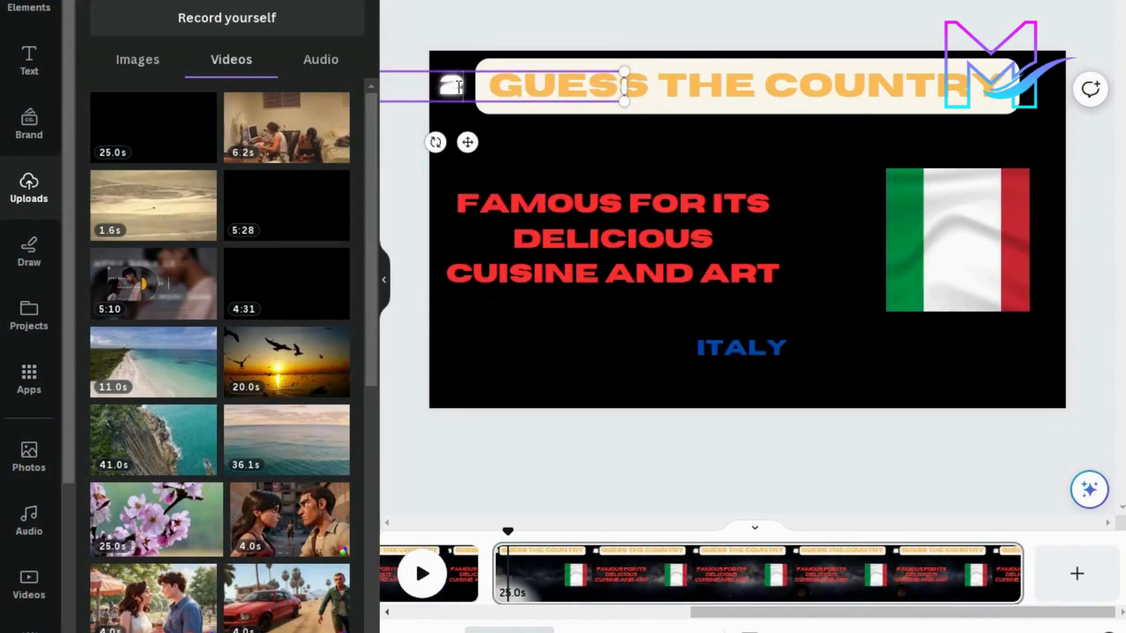
click(509, 16)
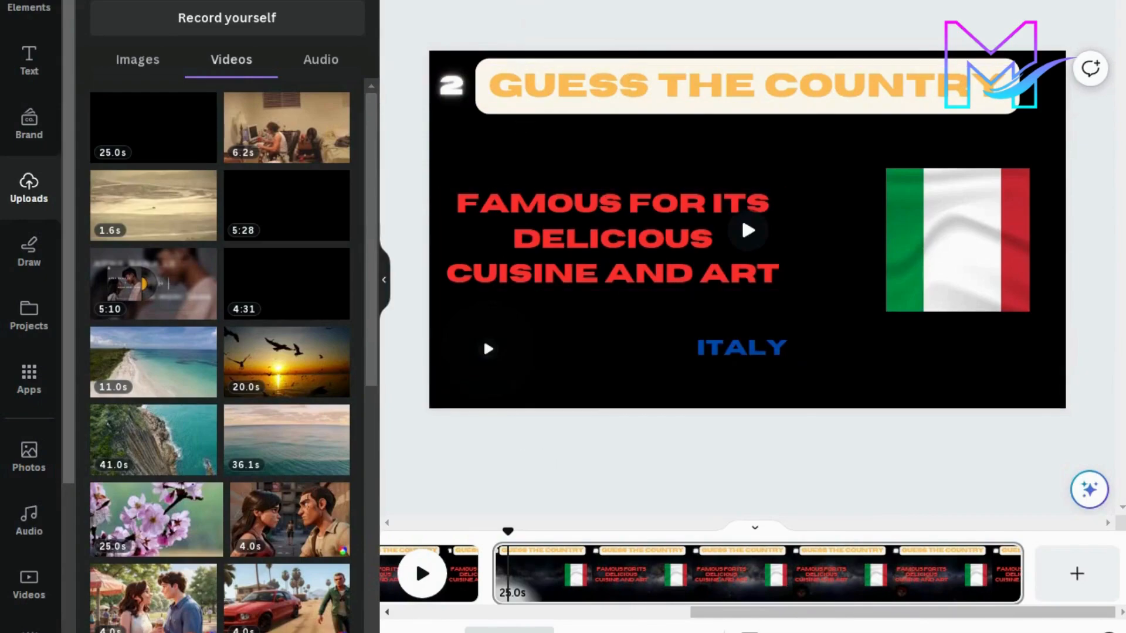
Copy "Japan" from the country list in the text file and replace the "Italy" answer text on page 2 with it
click(375, 631)
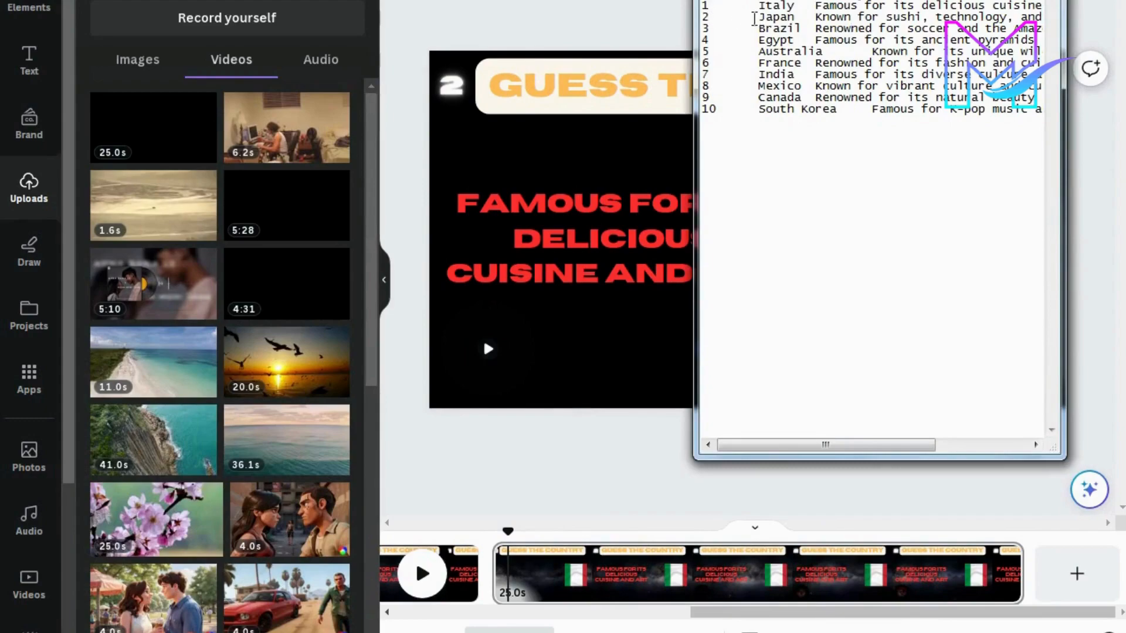
drag(757, 19, 800, 19)
right_click(782, 19)
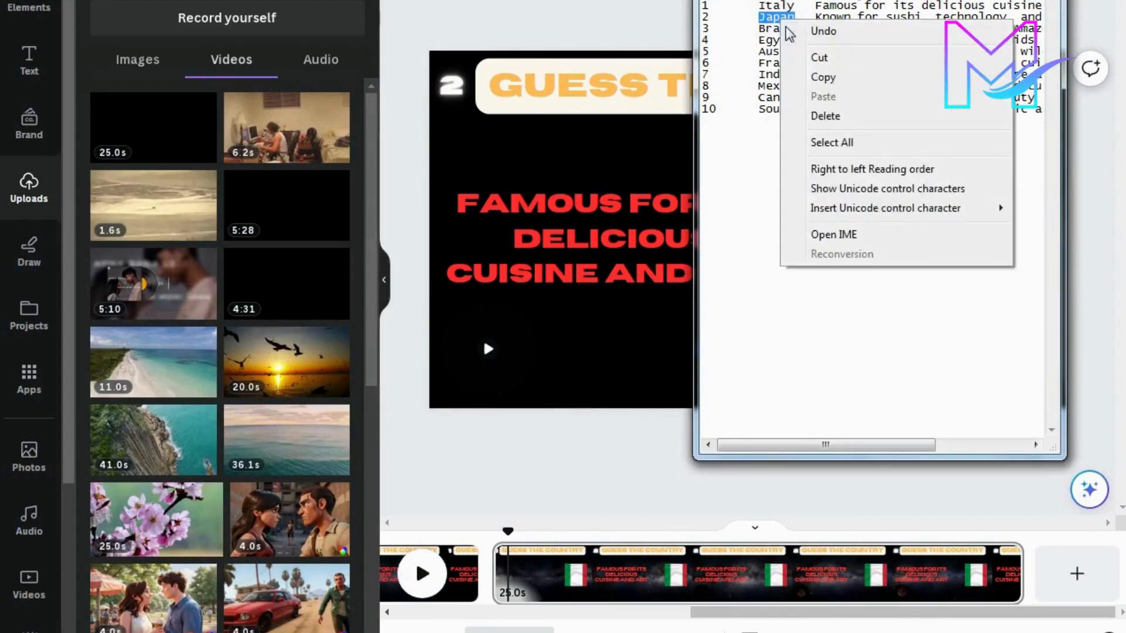
click(817, 78)
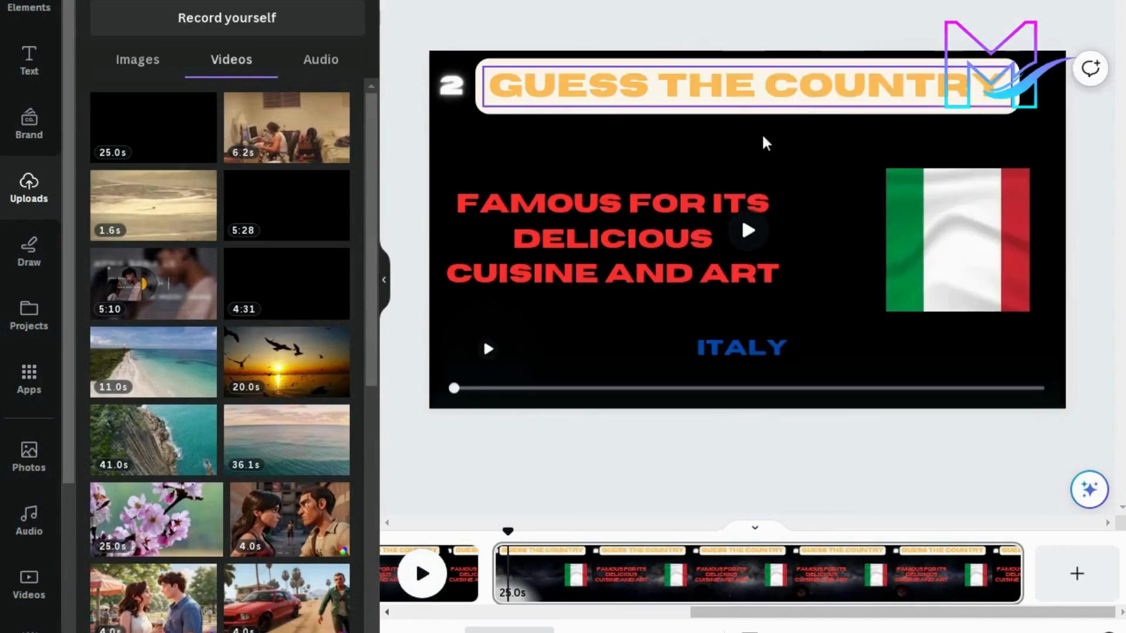
click(766, 346)
double_click(766, 347)
right_click(766, 347)
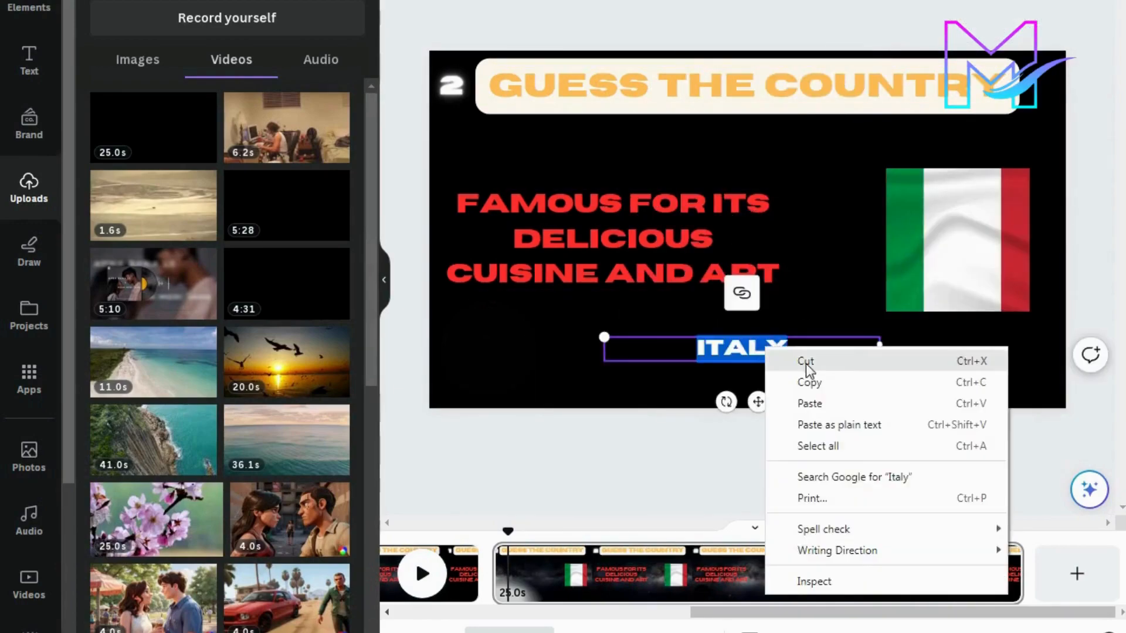
click(820, 424)
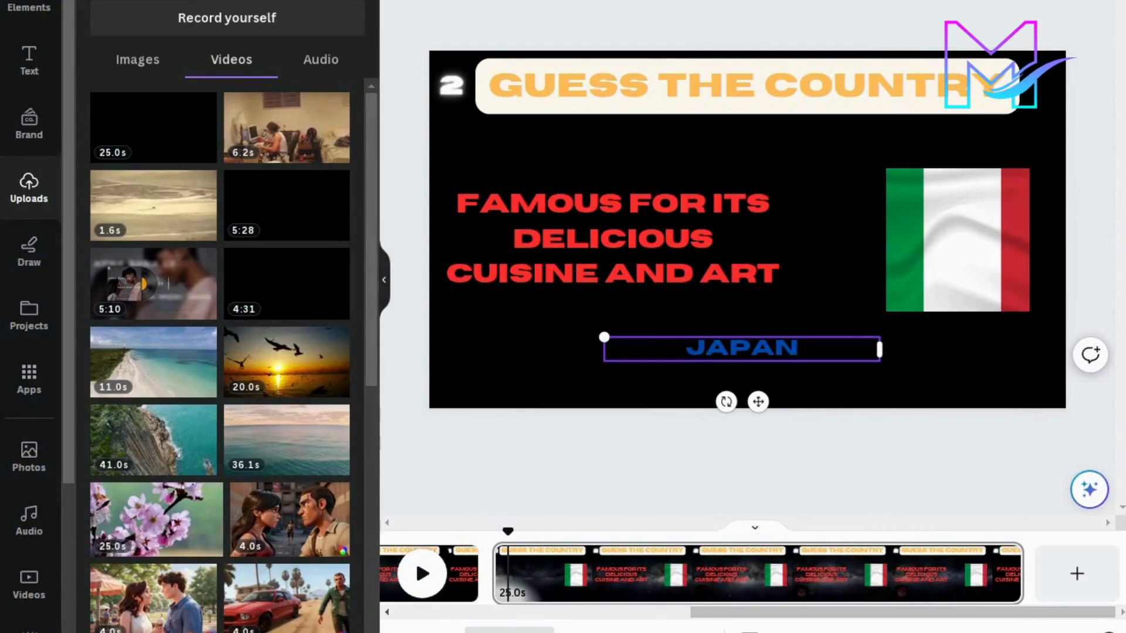
Replace page 2's hint with "Known for sushi, technology, and anime" from the text file and shift the hint box slightly upward
key(alt+Tab)
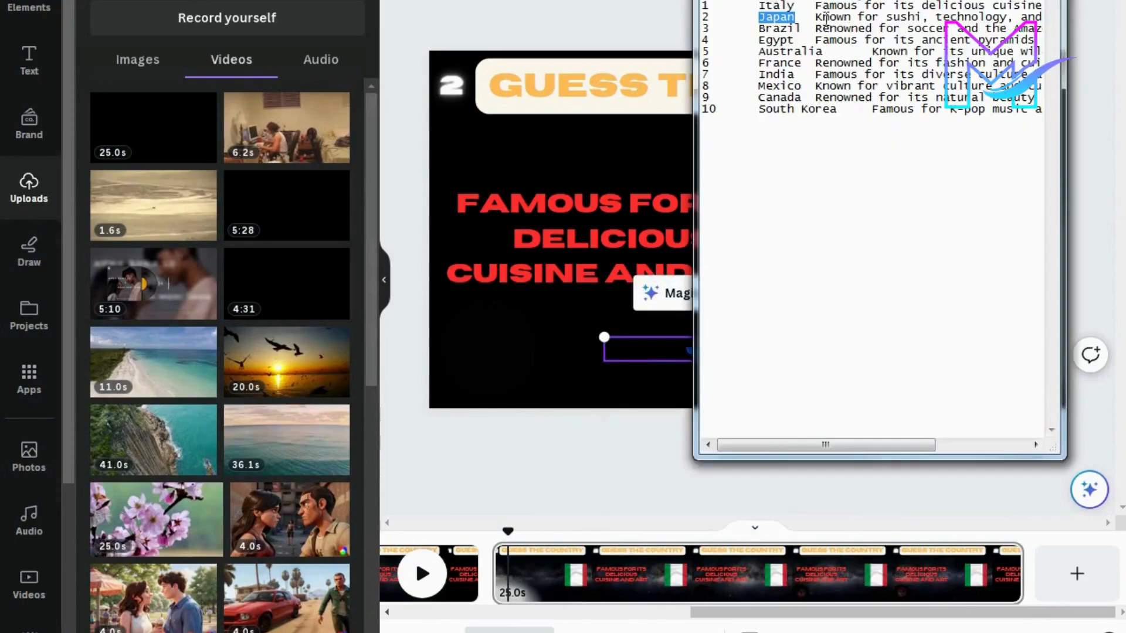
drag(816, 17, 1048, 19)
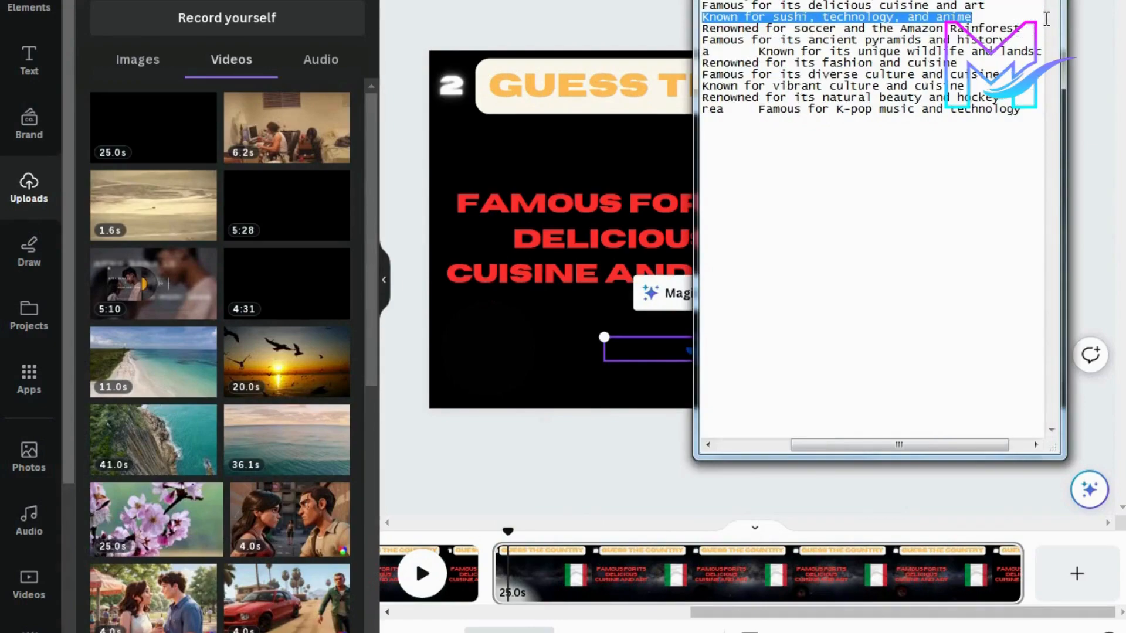
right_click(948, 17)
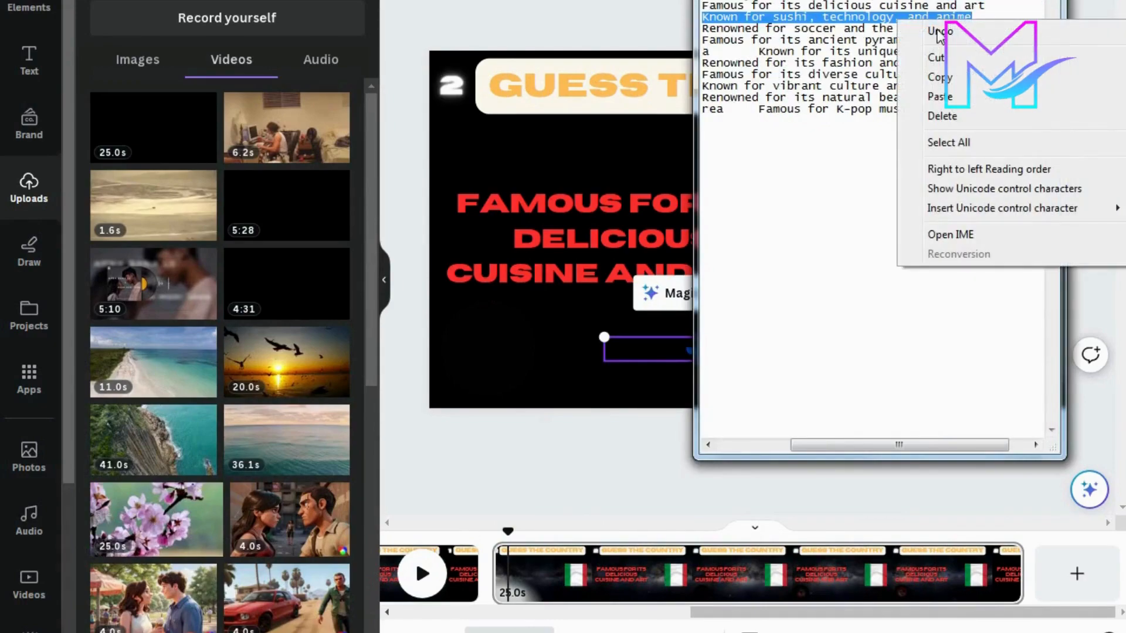
click(958, 82)
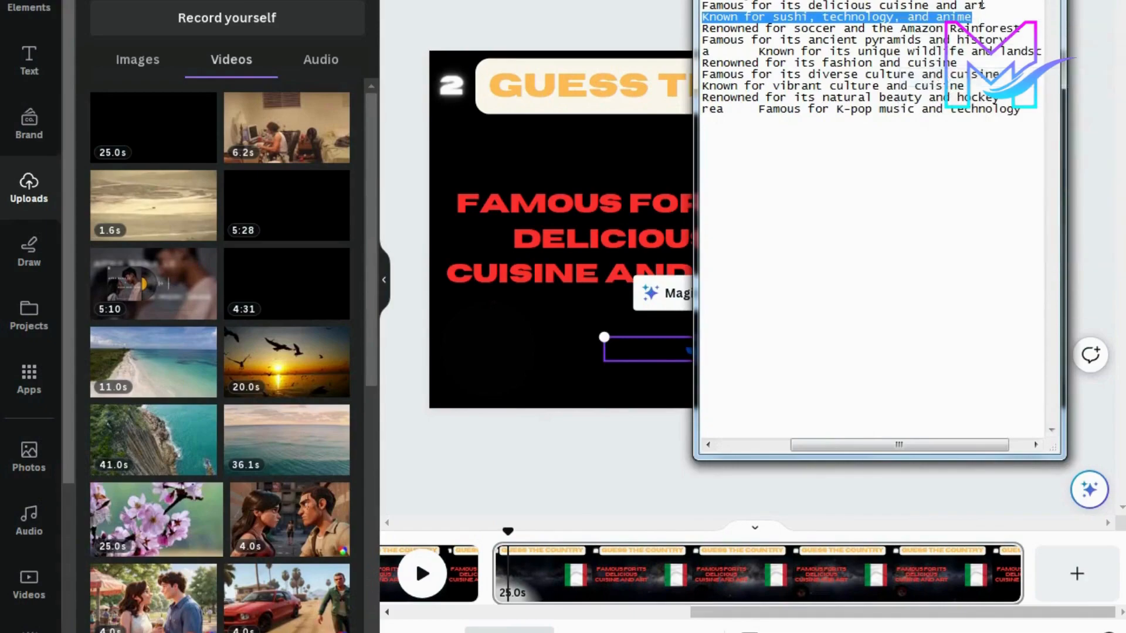
click(976, 1)
double_click(708, 214)
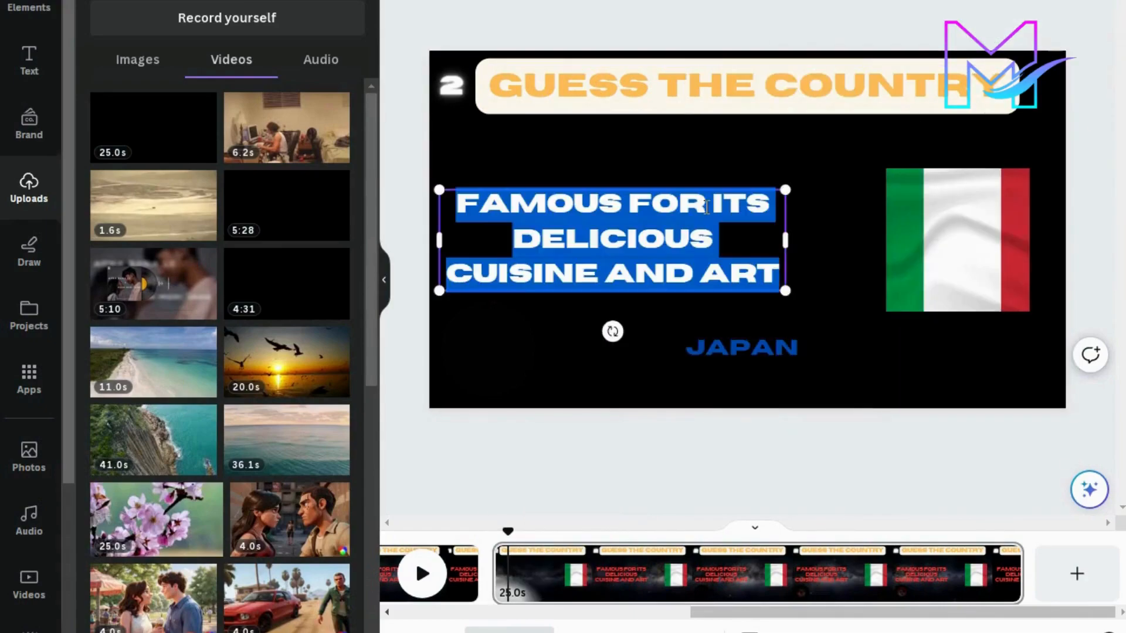
right_click(696, 226)
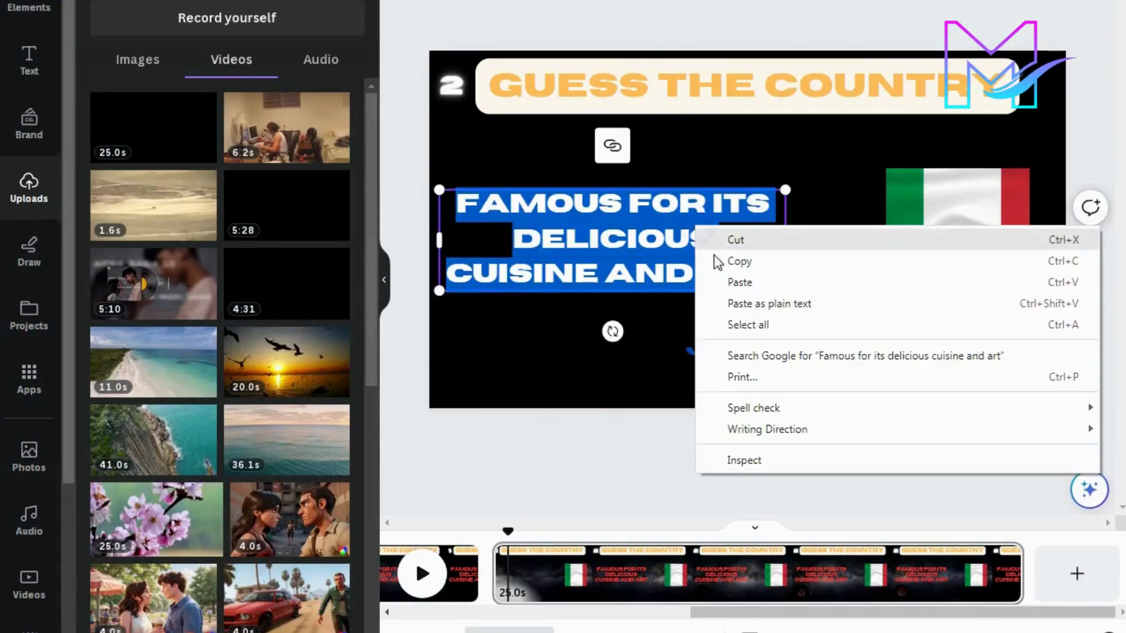
click(739, 283)
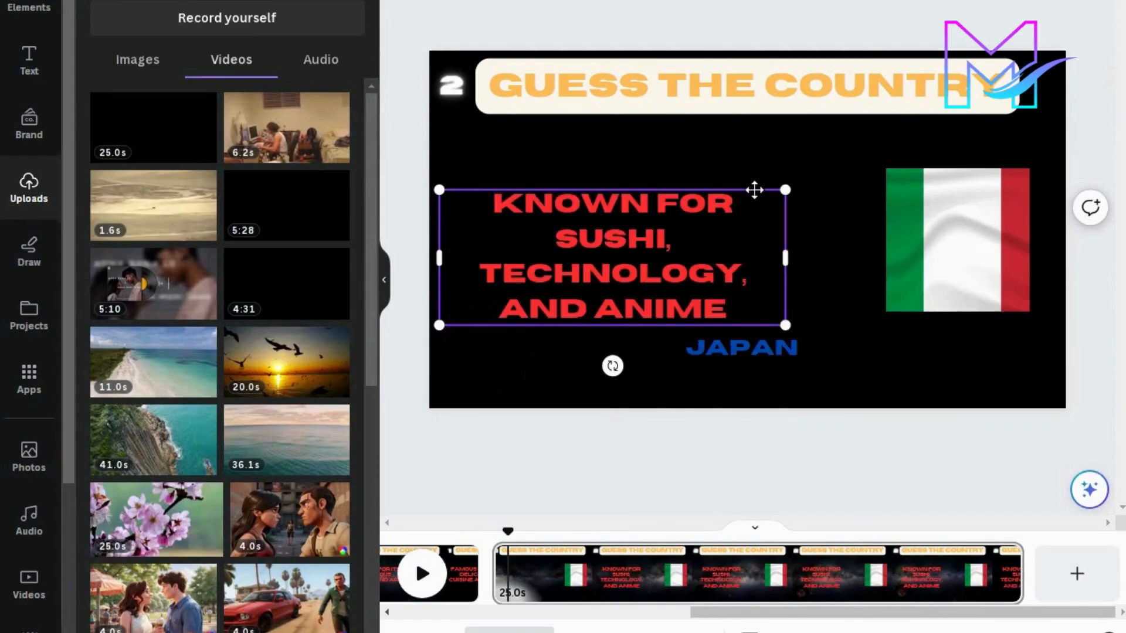
drag(755, 187, 758, 177)
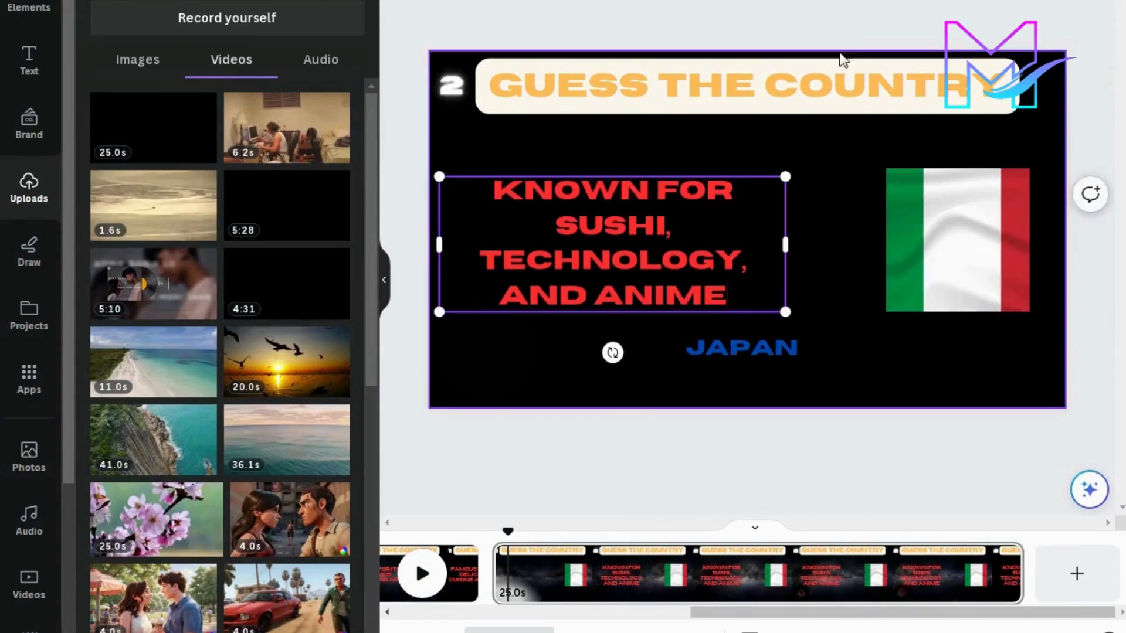
click(861, 15)
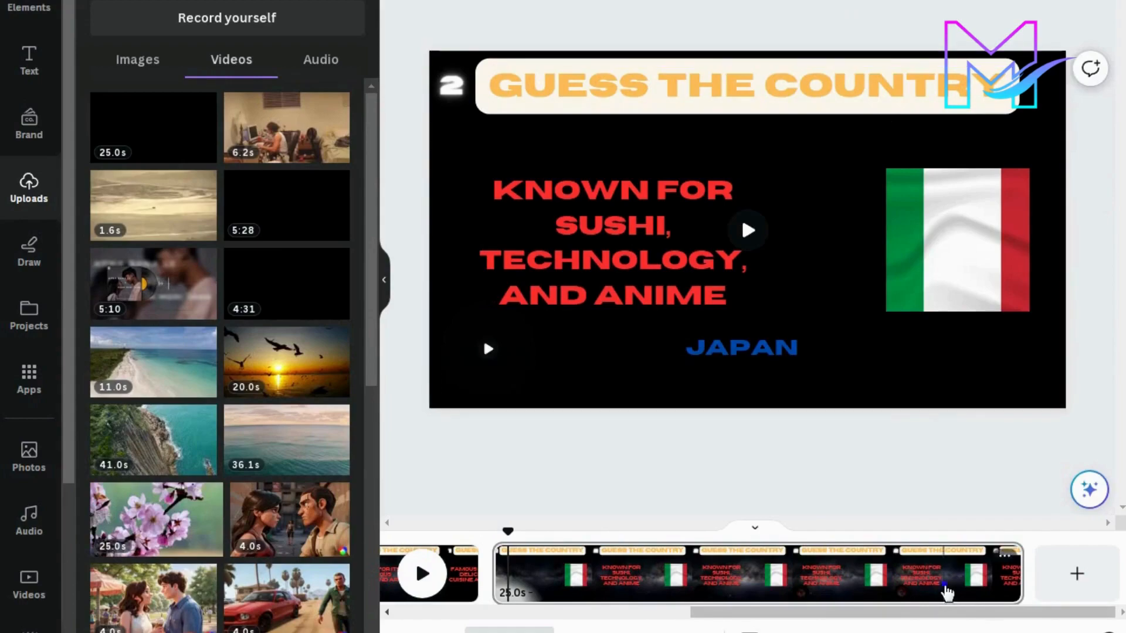
Duplicate the Japan quiz page and select the copy in the timeline
right_click(945, 592)
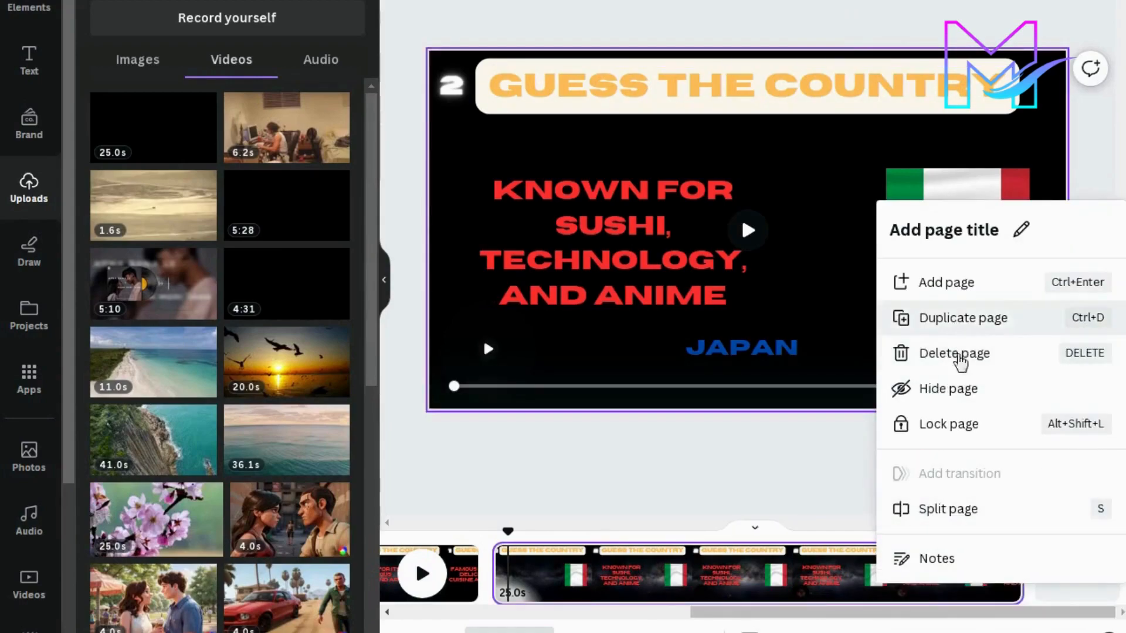
click(965, 327)
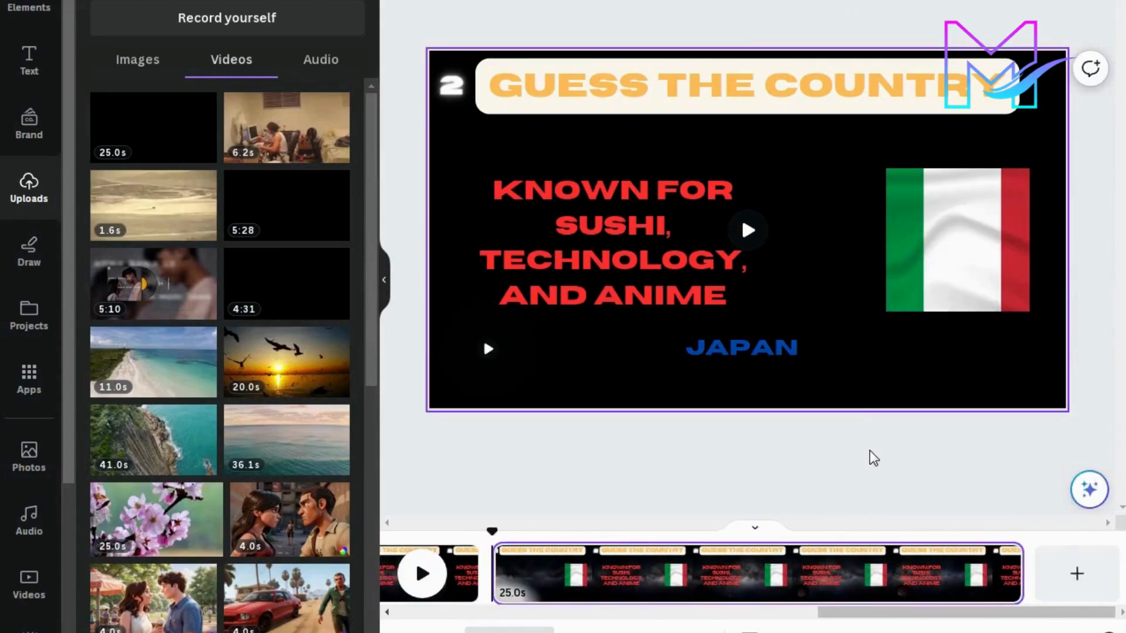
click(796, 573)
Copy "Brazil" from the country list in the text file and return to the design
click(434, 632)
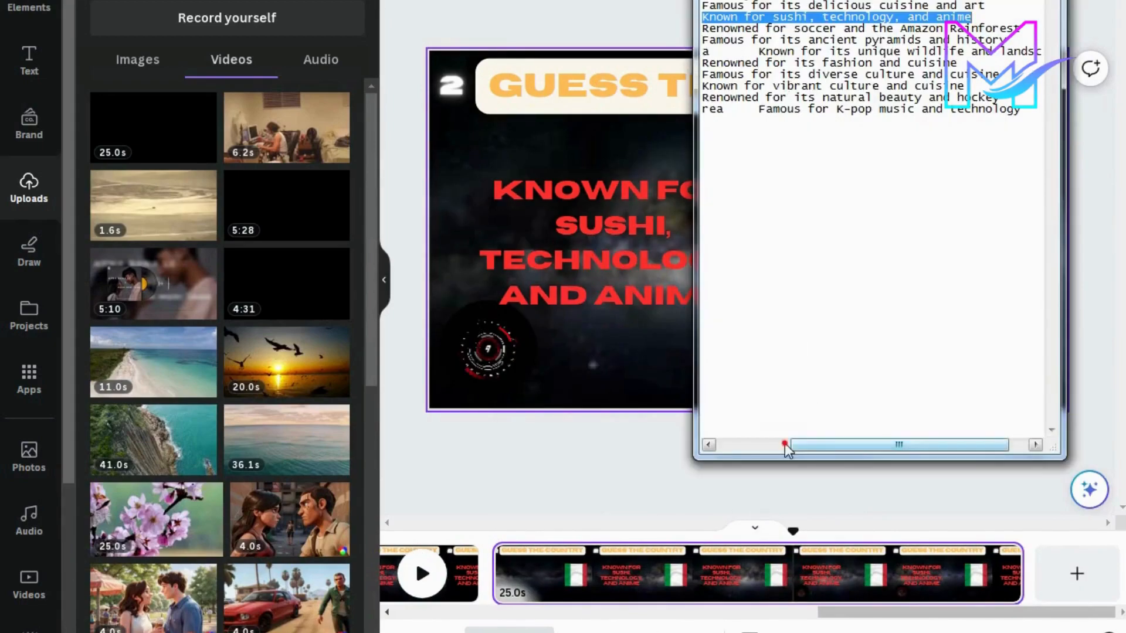
drag(844, 447, 774, 445)
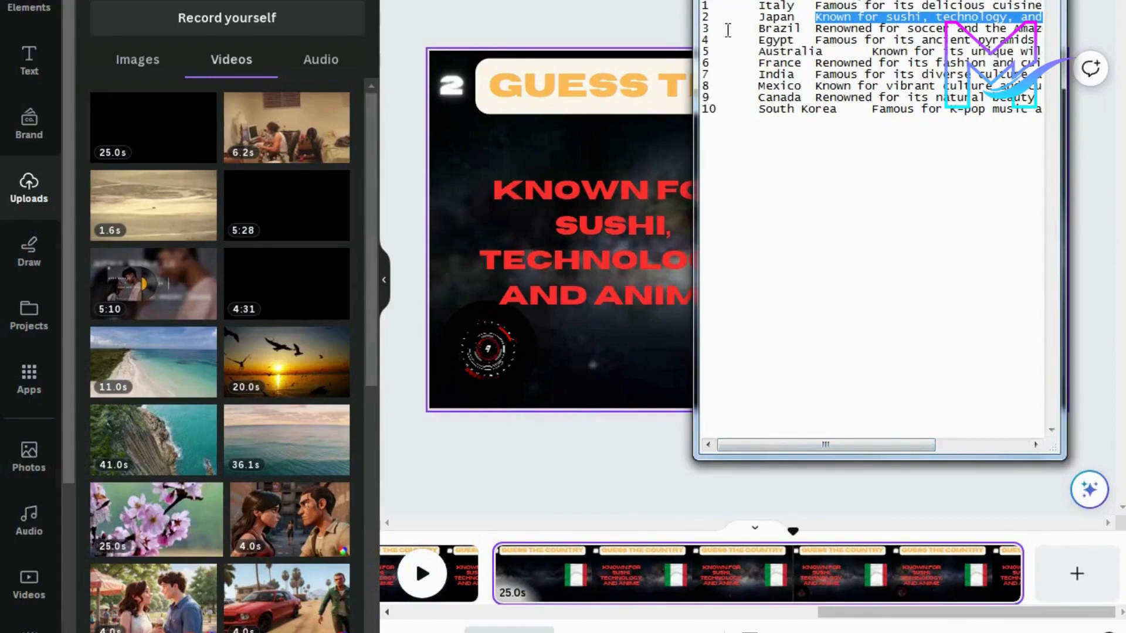
click(706, 31)
drag(759, 29, 789, 39)
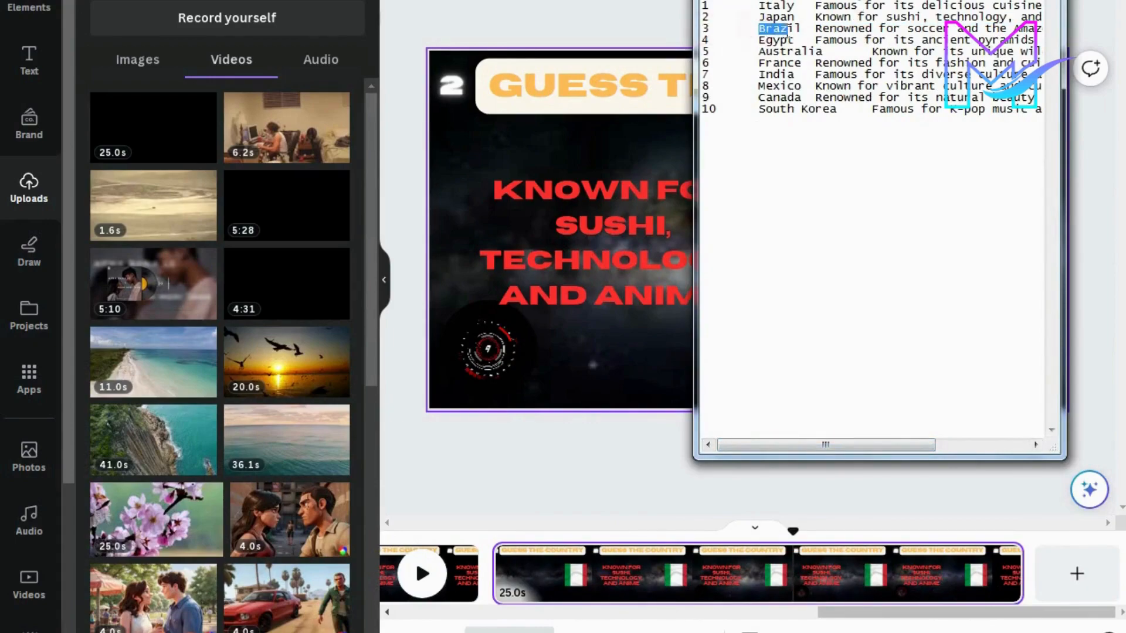
right_click(790, 27)
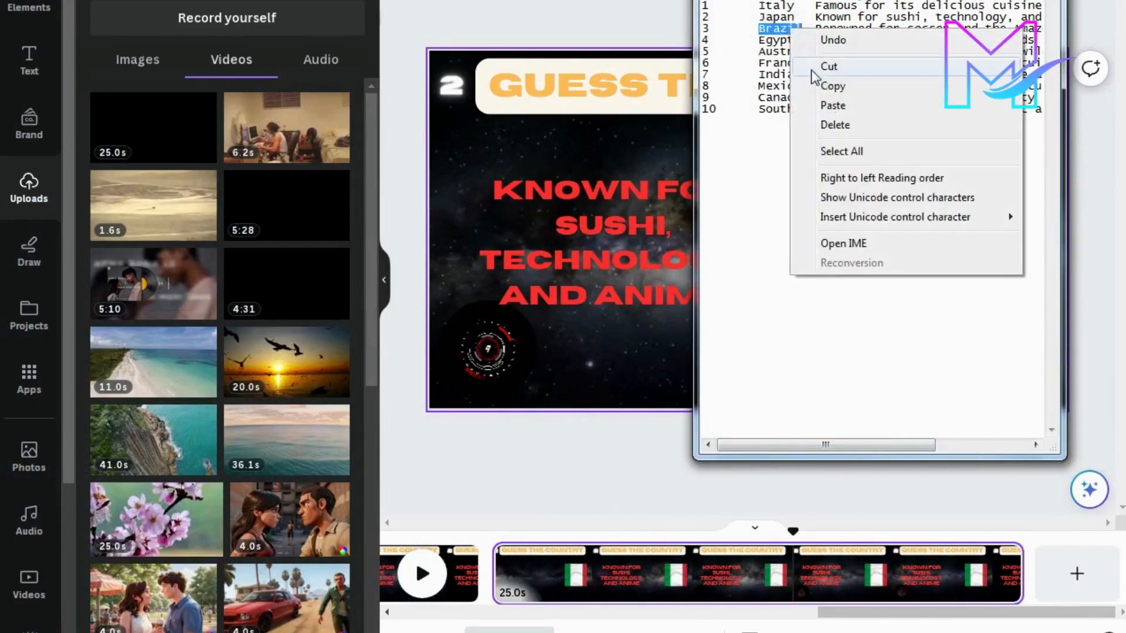
click(824, 86)
click(990, 0)
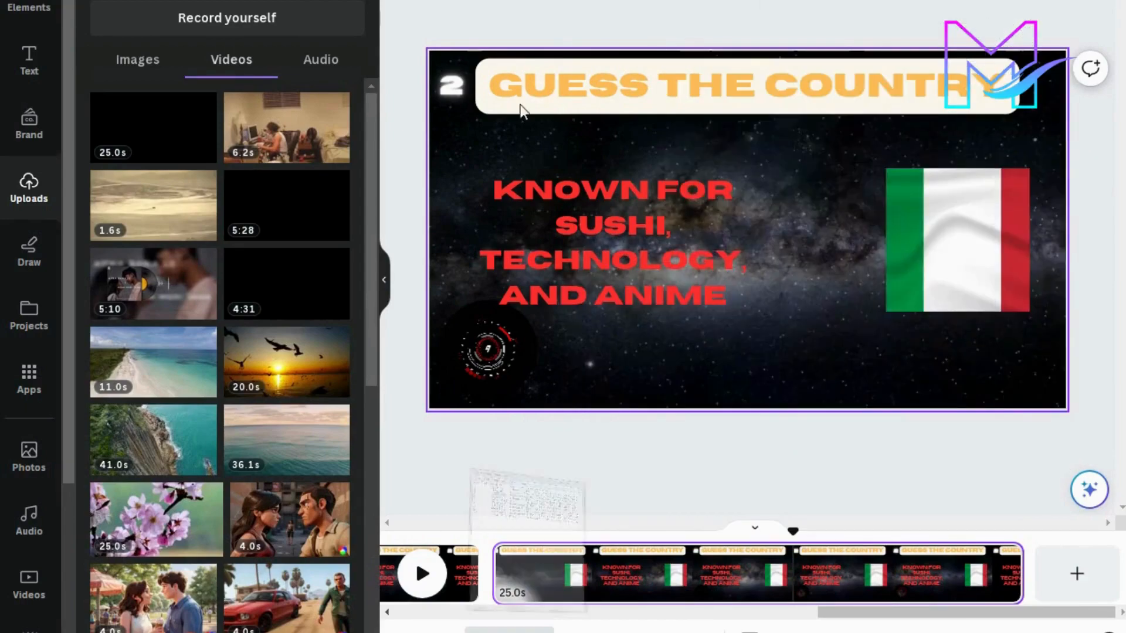
Change the question number on the copied Japan page to 3
click(458, 91)
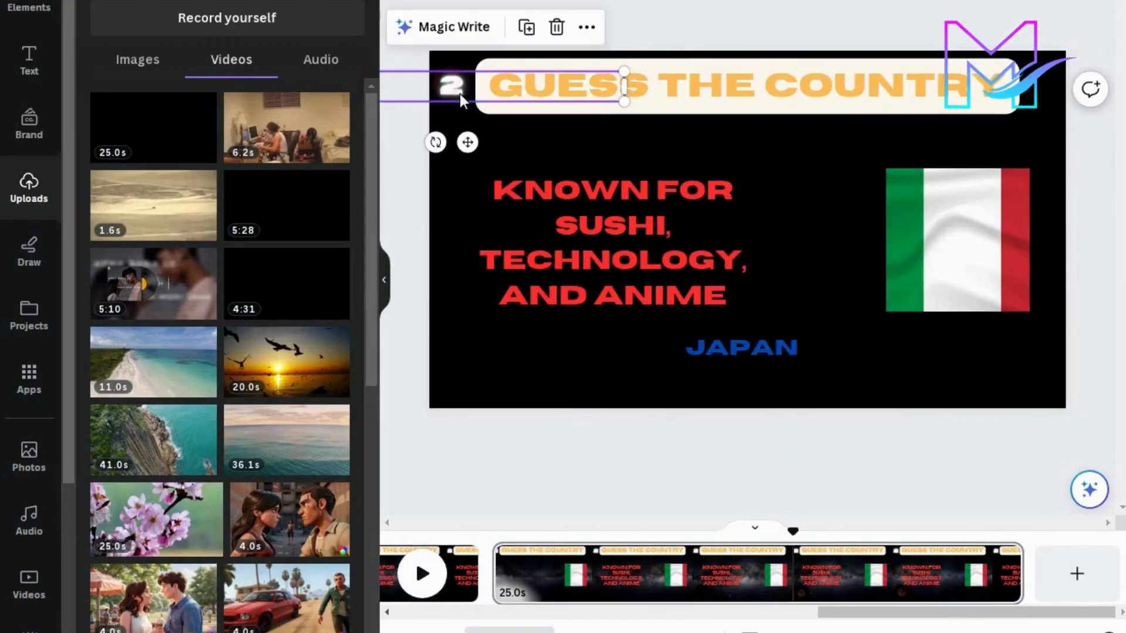
click(463, 93)
key(BackSpace)
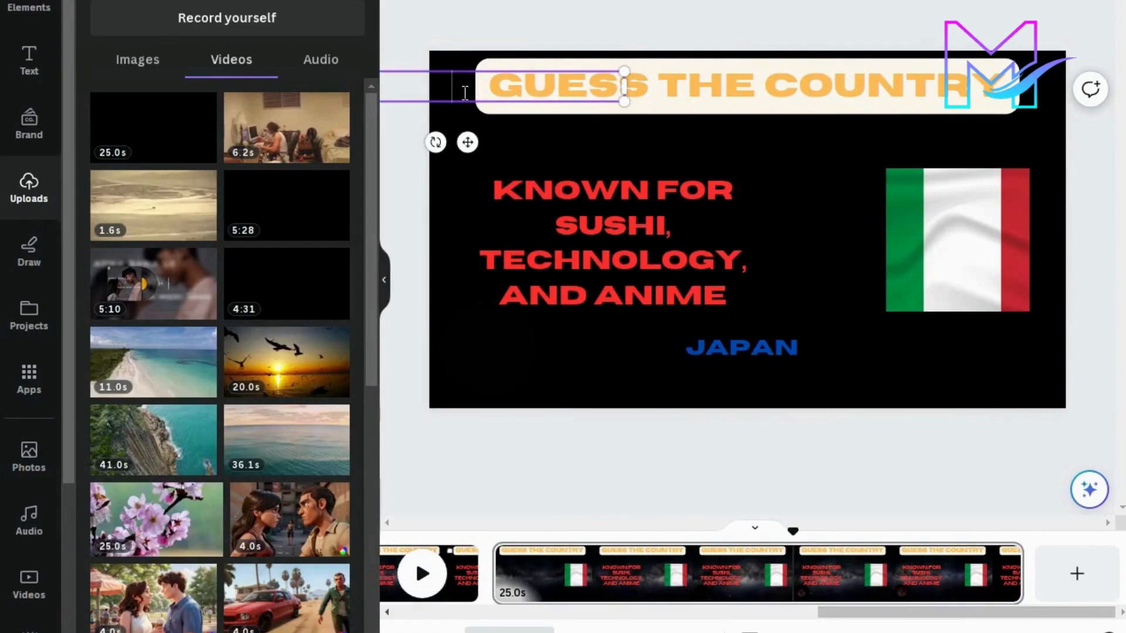
text(3)
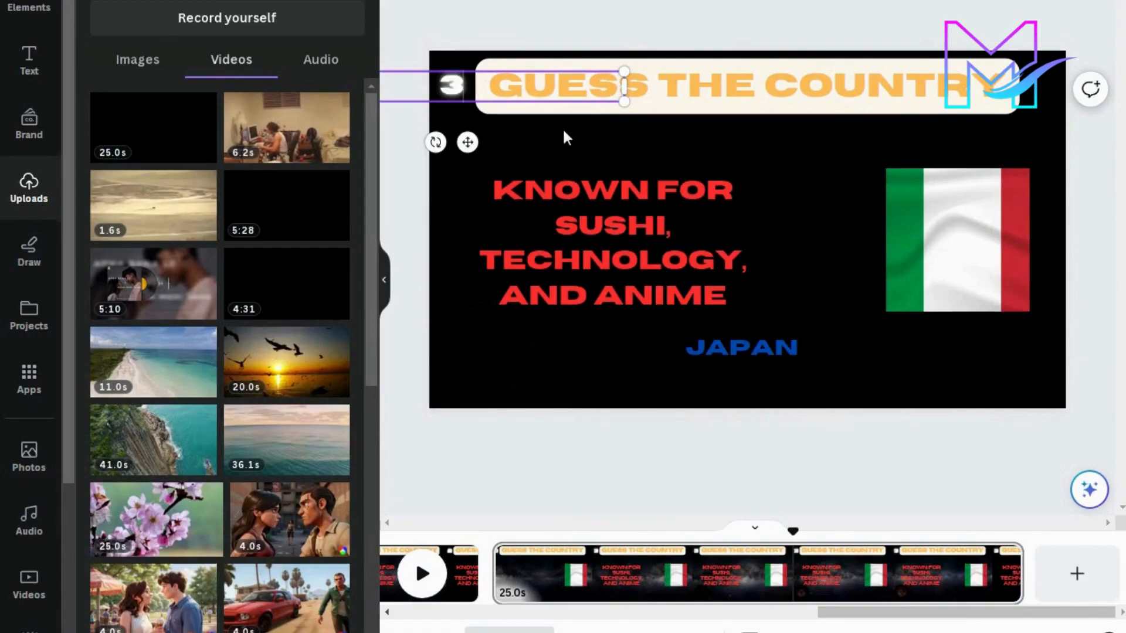
Replace the "Japan" answer text on page 3 with the copied "Brazil"
click(758, 342)
double_click(758, 341)
right_click(759, 343)
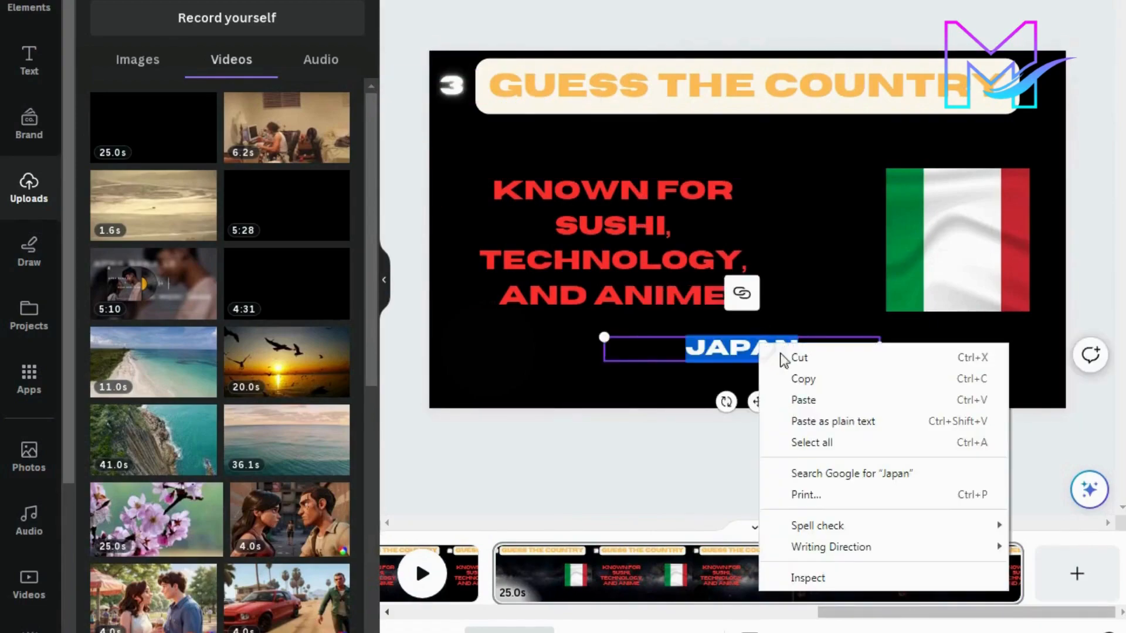
click(802, 401)
click(881, 23)
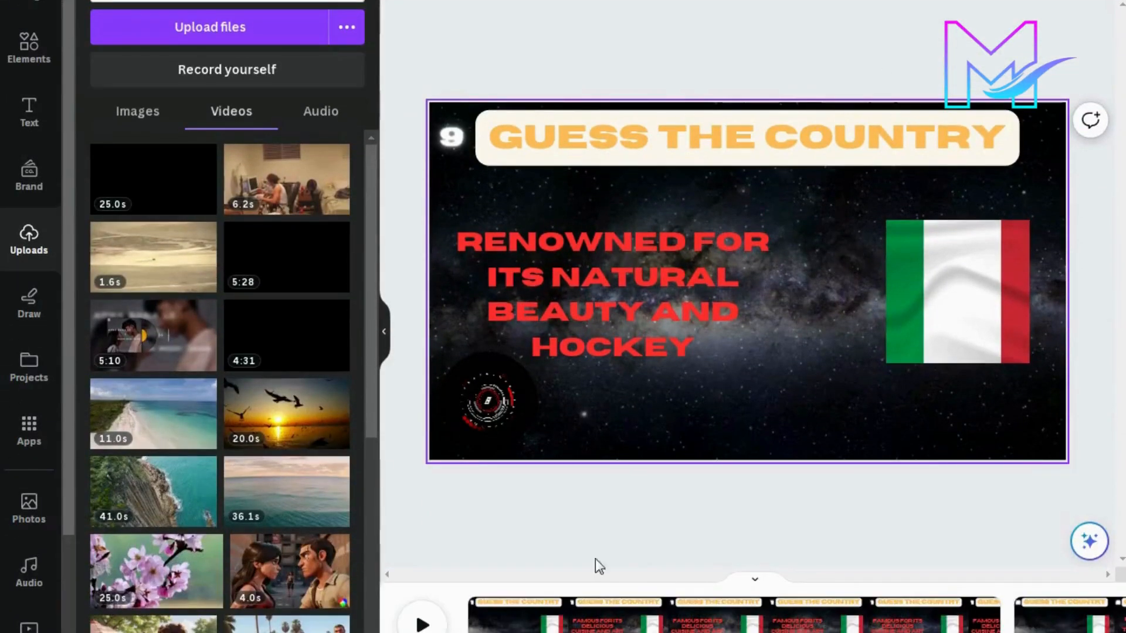
Look through the numbered country pages along the timeline
scroll(753, 616, right, 15)
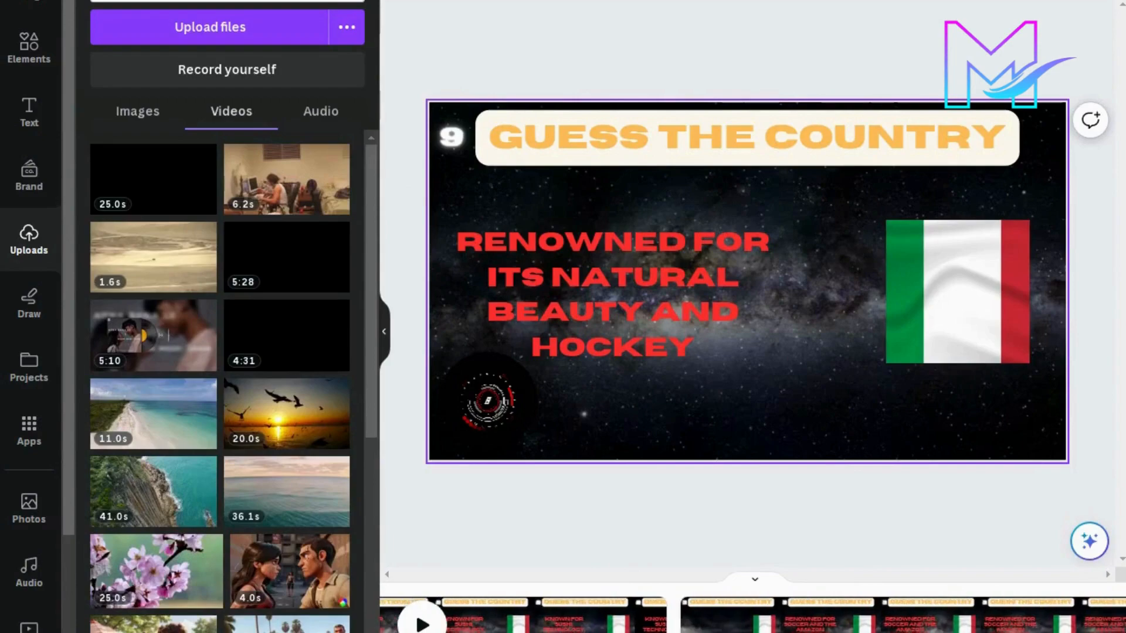
scroll(753, 616, right, 5)
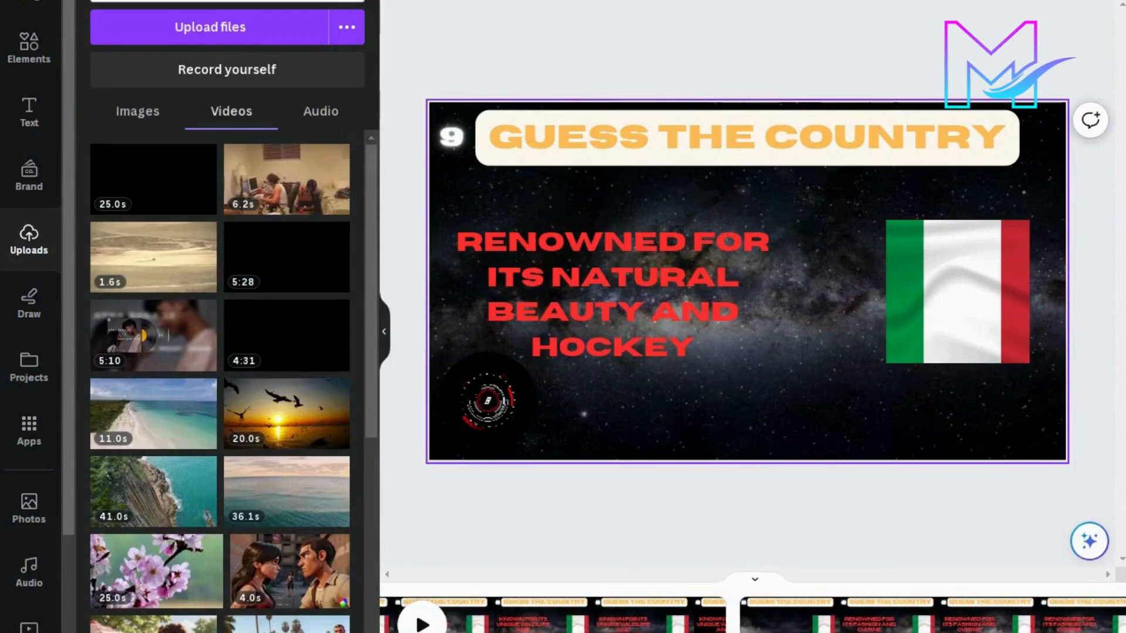
scroll(752, 615, right, 6)
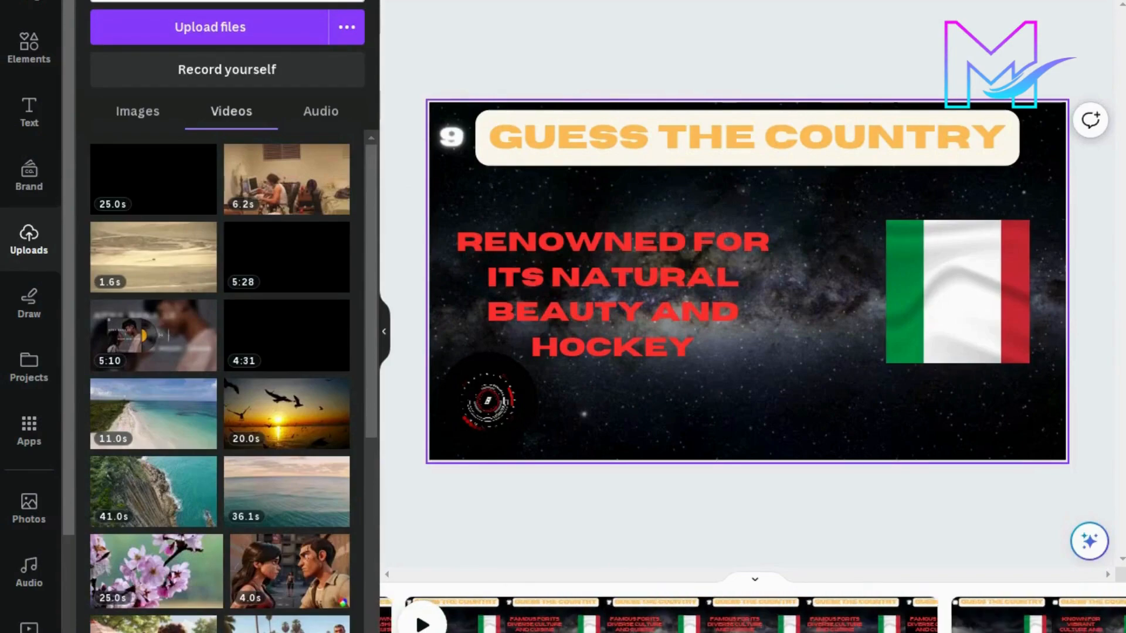
Replace the Italian flag on page 2 with the Japanese flag from the project's flag images
scroll(753, 615, left, 15)
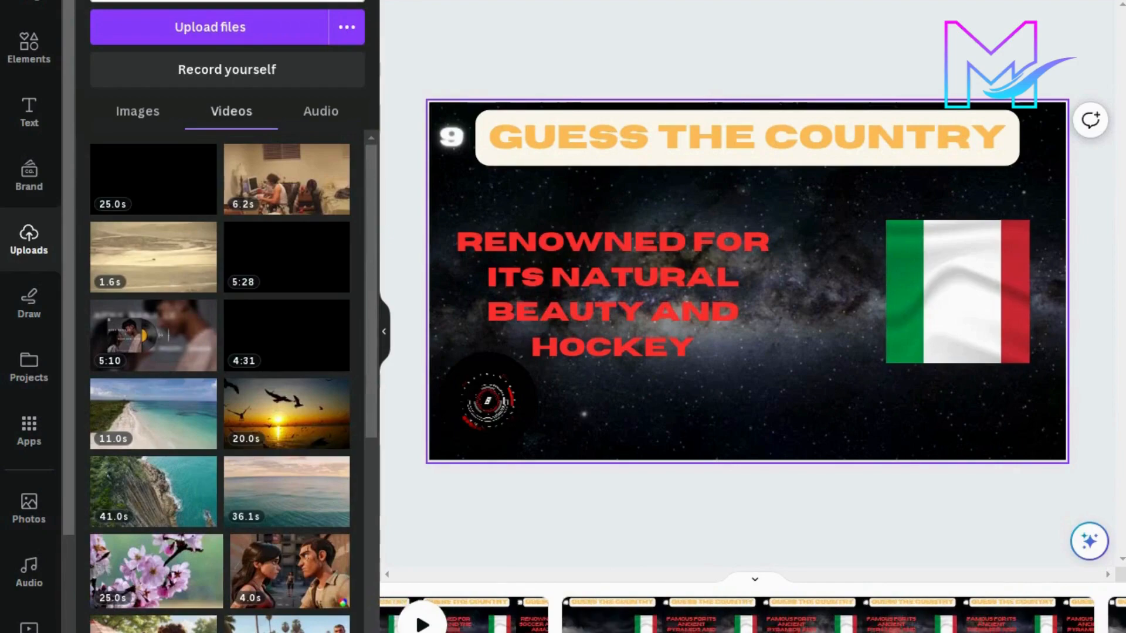
click(583, 534)
click(1082, 625)
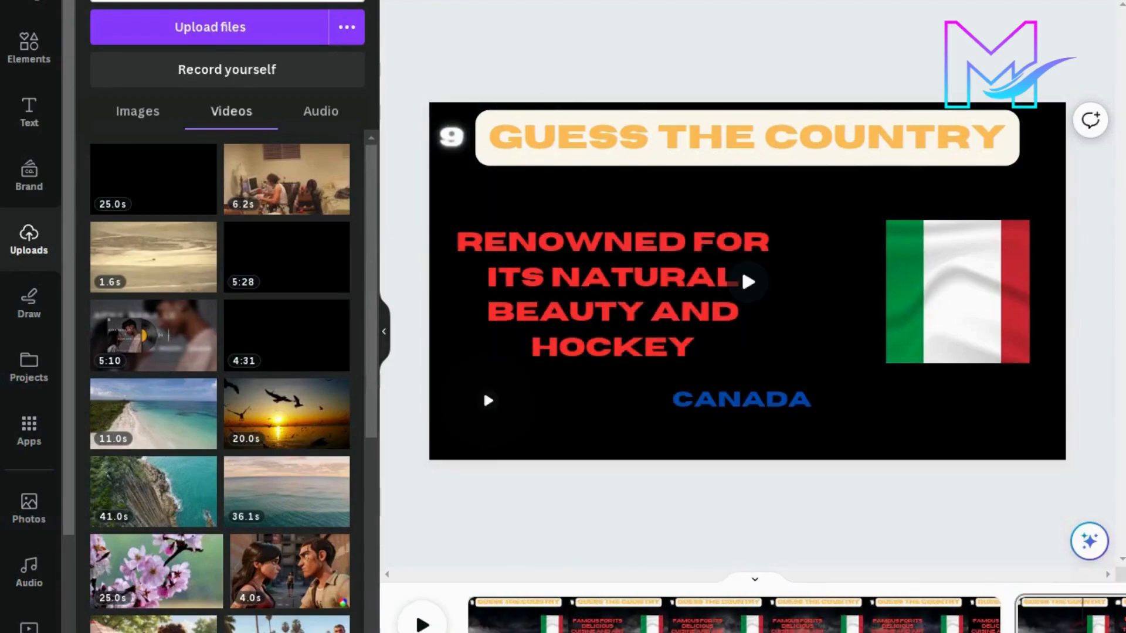
click(780, 530)
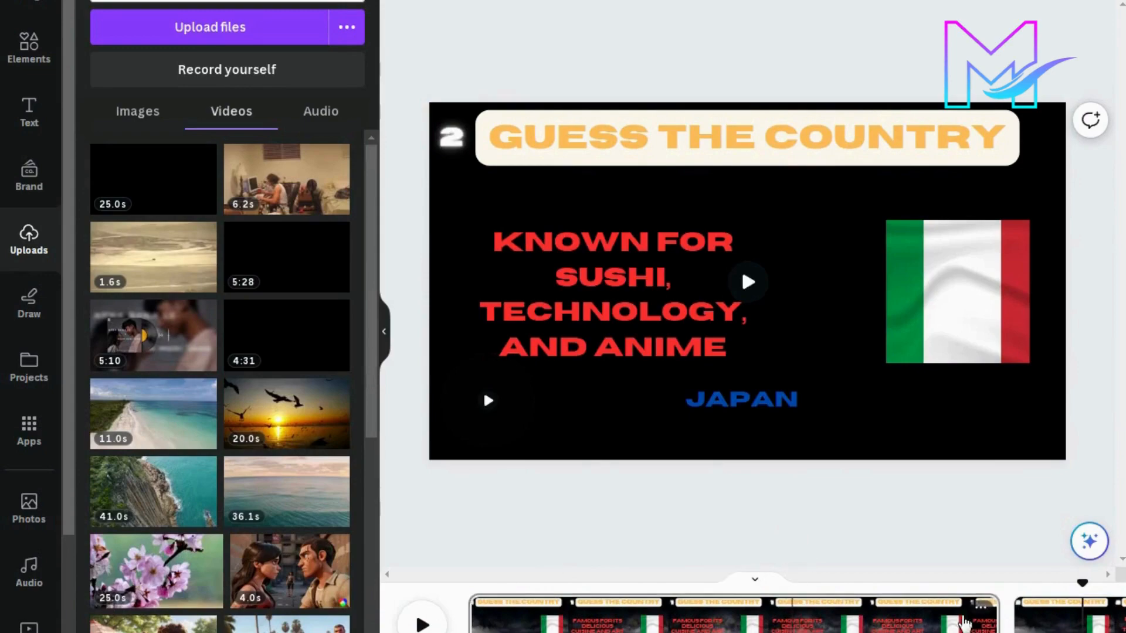
click(1076, 624)
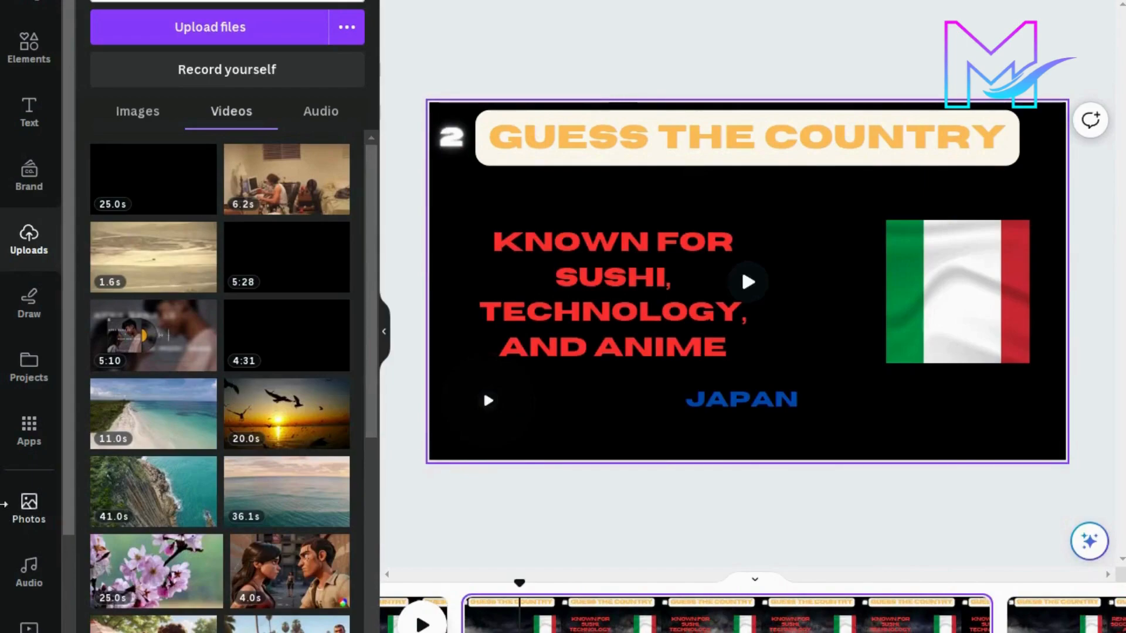
click(29, 367)
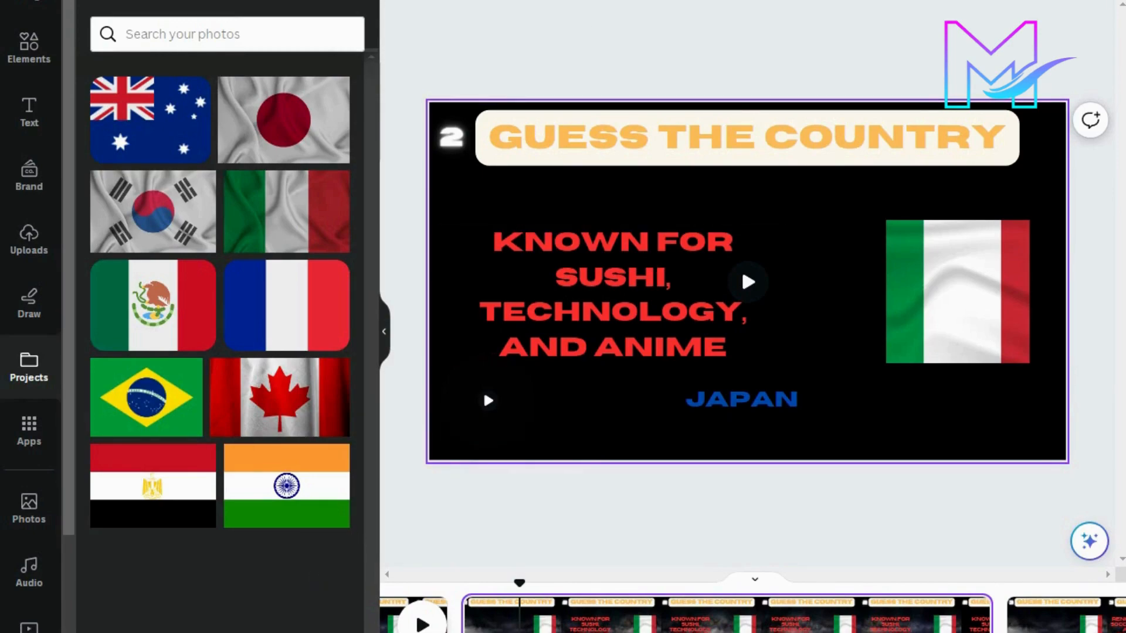
drag(291, 140, 926, 271)
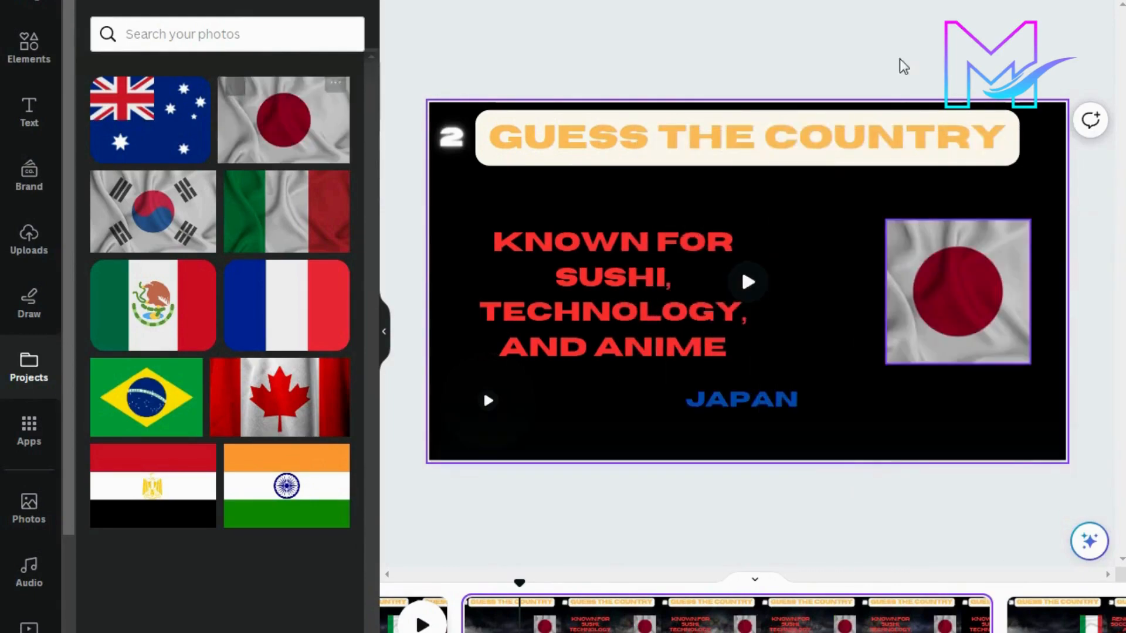
click(910, 46)
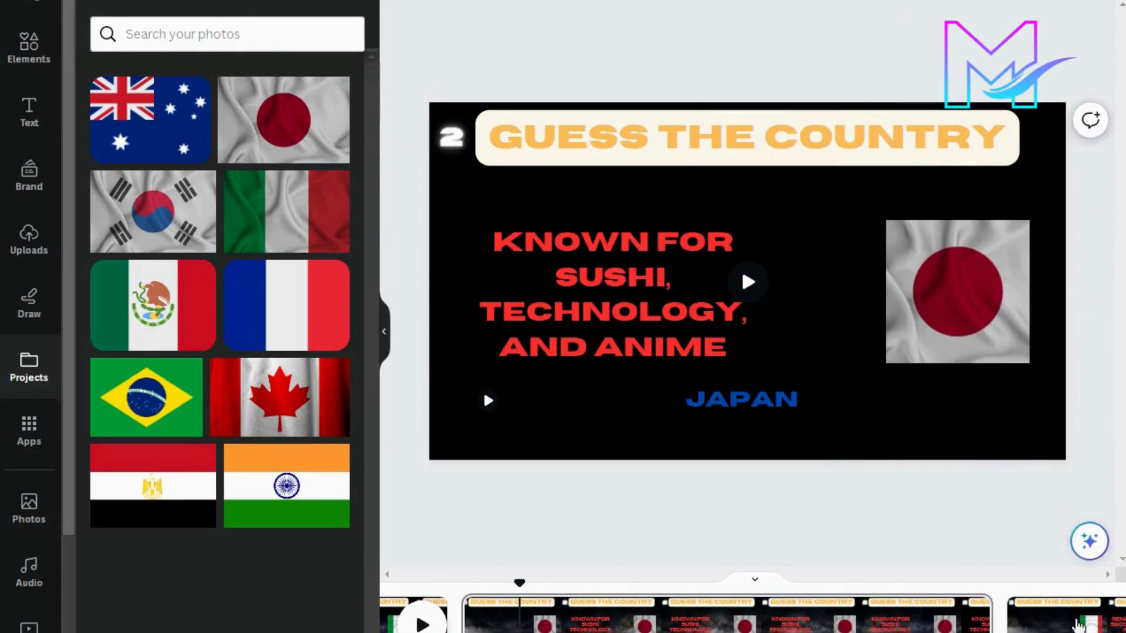
Check the country list for page 3 and replace the page's Italian flag with the Brazilian flag
click(1067, 628)
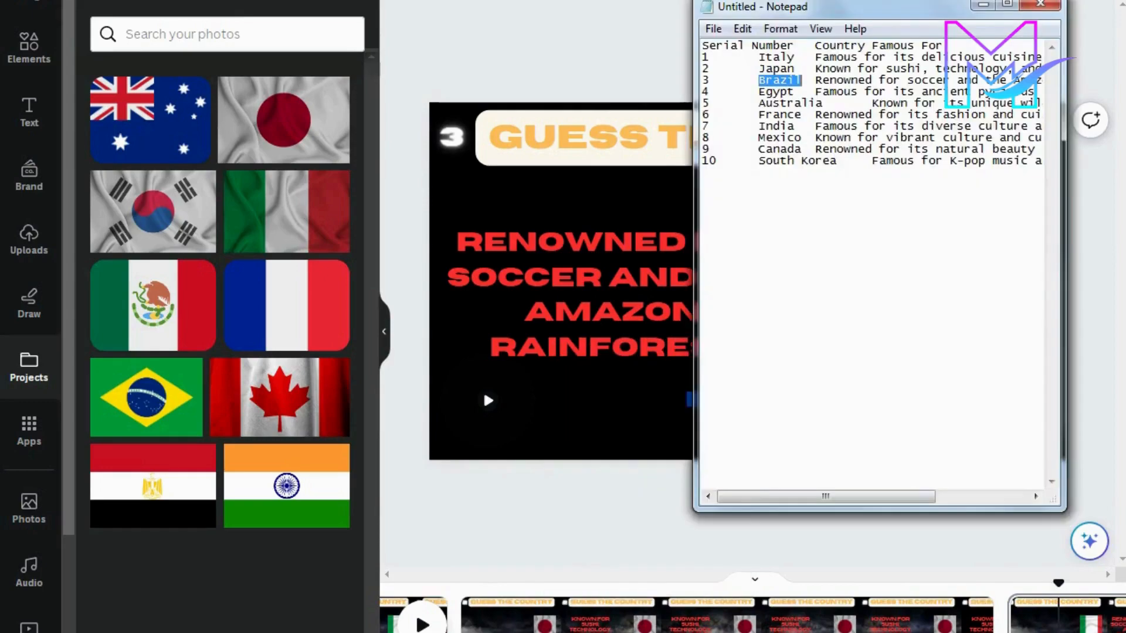
key(alt+Tab)
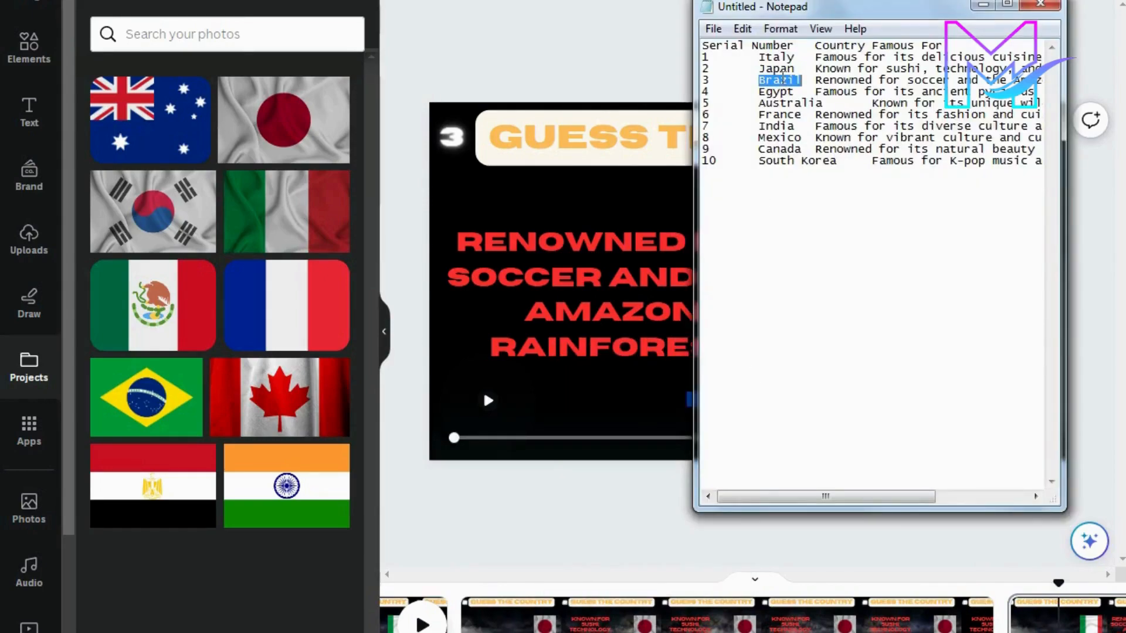
click(981, 6)
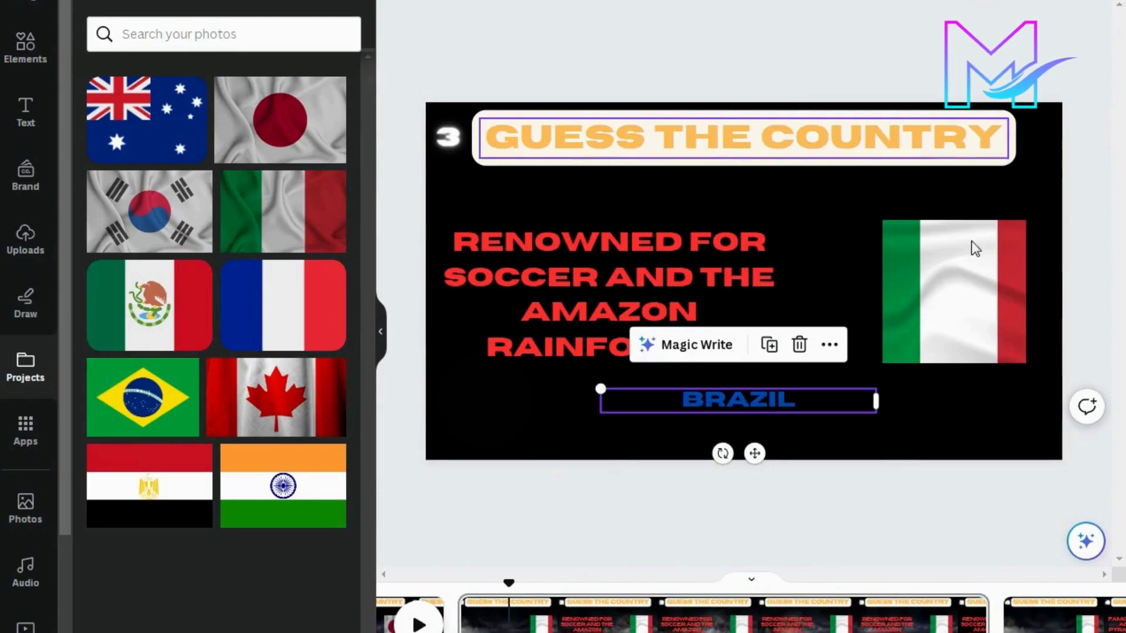
click(971, 239)
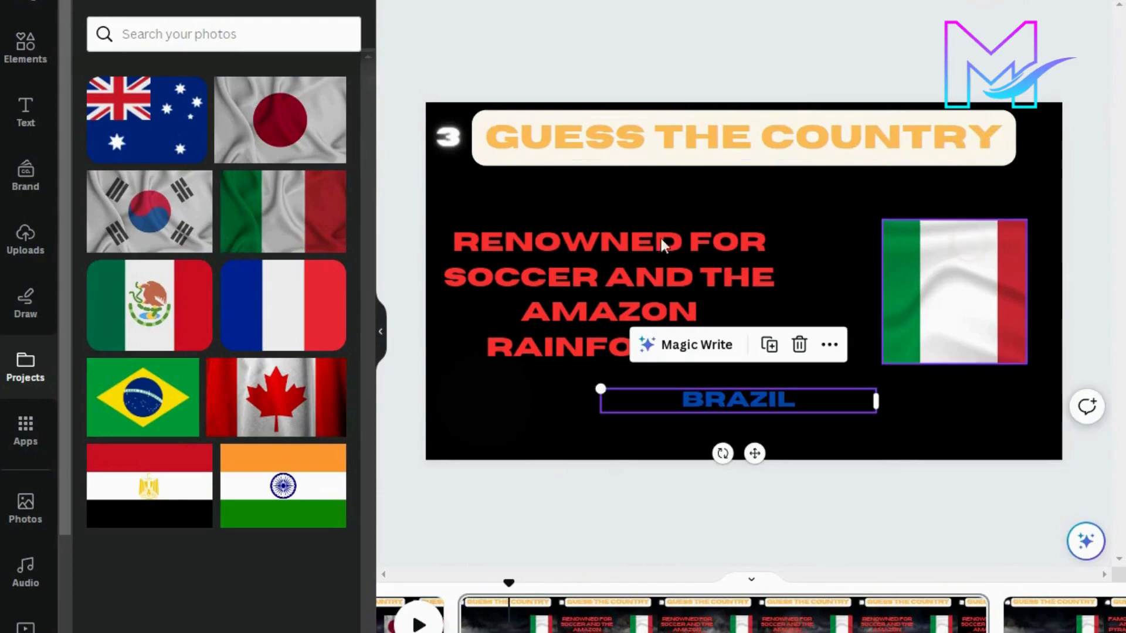
drag(152, 404, 919, 275)
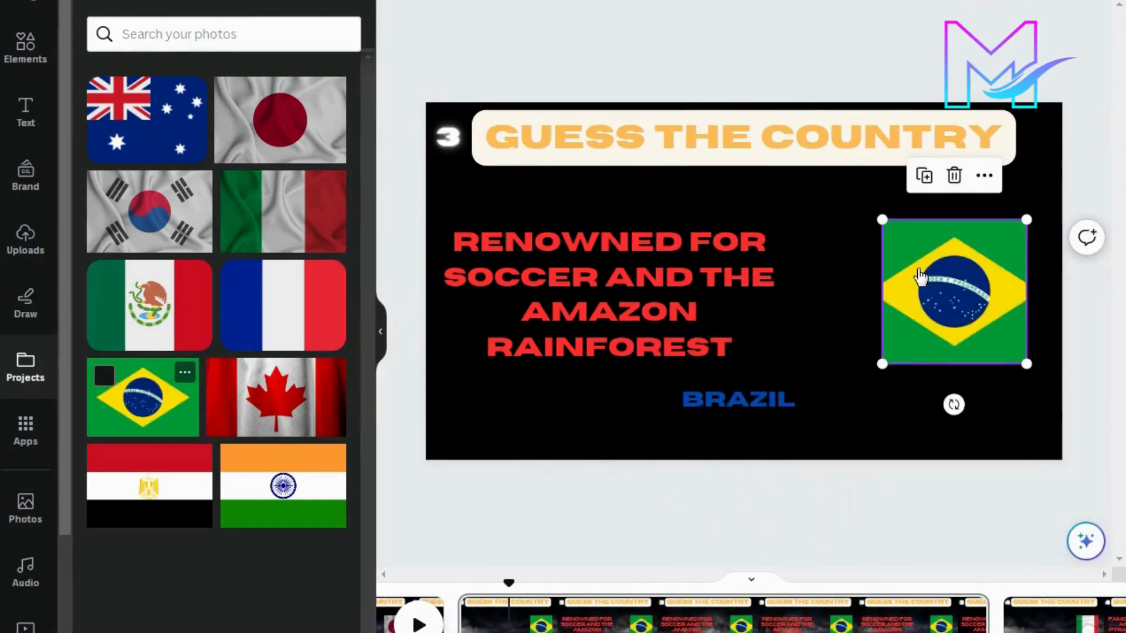
click(925, 60)
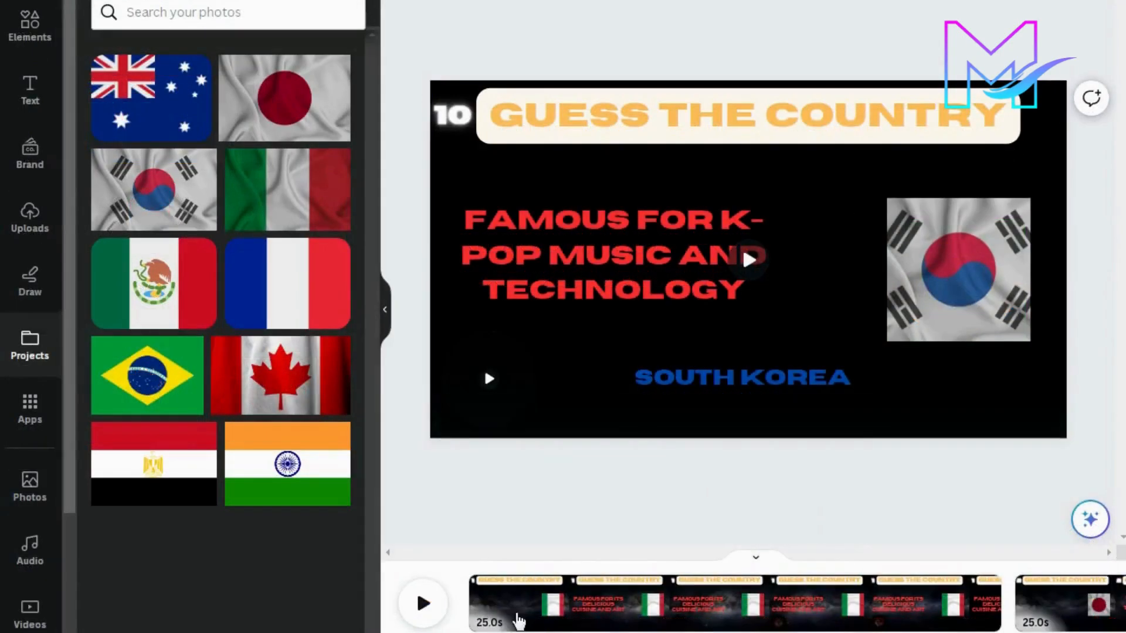
Review the flags and hints on all the country pages along the timeline
scroll(752, 603, right, 5)
scroll(752, 603, right, 5)
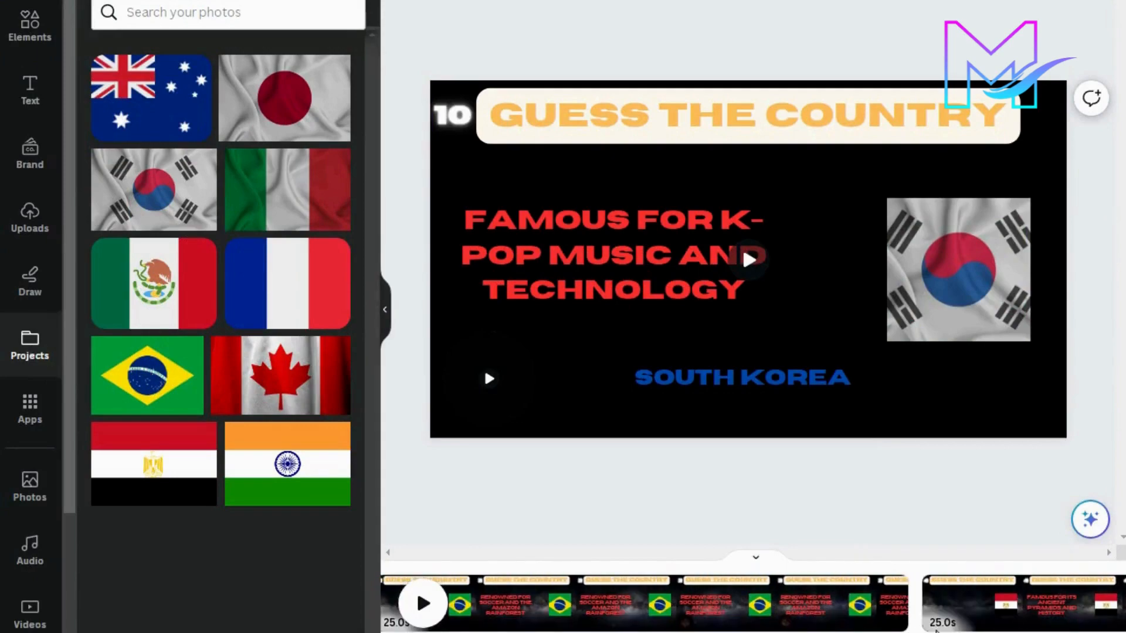
scroll(945, 631, right, 5)
scroll(753, 603, right, 5)
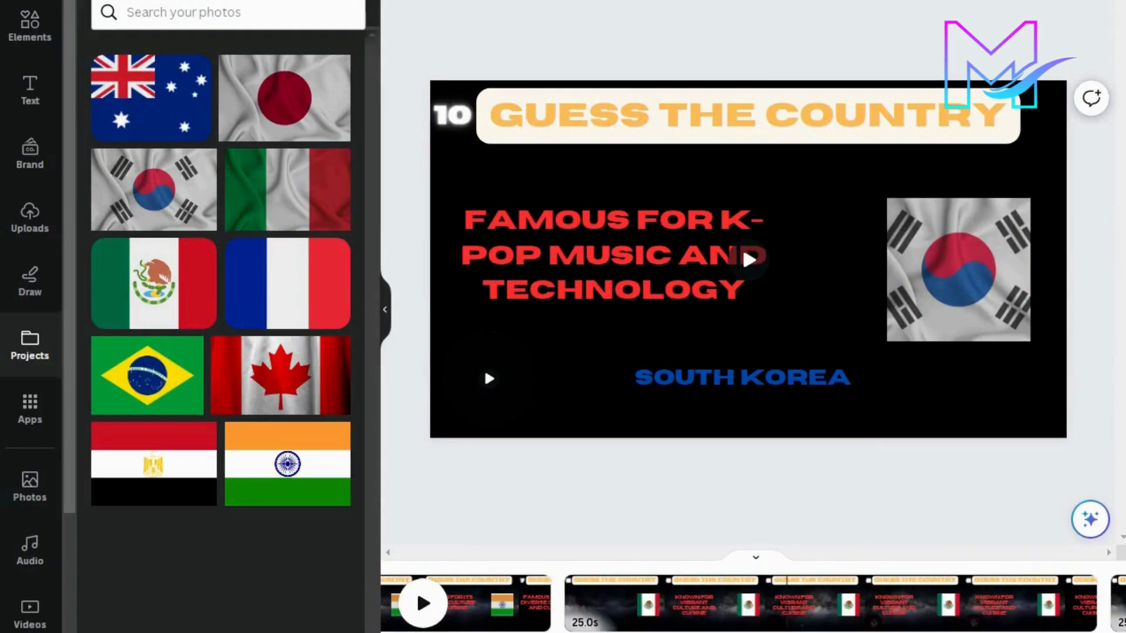
scroll(753, 603, right, 10)
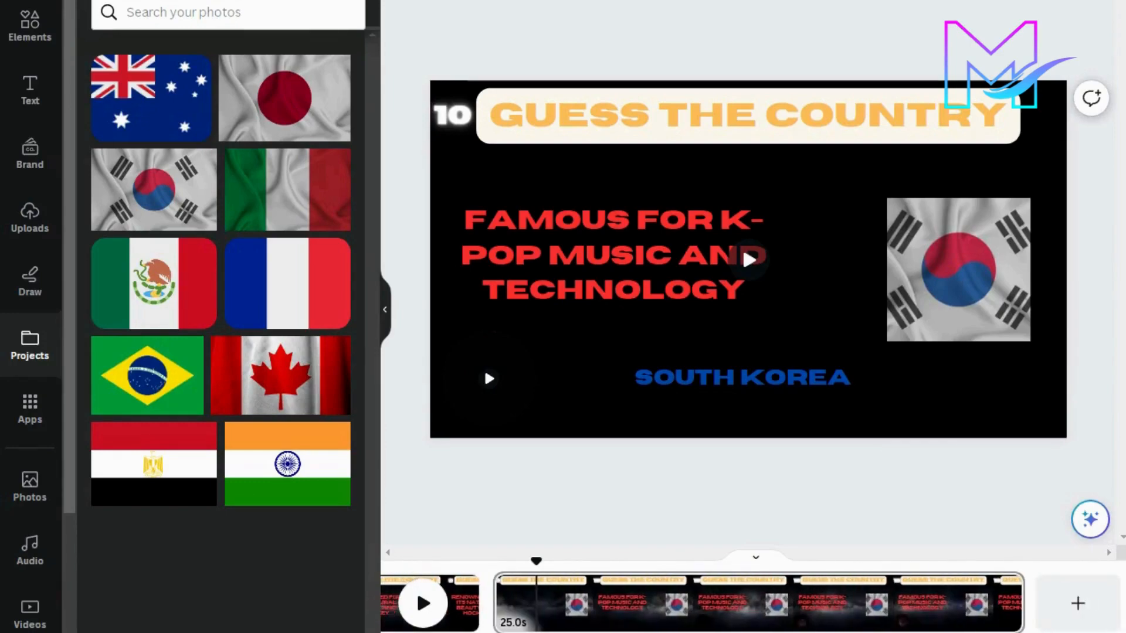
scroll(753, 603, left, 5)
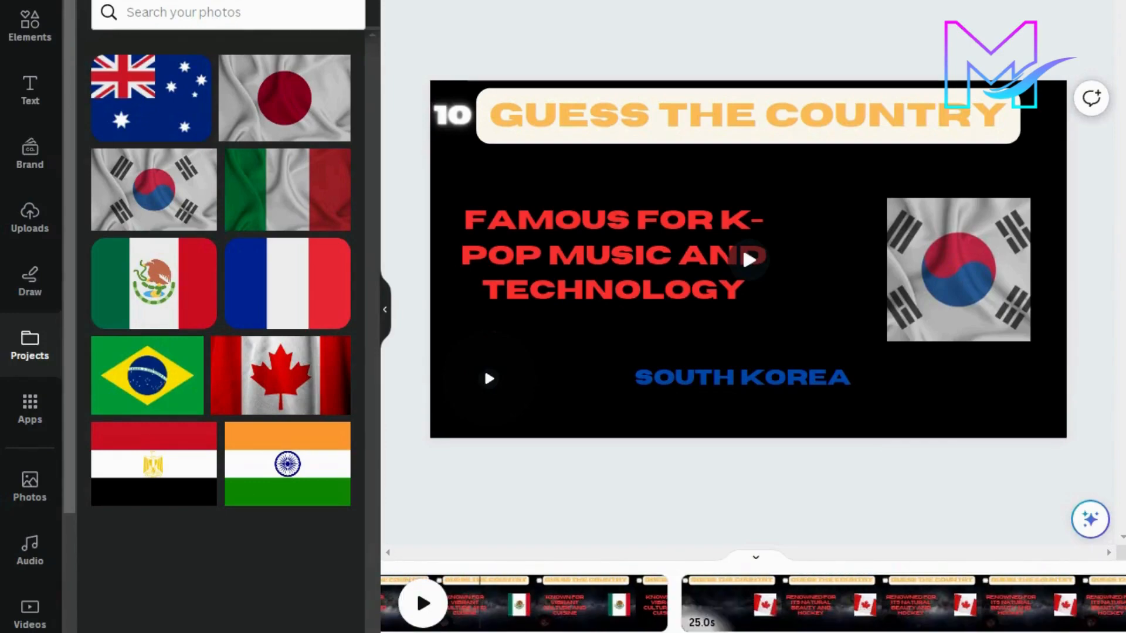
scroll(753, 604, left, 10)
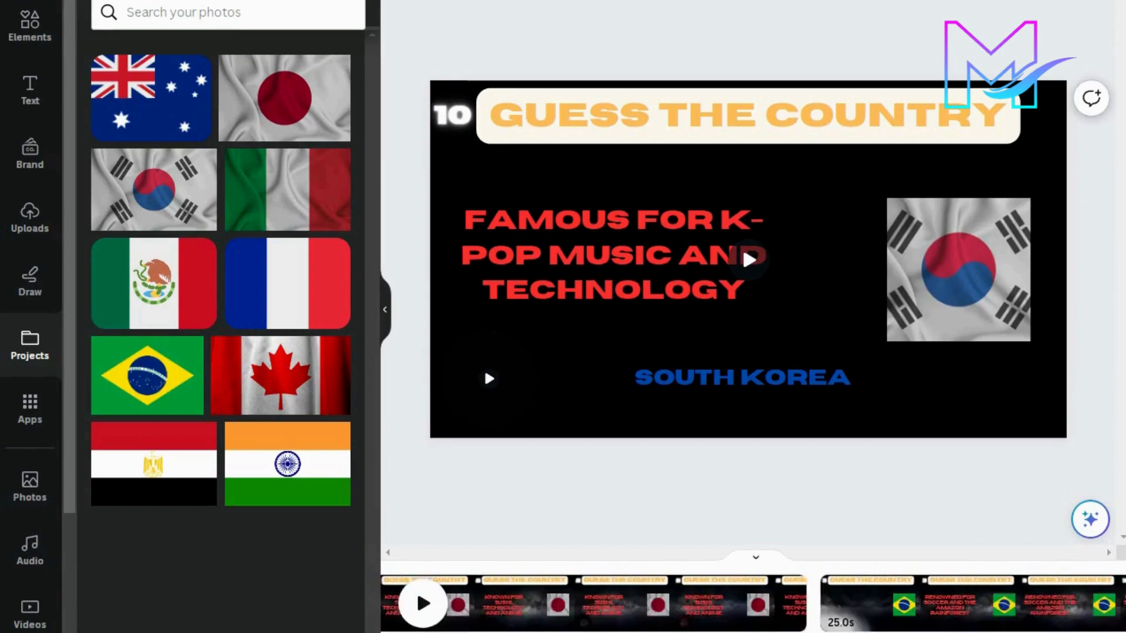
scroll(753, 603, left, 3)
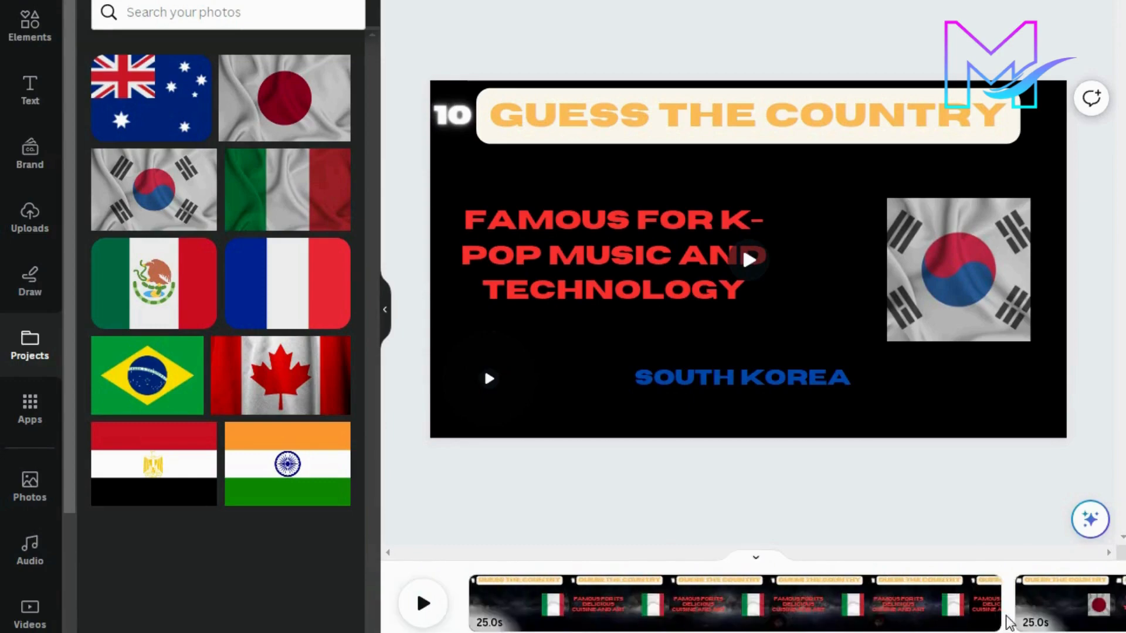
Add a Slide transition between the Italy page and the Japan page
click(991, 609)
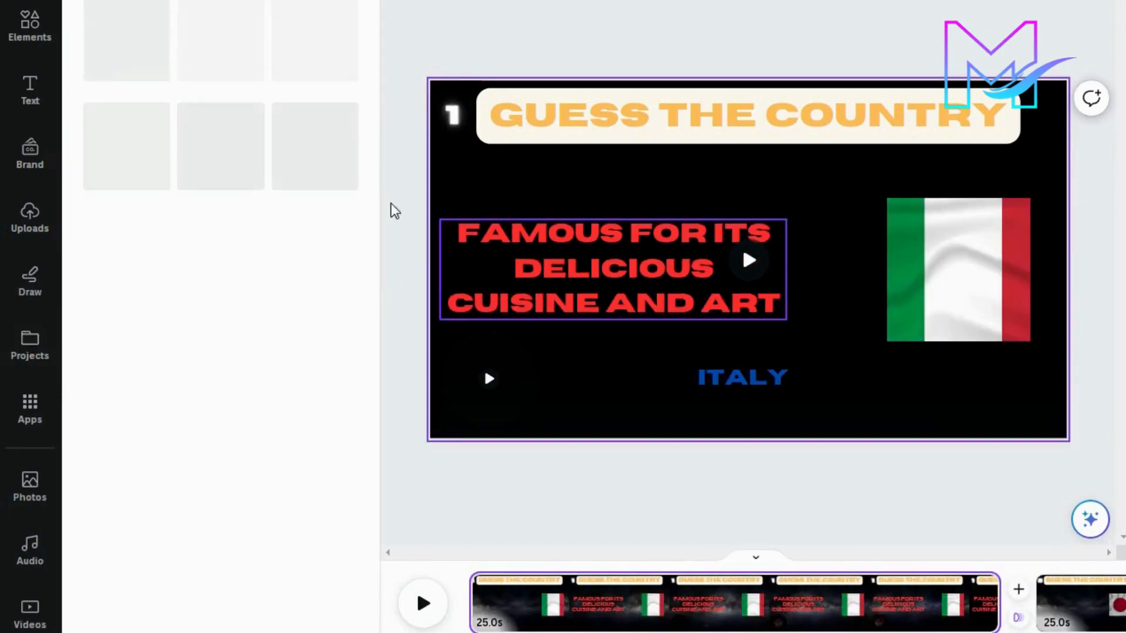
click(302, 42)
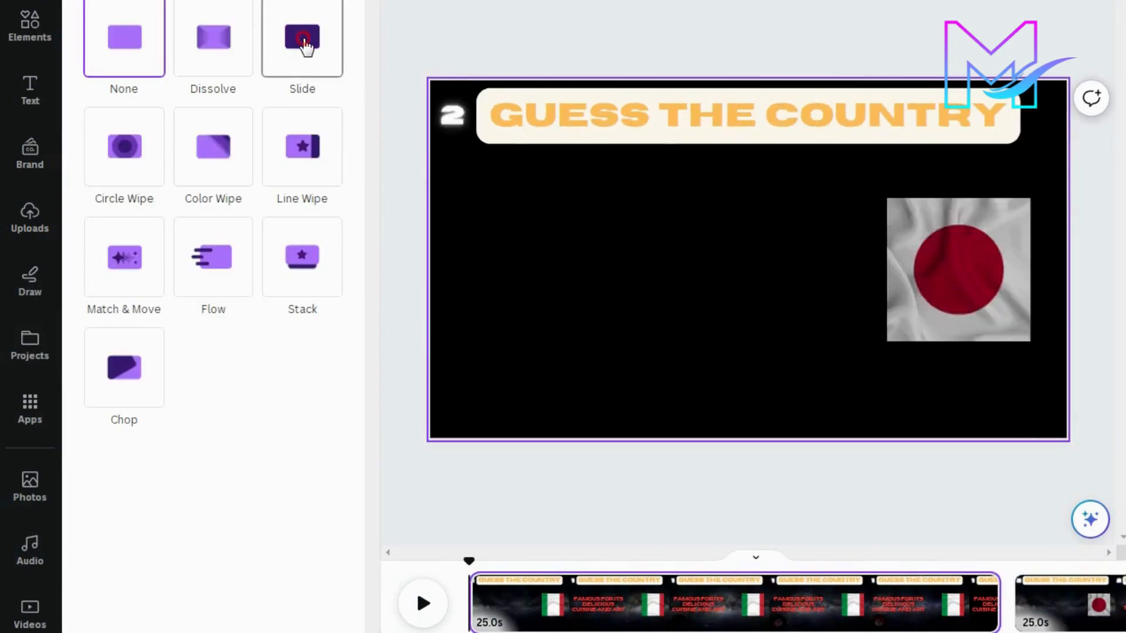
click(567, 48)
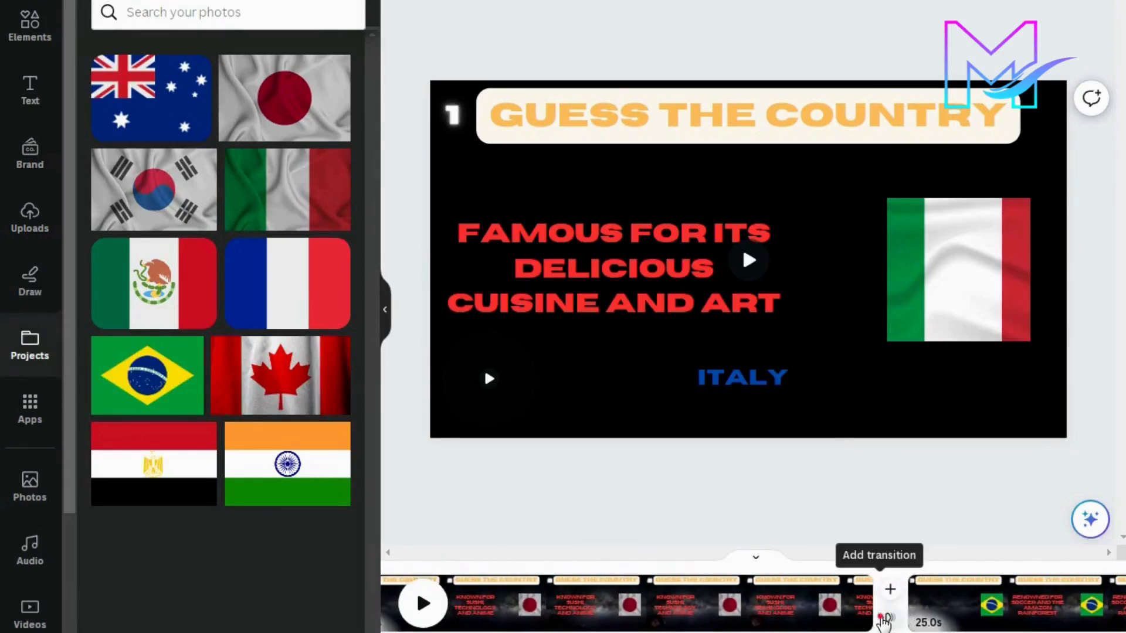
Try a Circle Wipe between the Japan and Brazil pages, and replace it with a Line Wipe transition
click(884, 613)
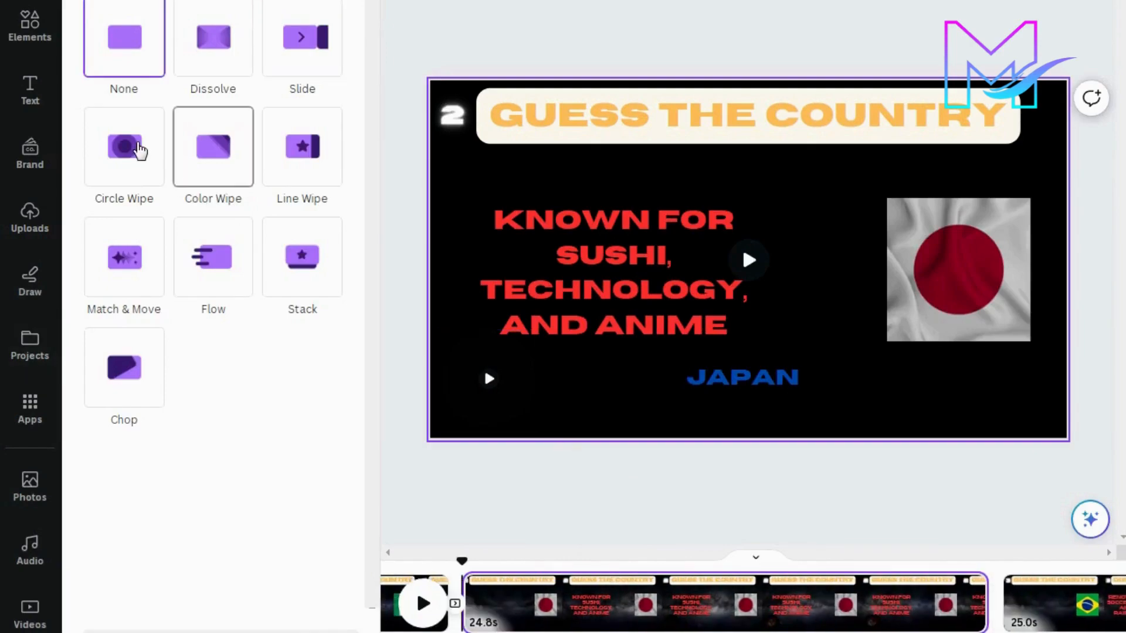
click(140, 151)
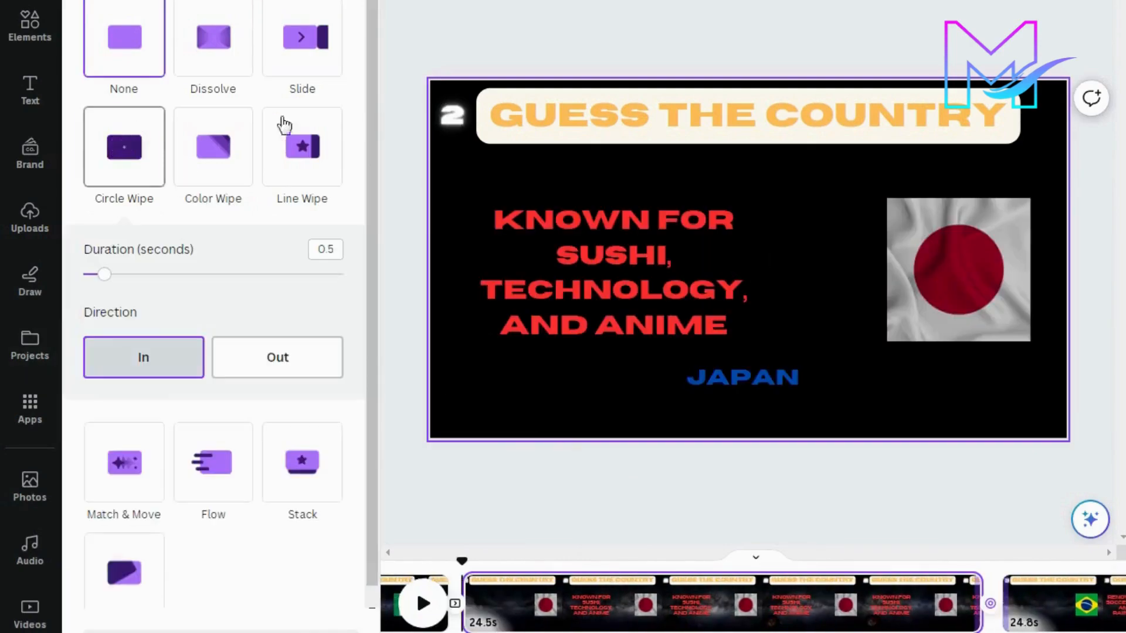
click(309, 175)
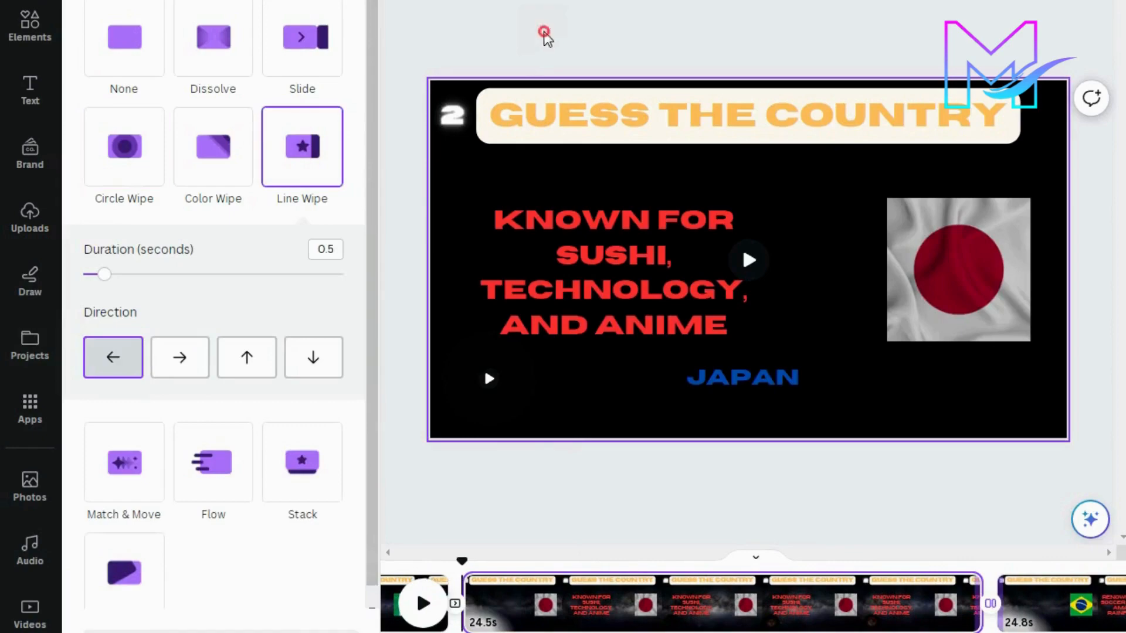
click(544, 34)
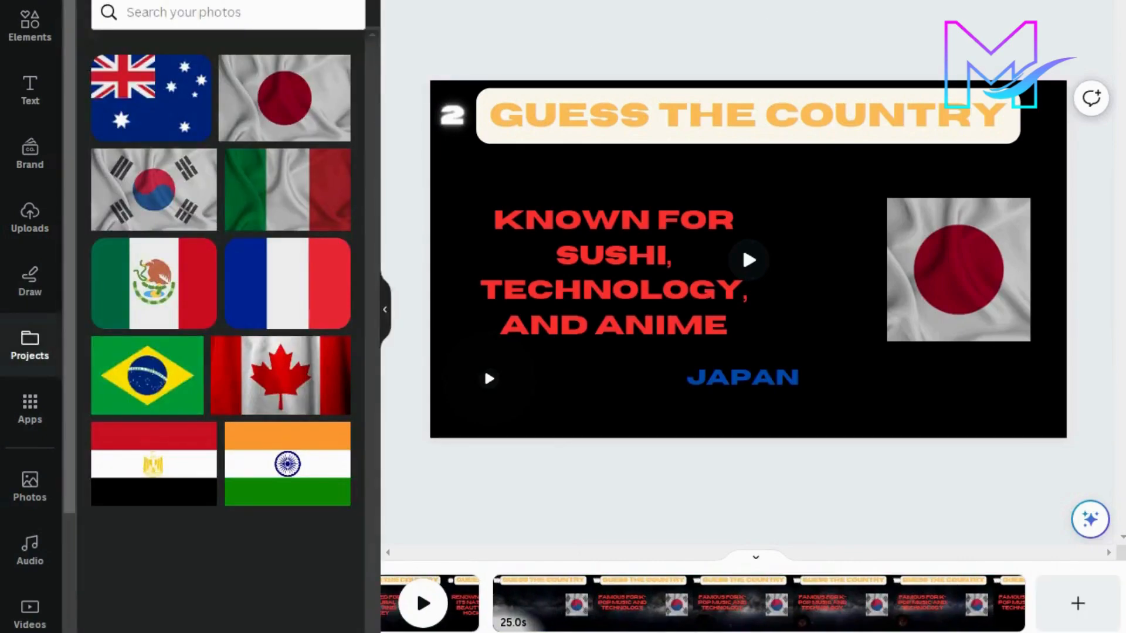
Download all 10 pages of the design as an MP4 video
click(1085, 2)
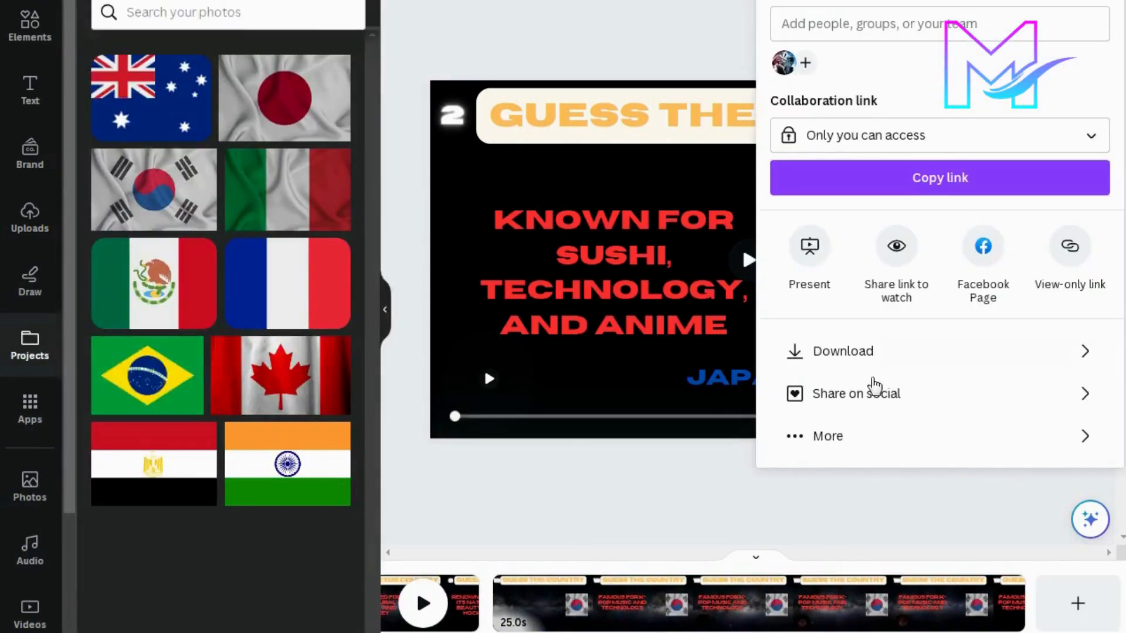
click(866, 351)
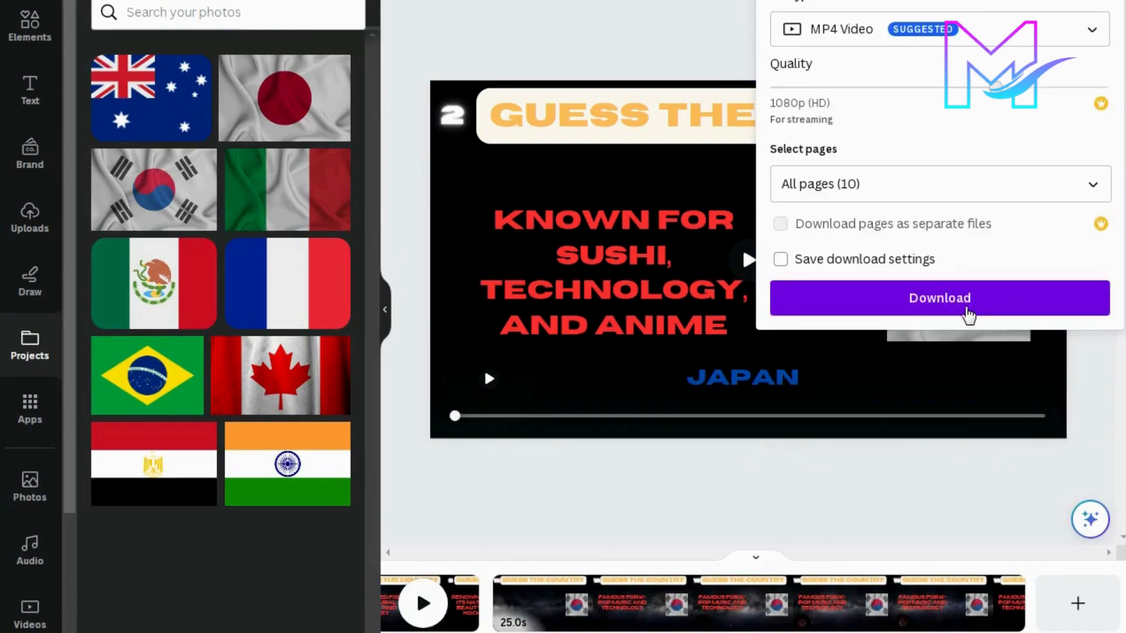
click(883, 184)
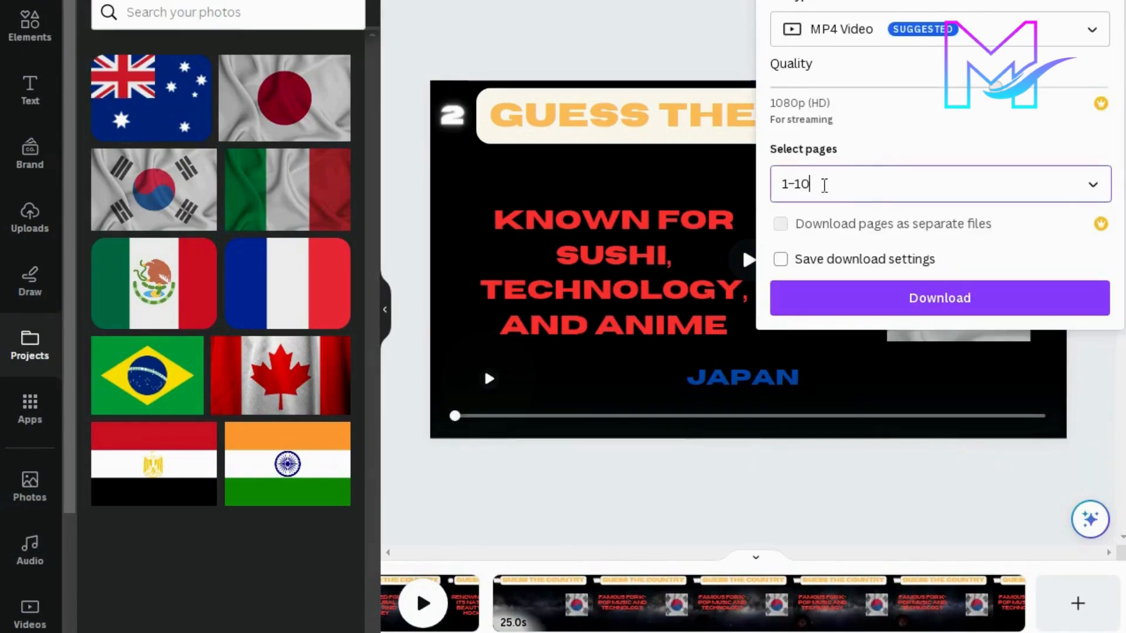
click(894, 149)
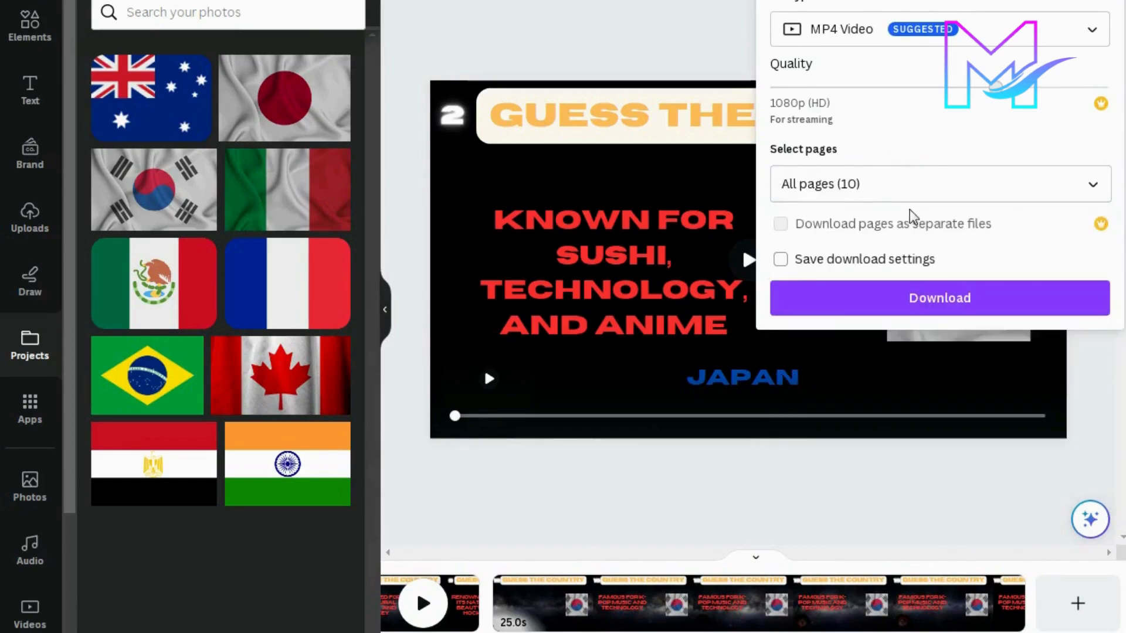
click(954, 304)
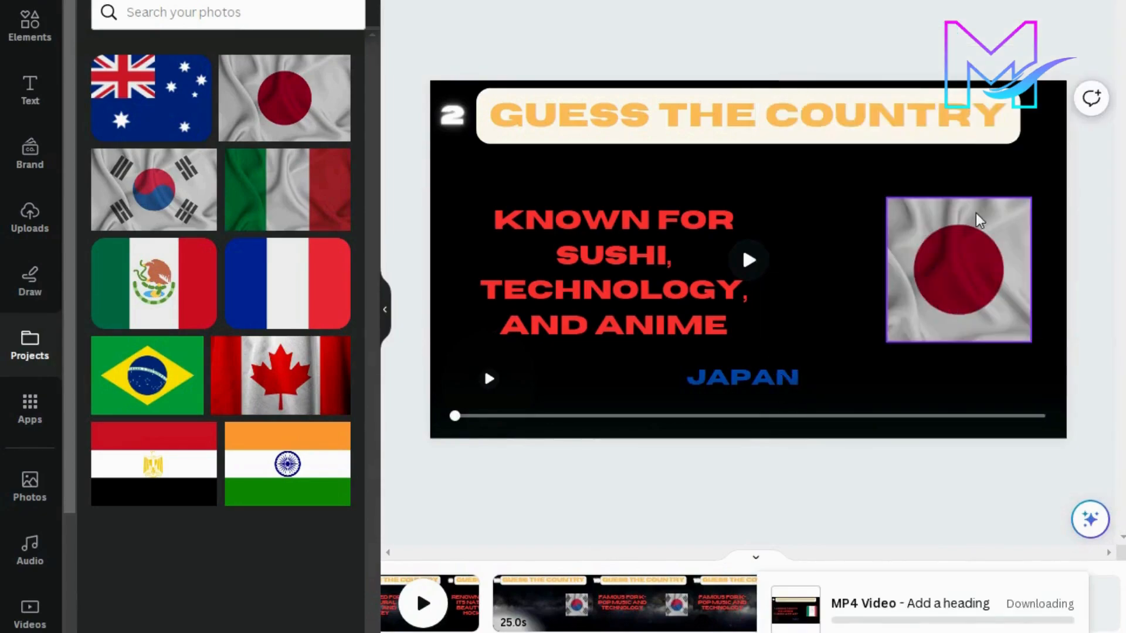